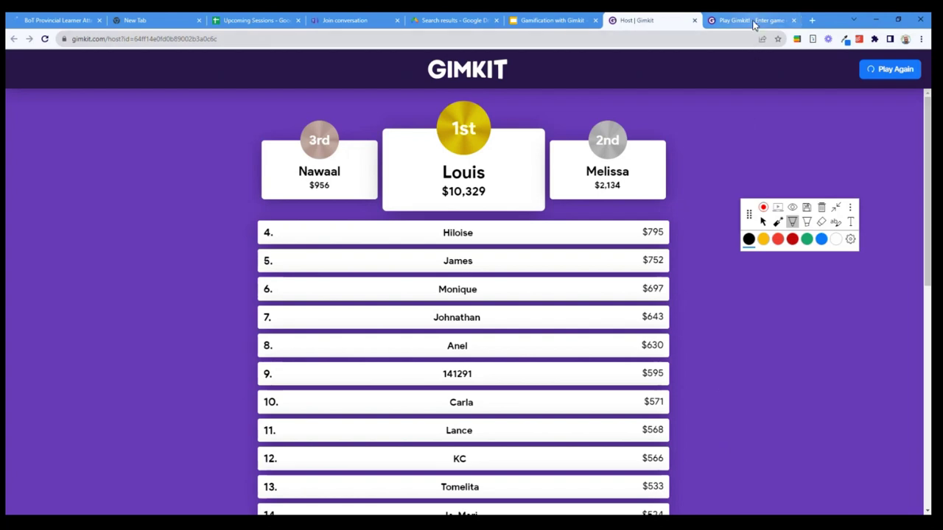
Switch to the Play Gimkit tab and review the 28th-place, $386, 7-correct/2-incorrect results
mouse_move(752, 22)
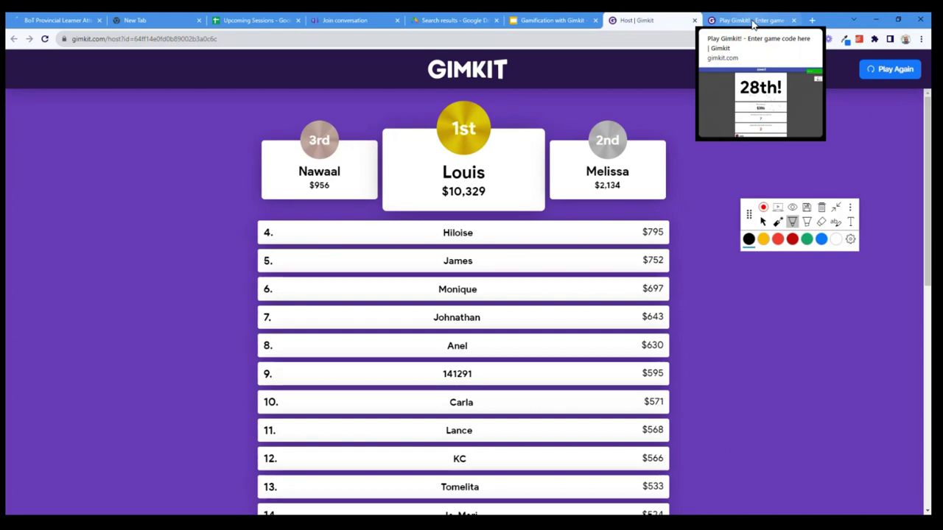
left_click(752, 25)
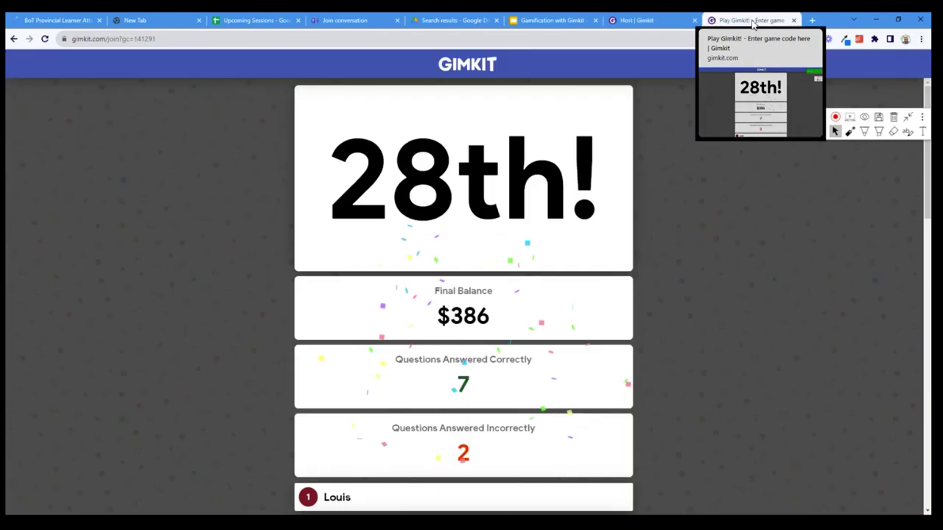
scroll(726, 241, "down", 2)
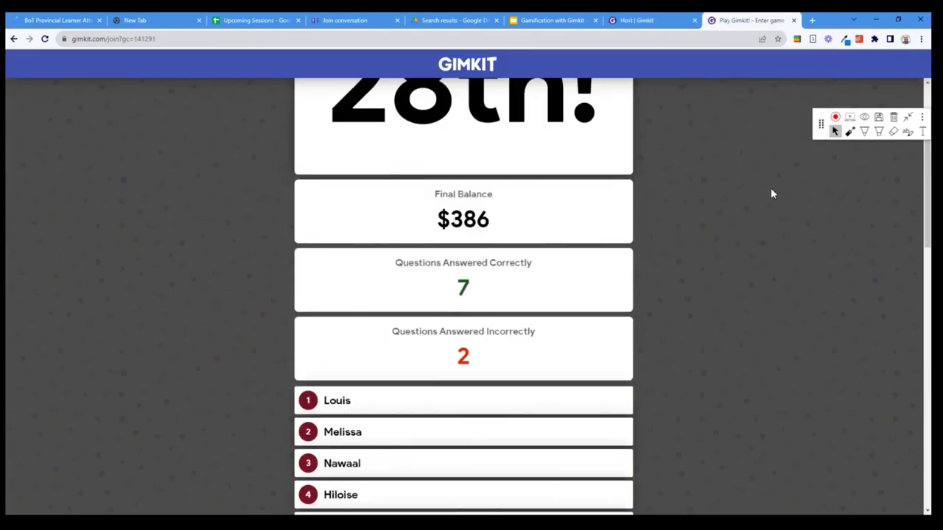
scroll(507, 347, "up", 1)
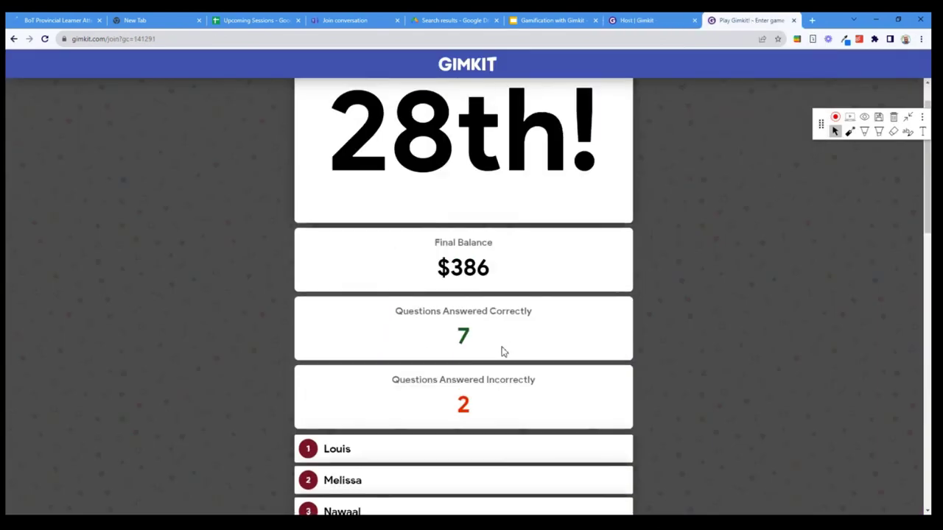
scroll(501, 339, "down", 2)
scroll(515, 321, "down", 15)
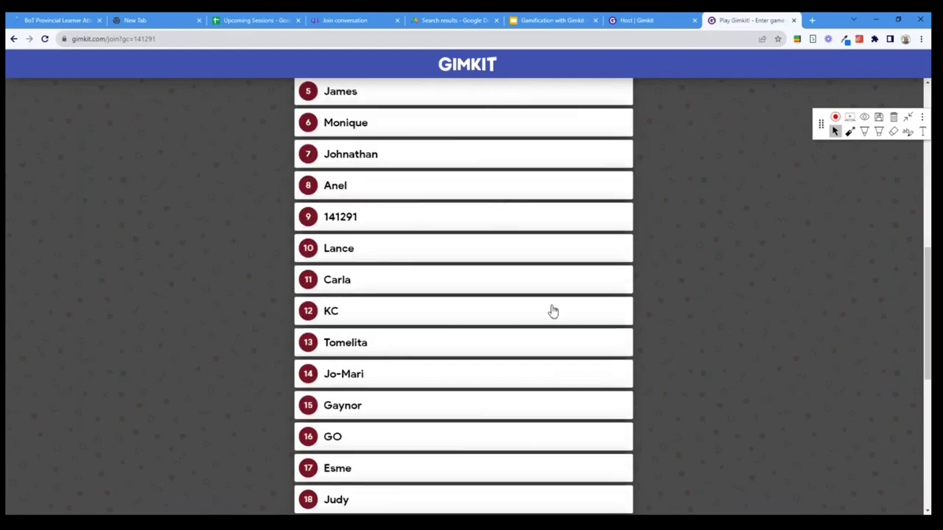
scroll(553, 310, "up", 18)
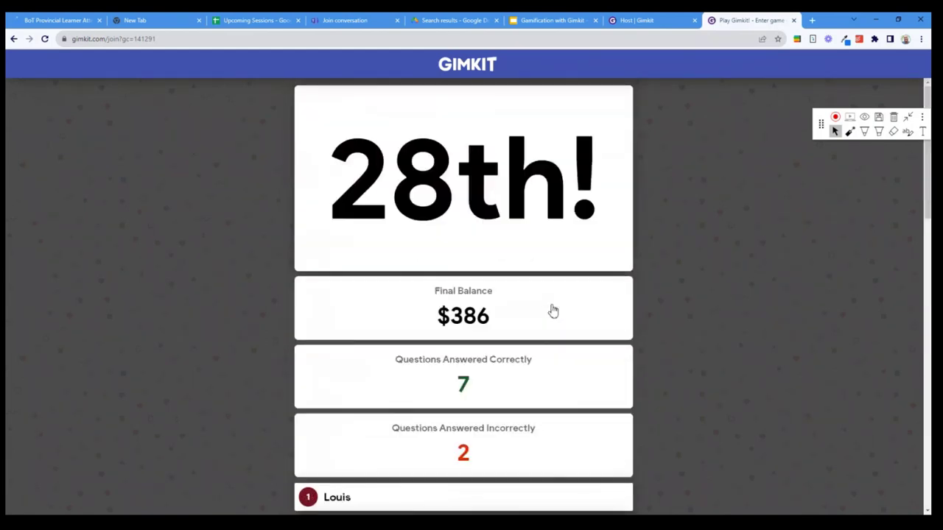
scroll(595, 337, "down", 15)
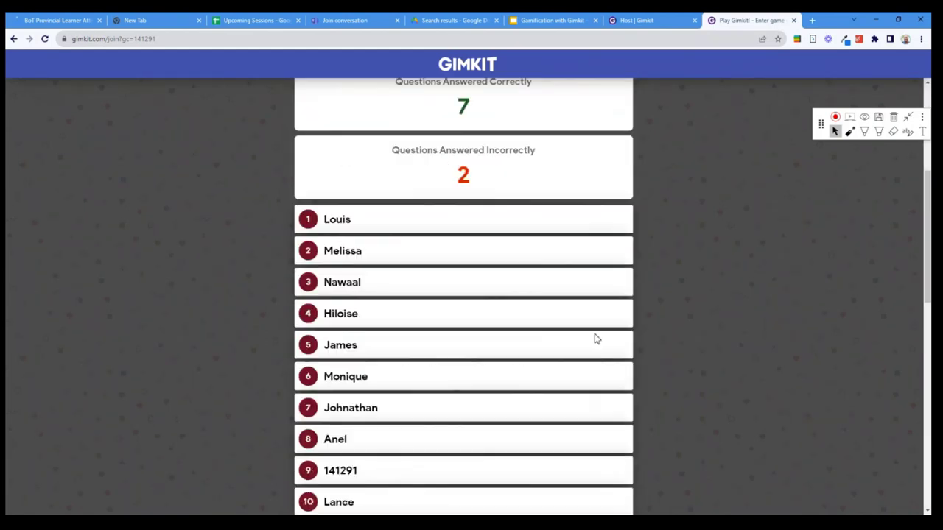
scroll(709, 277, "up", 12)
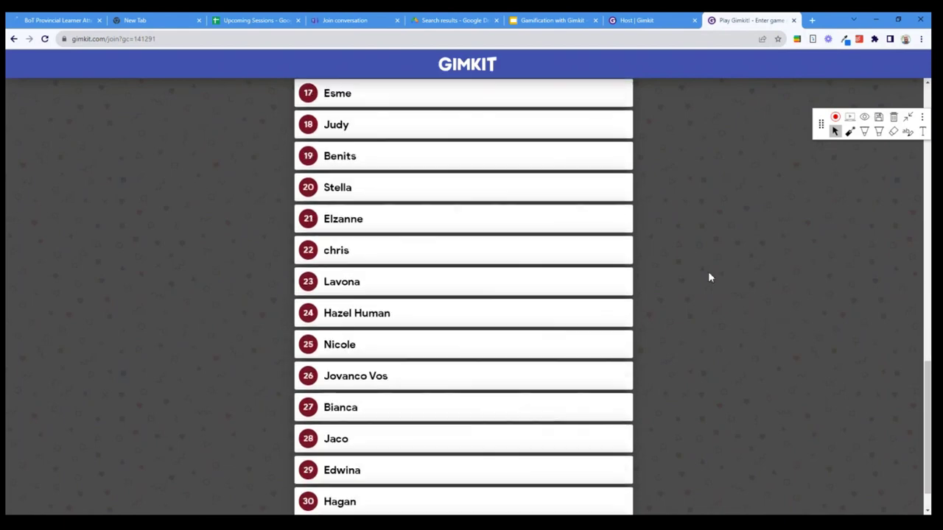
scroll(709, 277, "up", 2)
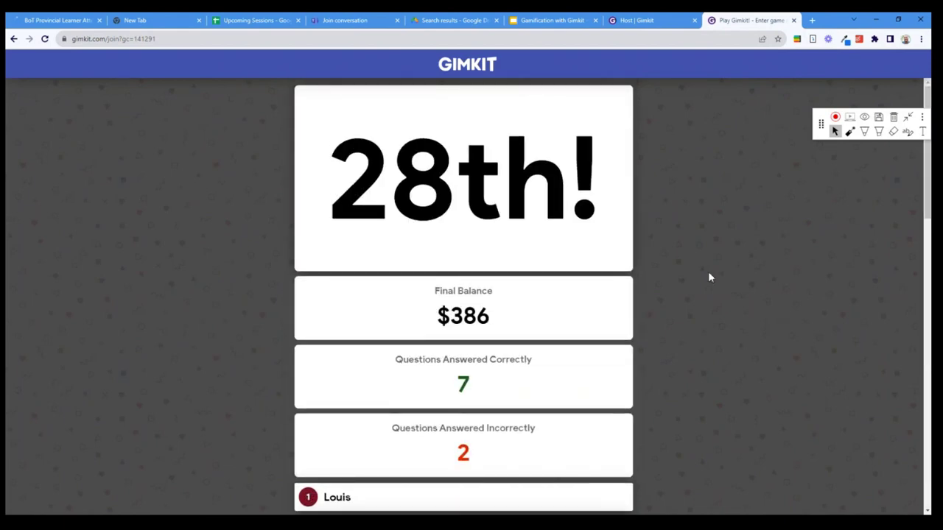
Check the host leaderboard, then shorten the address to gimkit.com to load the Kits dashboard
left_click(639, 22)
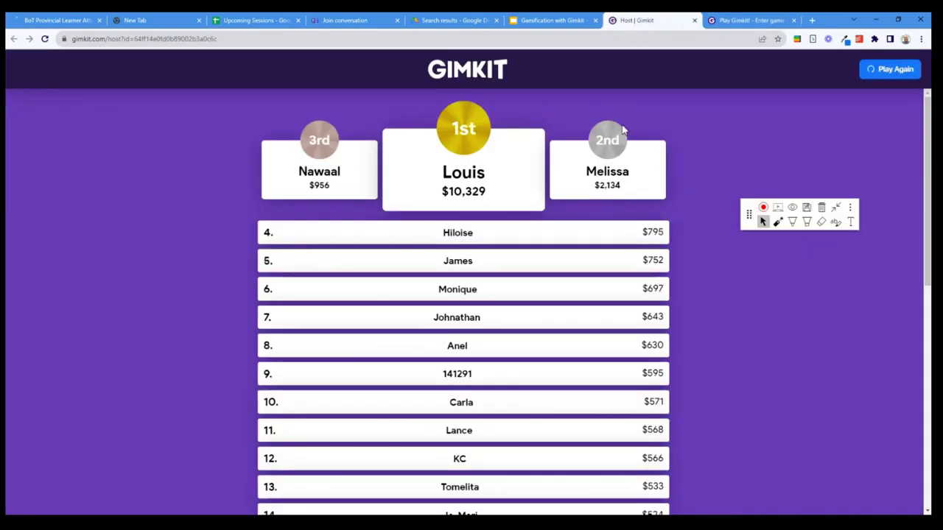
scroll(622, 130, "down", 7)
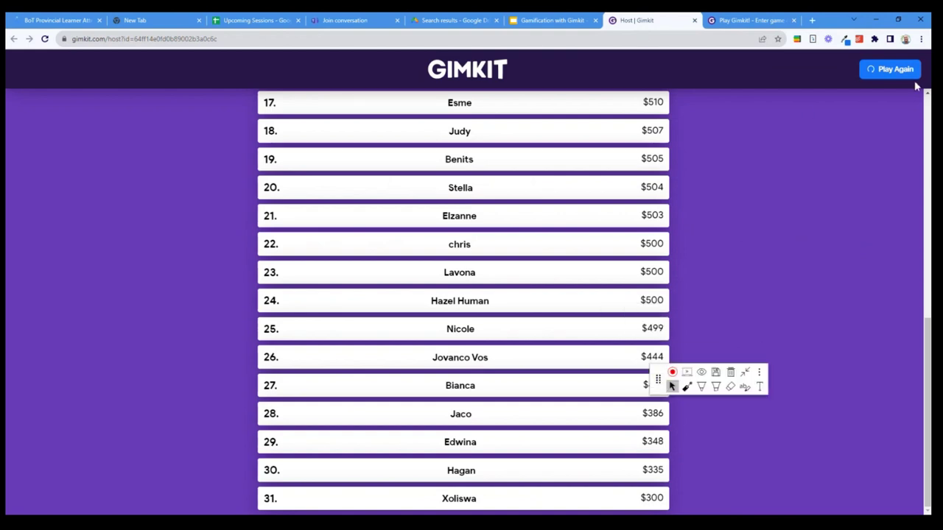
scroll(290, 97, "up", 4)
left_click_drag(225, 38, 108, 40)
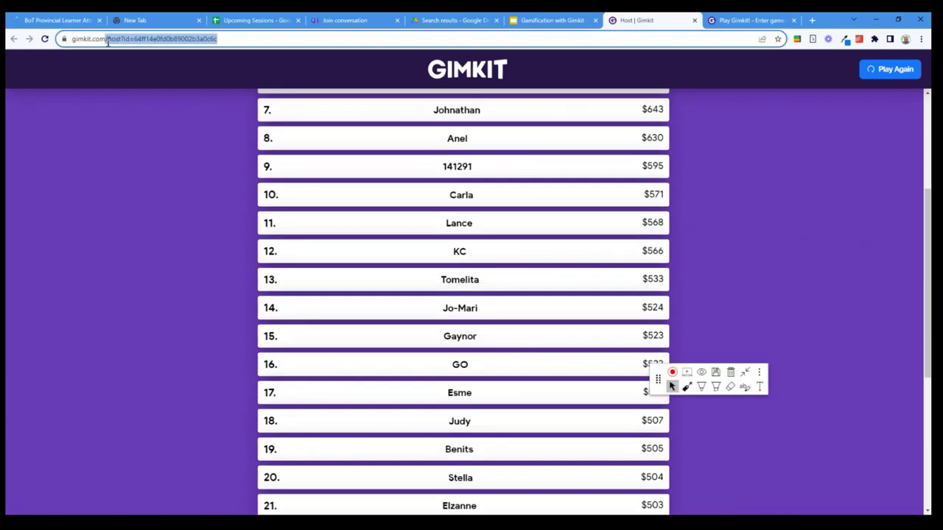
key("BackSpace")
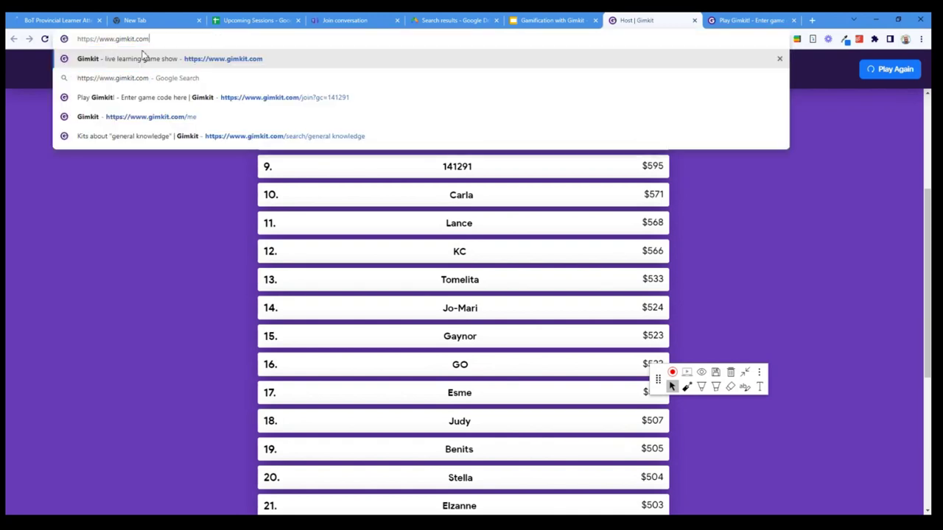
key("Return")
key("Return")
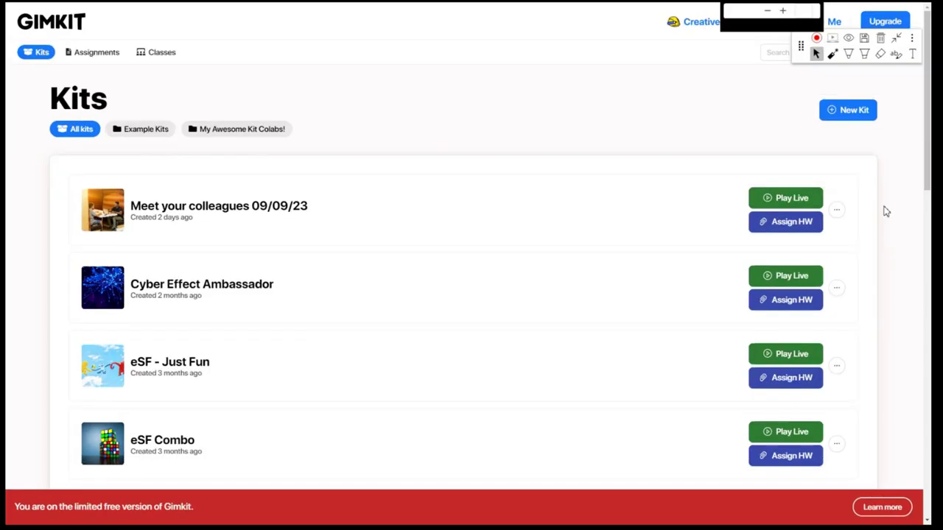
Adjust the page zoom, reposition the annotation palette and exit full screen
key("ctrl+plus")
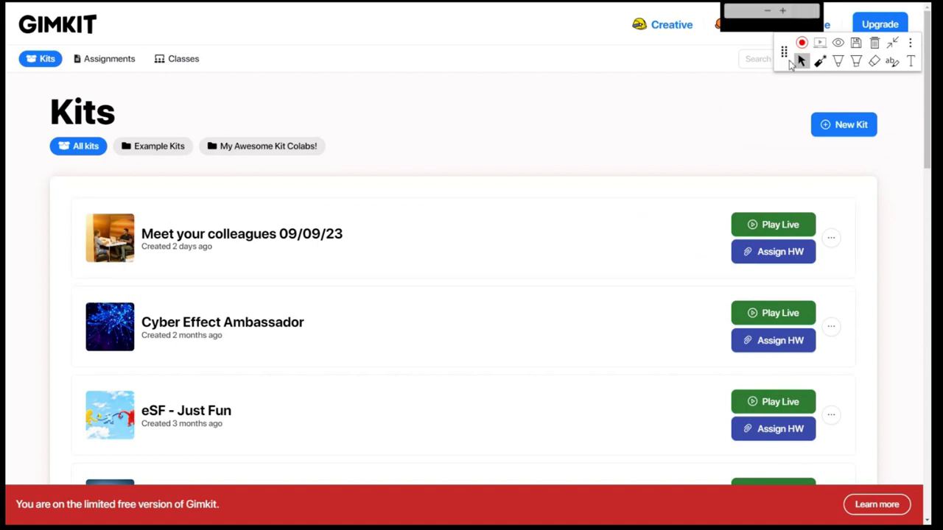
mouse_move(782, 45)
left_mouse_down()
mouse_move(337, 45)
mouse_move(7, 29)
left_mouse_up()
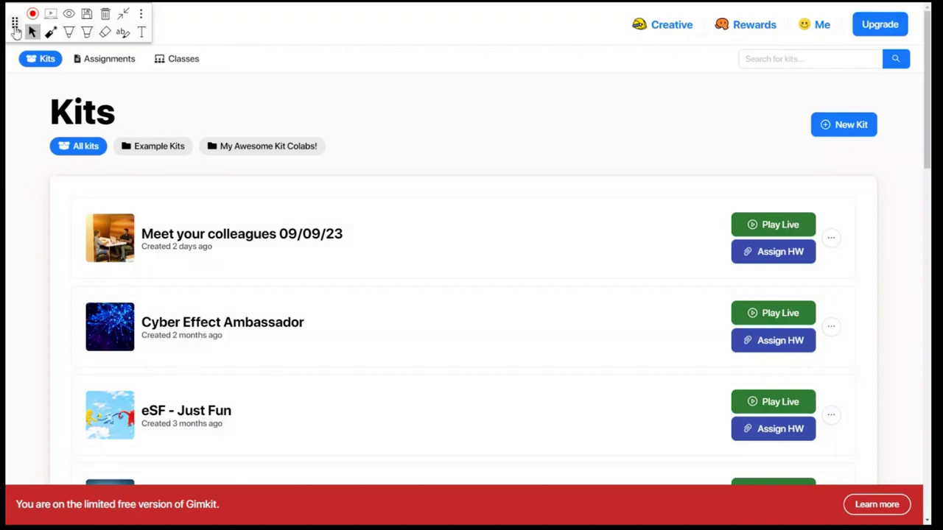
left_click_drag(15, 32, 290, 70)
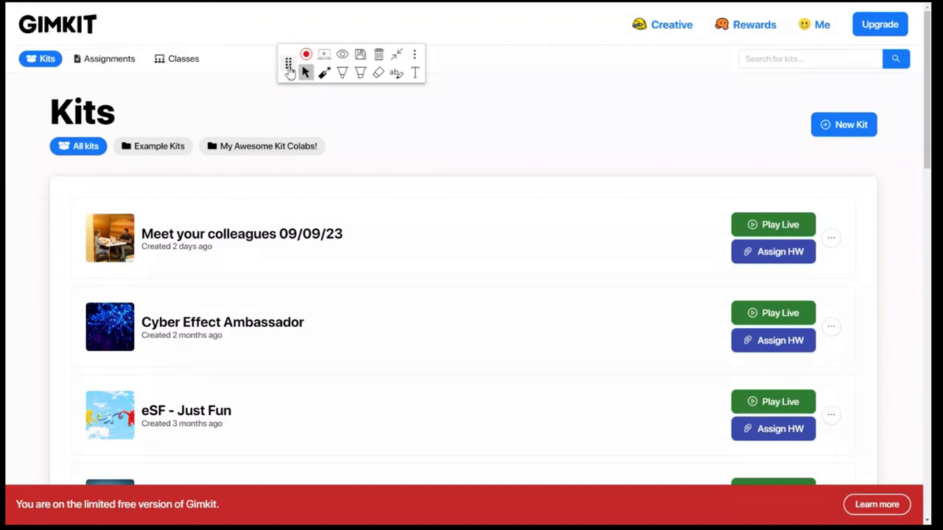
key("ctrl+minus")
key("ctrl+minus")
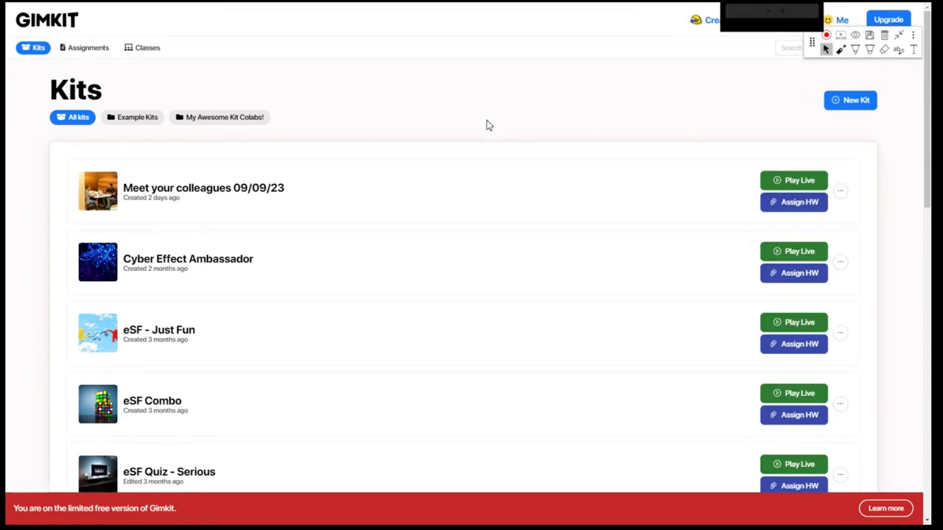
key("F11")
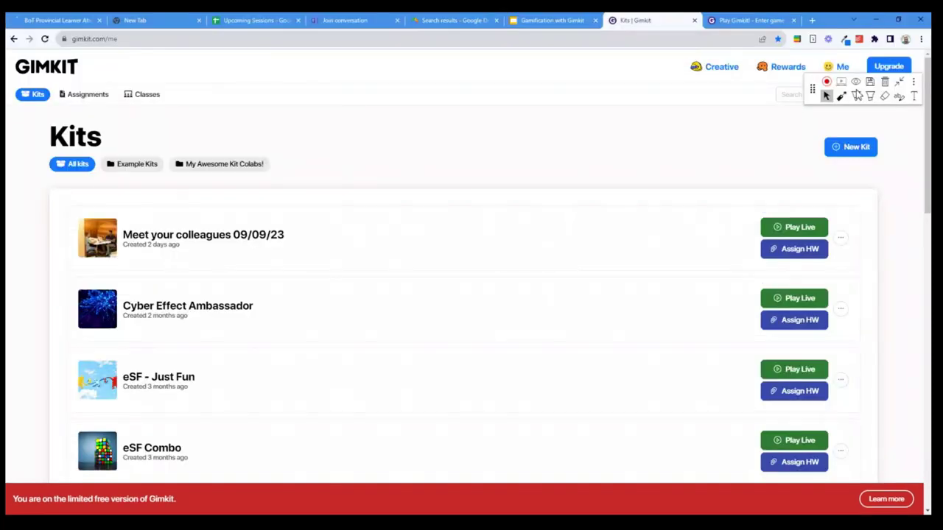
mouse_move(816, 94)
left_mouse_down()
mouse_move(816, 136)
mouse_move(815, 124)
left_mouse_up()
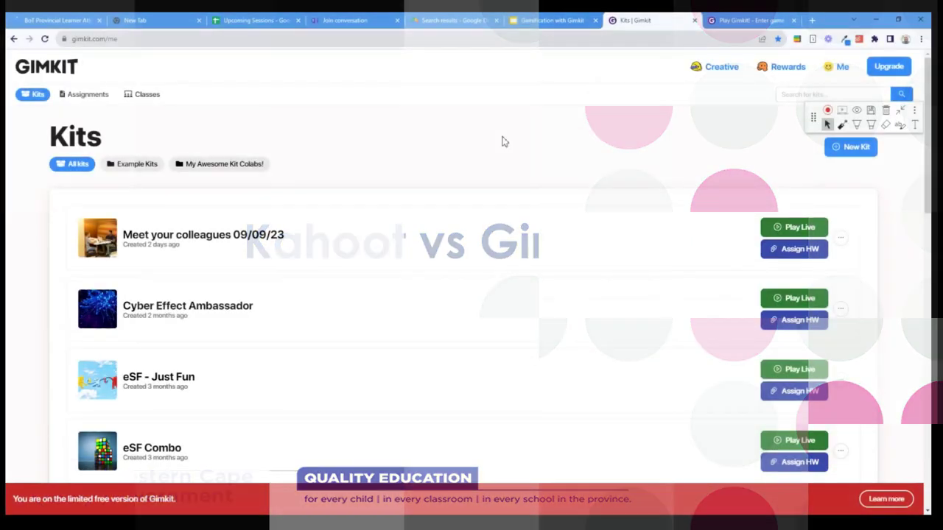
key("F11")
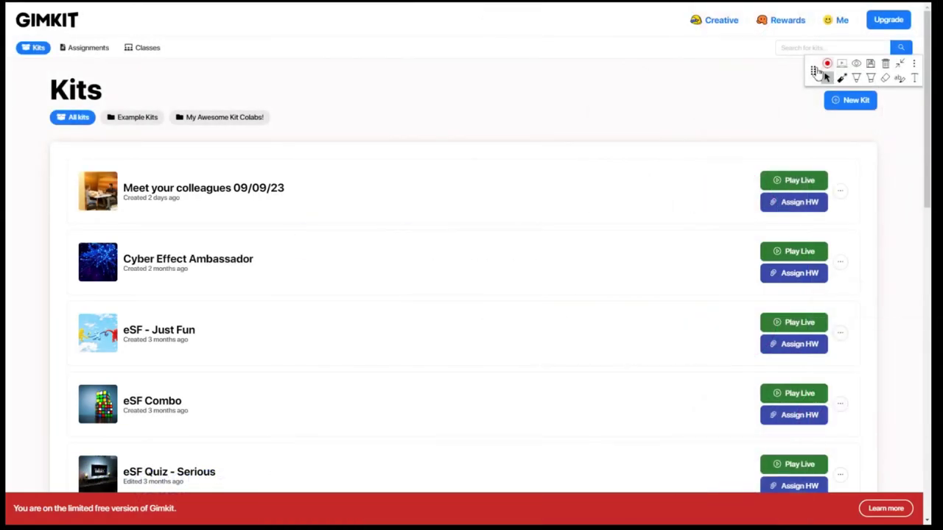
Mark the New Kit button with an annotation box, then start a new kit
mouse_move(803, 62)
left_mouse_down()
mouse_move(363, 60)
mouse_move(313, 20)
left_mouse_up()
left_click(356, 28)
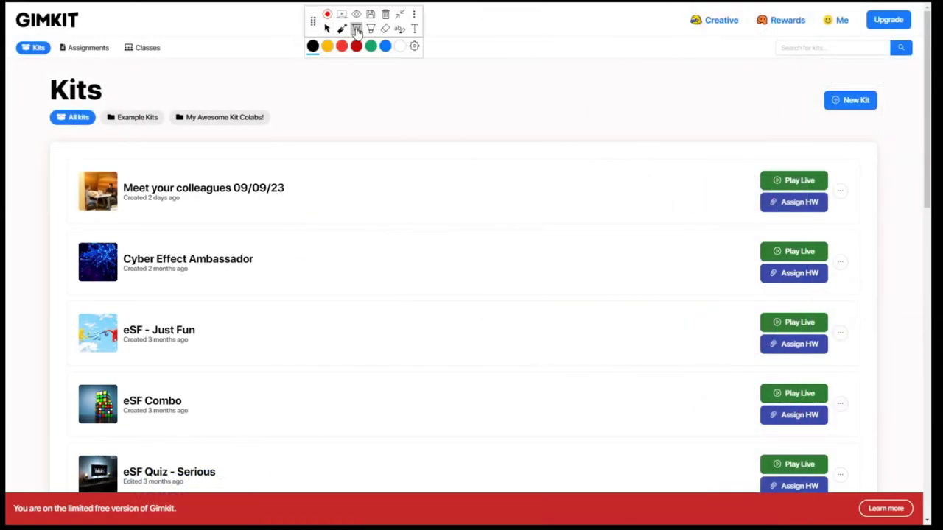
mouse_move(792, 73)
left_mouse_down()
mouse_move(917, 75)
mouse_move(869, 132)
mouse_move(788, 80)
mouse_move(791, 65)
left_mouse_up()
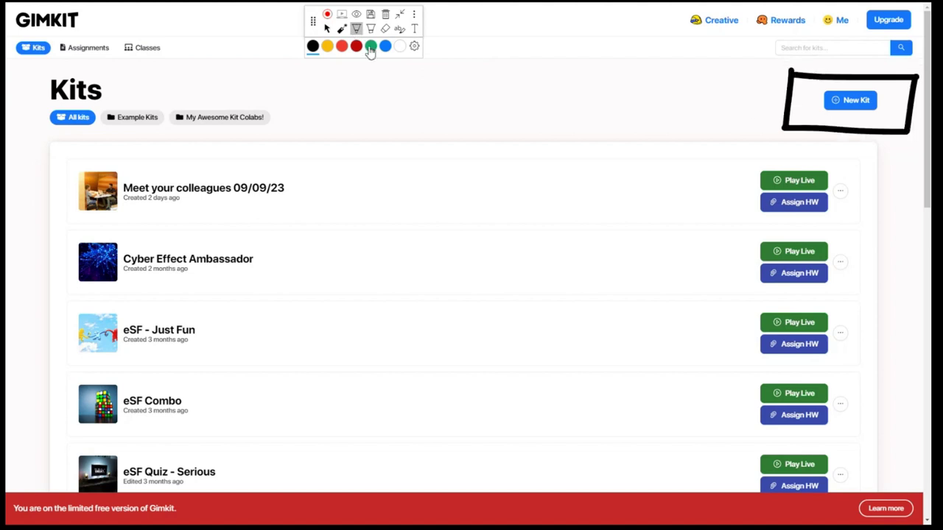
left_click(327, 28)
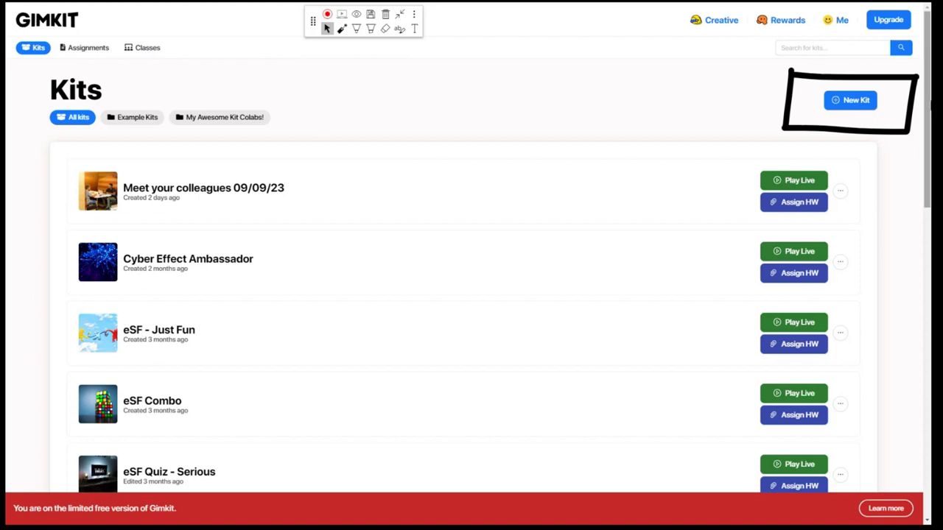
left_click(843, 102)
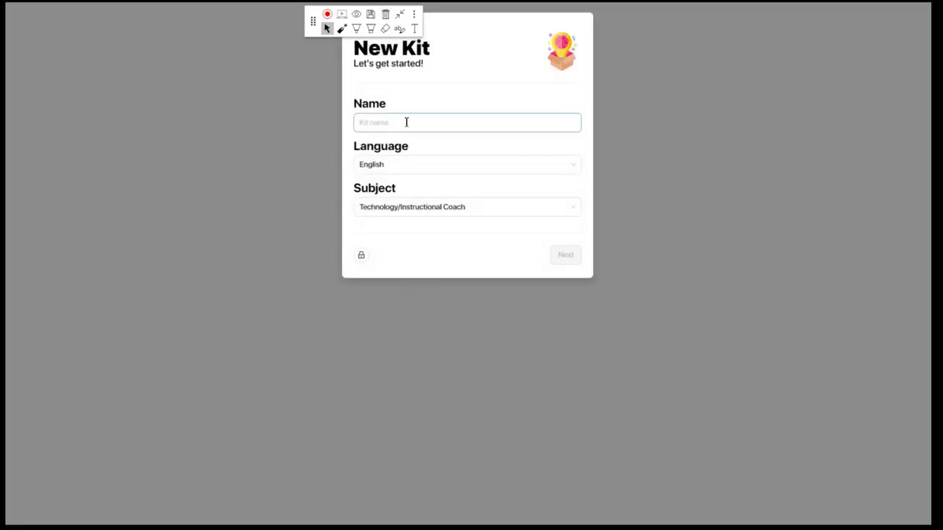
Enter the kit name and set the subject to English/Language Arts
mouse_move(315, 33)
left_mouse_down()
mouse_move(747, 65)
mouse_move(823, 32)
left_mouse_up()
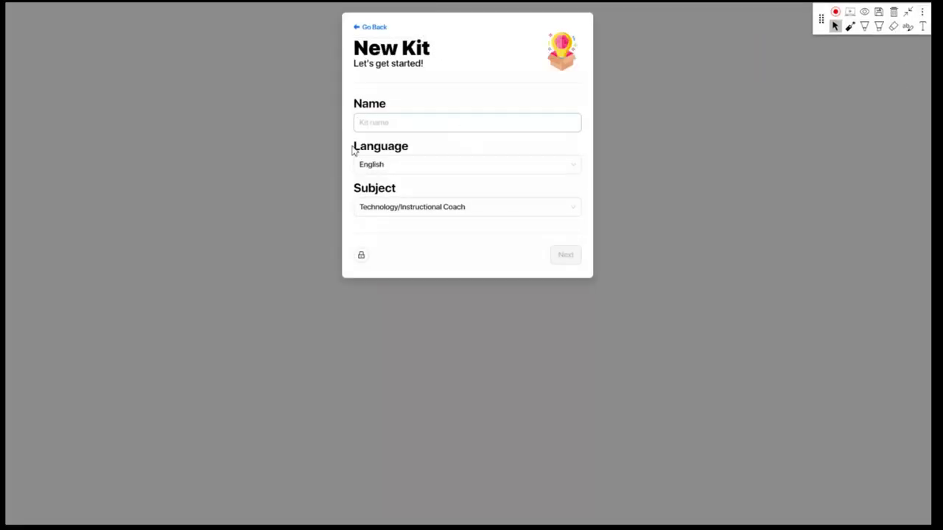
left_click(391, 124)
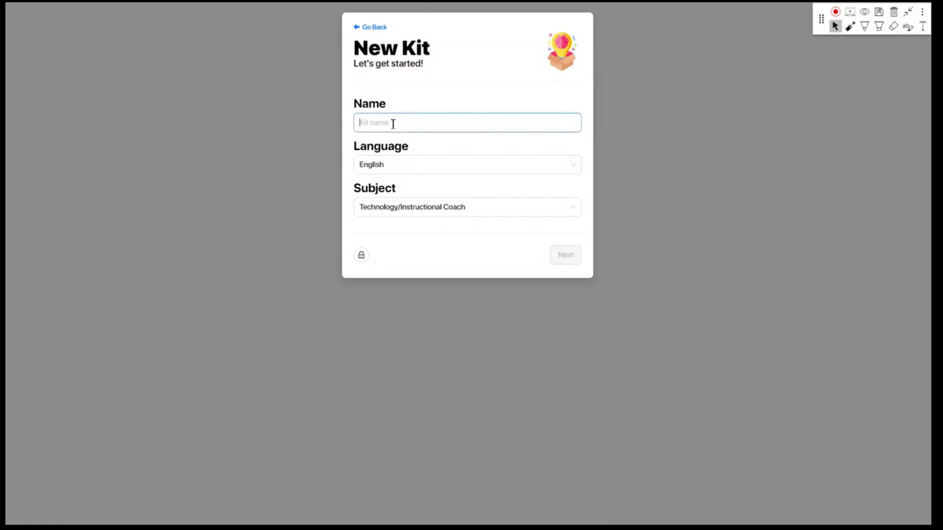
type("Romeo a")
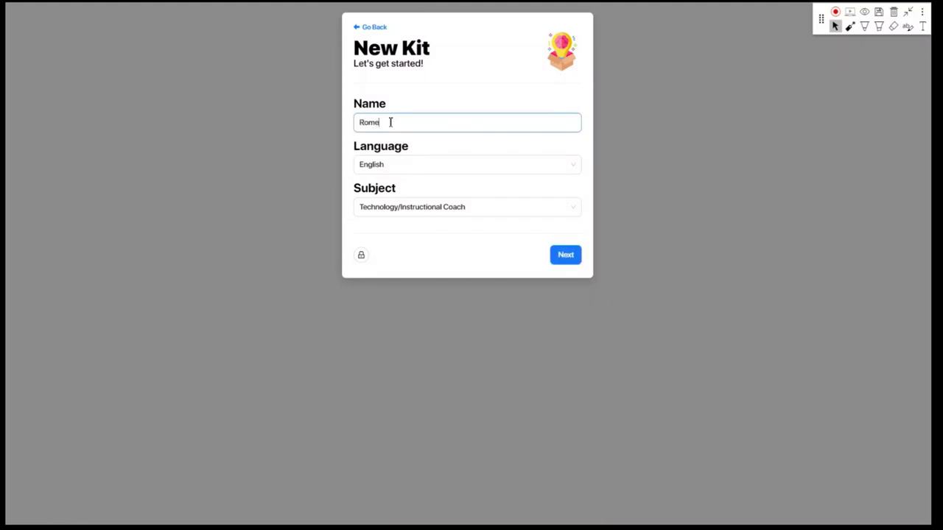
type("nd Juliet")
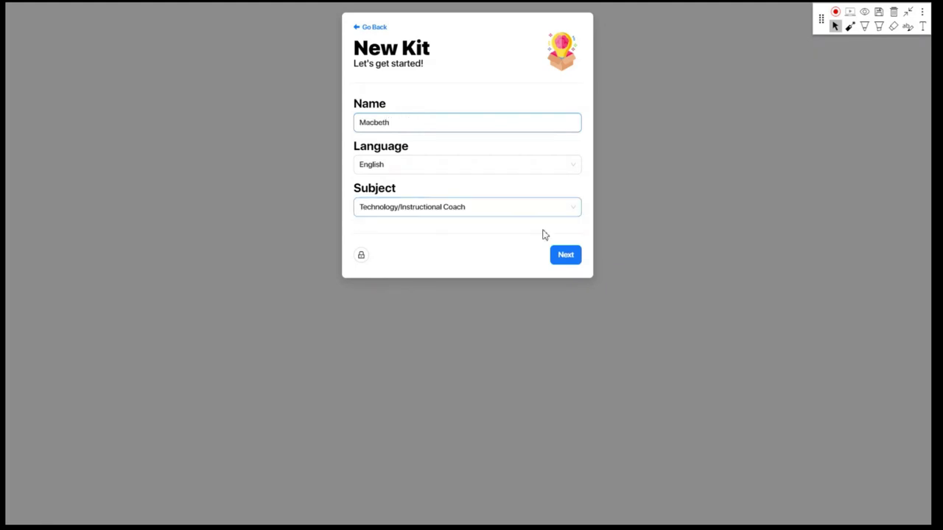
left_click(489, 208)
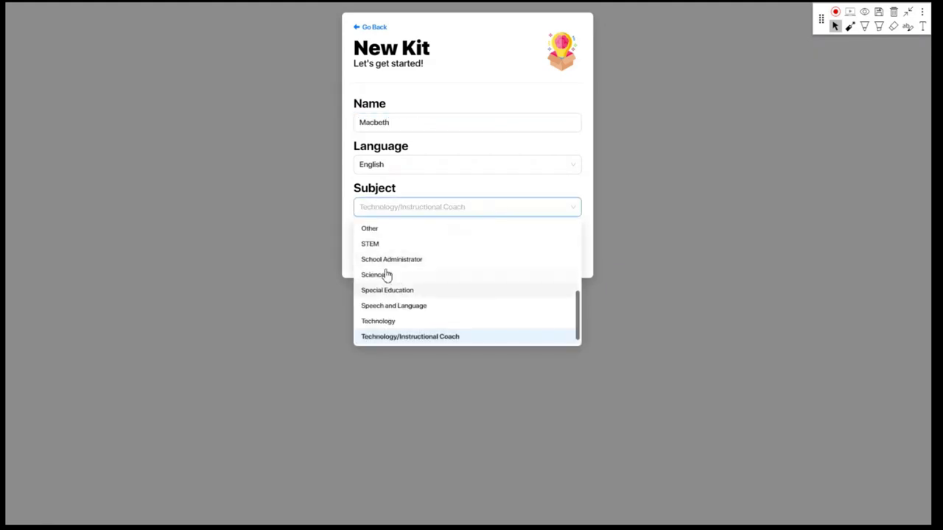
scroll(402, 280, "up", 3)
scroll(399, 273, "up", 3)
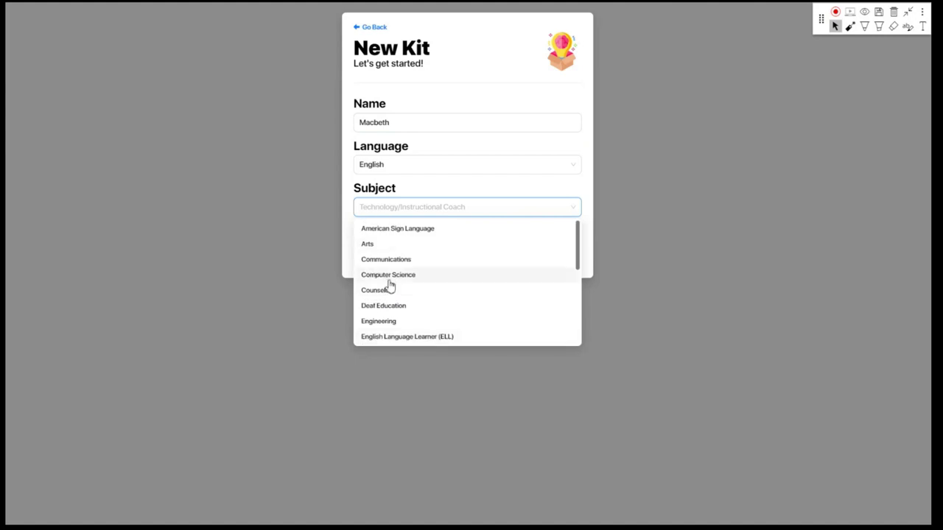
scroll(383, 324, "down", 1)
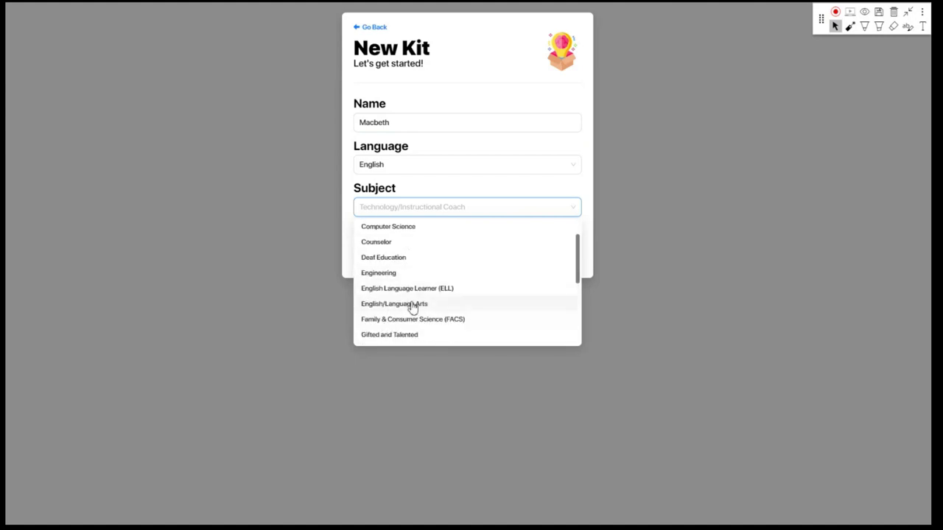
left_click(396, 305)
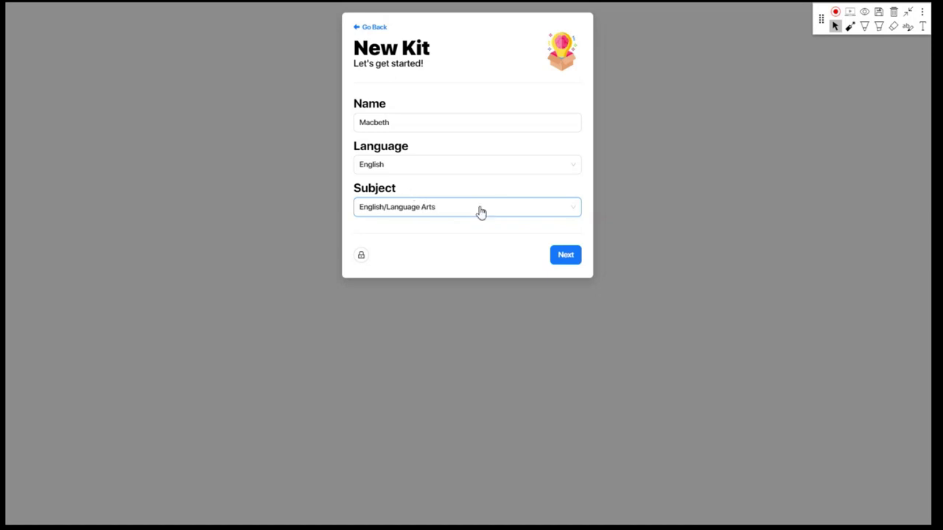
Continue to the cover photo dialog and choose the Link tab's Image link field
left_click(569, 259)
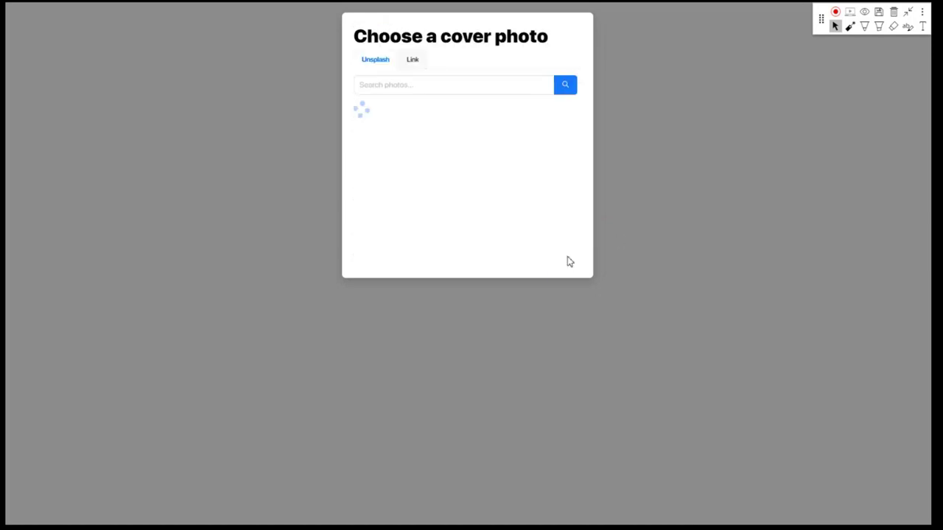
left_click(395, 92)
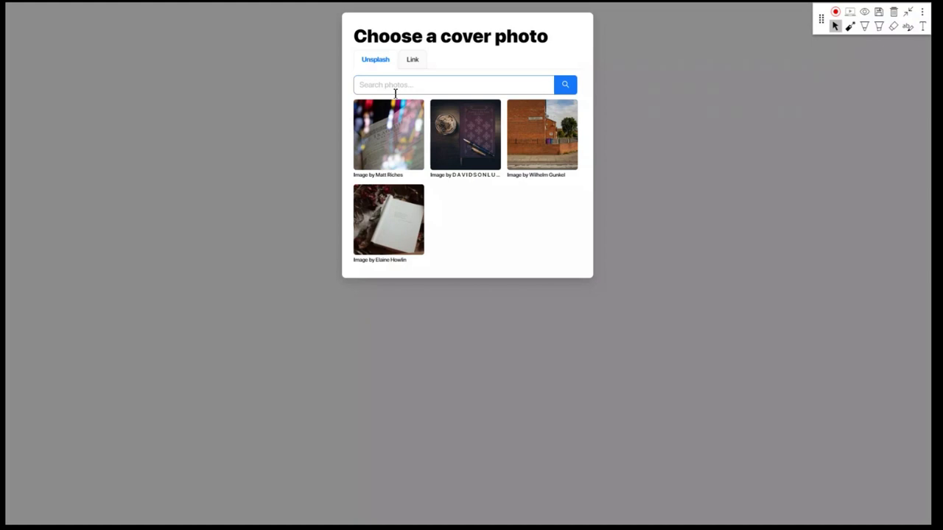
left_click(413, 61)
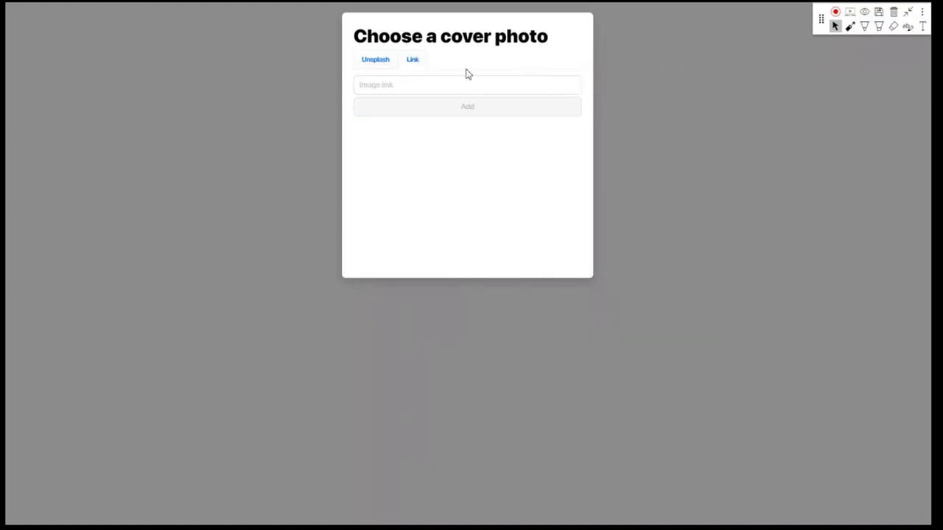
left_click(442, 83)
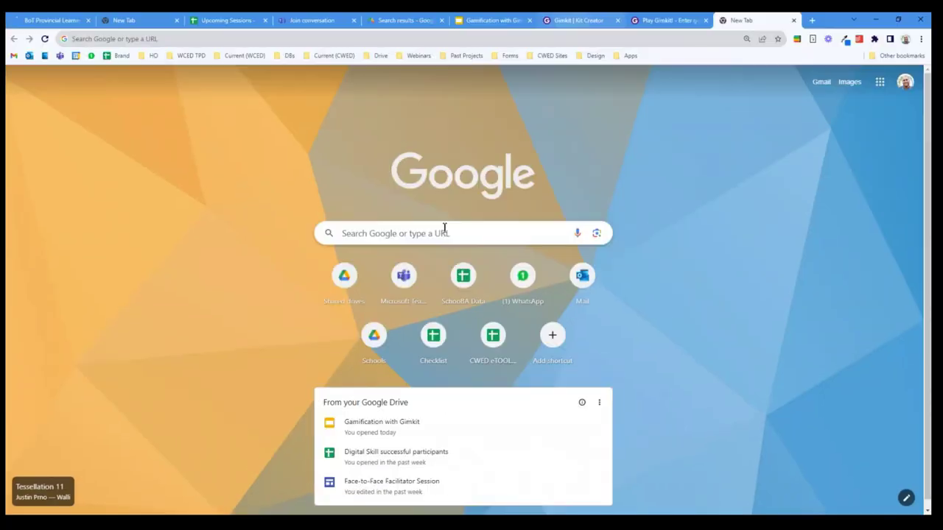
Search Google Images for 'macbeth', copy the MACBETH image address and add it as the cover link
left_click(444, 230)
type("macbeth")
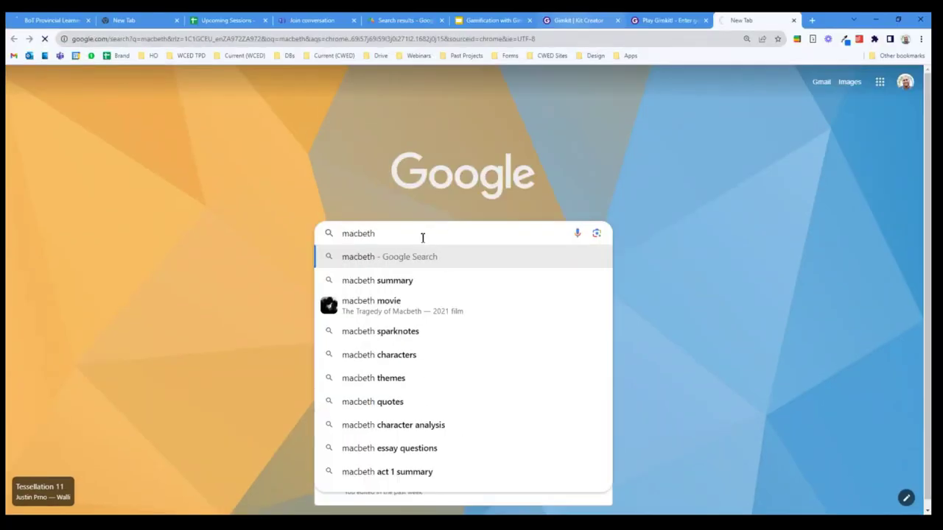
key("Return")
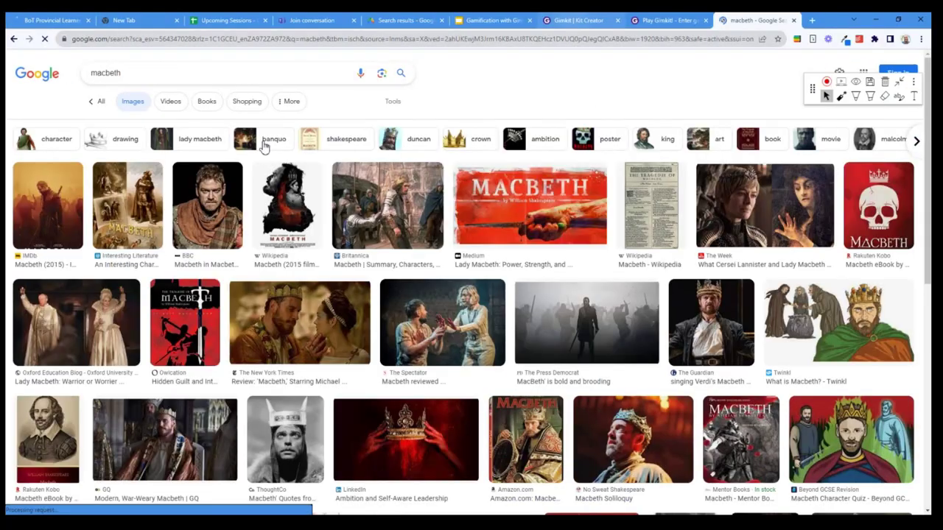
left_click(530, 206)
right_click(700, 220)
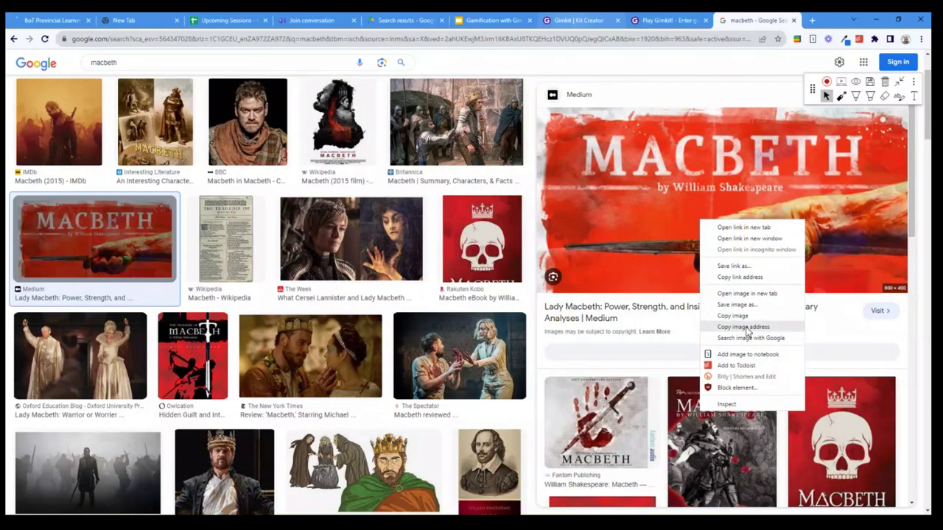
right_click(704, 167)
left_click(758, 298)
left_click(578, 20)
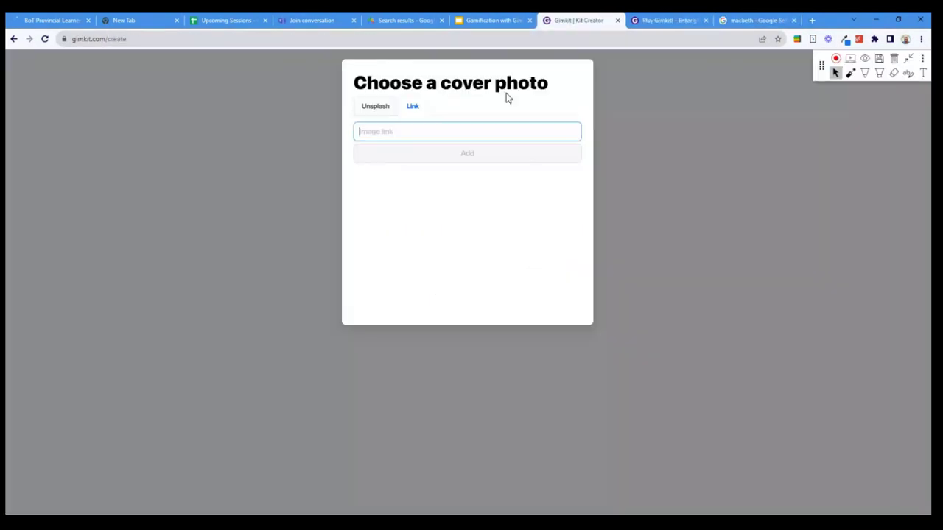
key("ctrl+v")
left_click(496, 156)
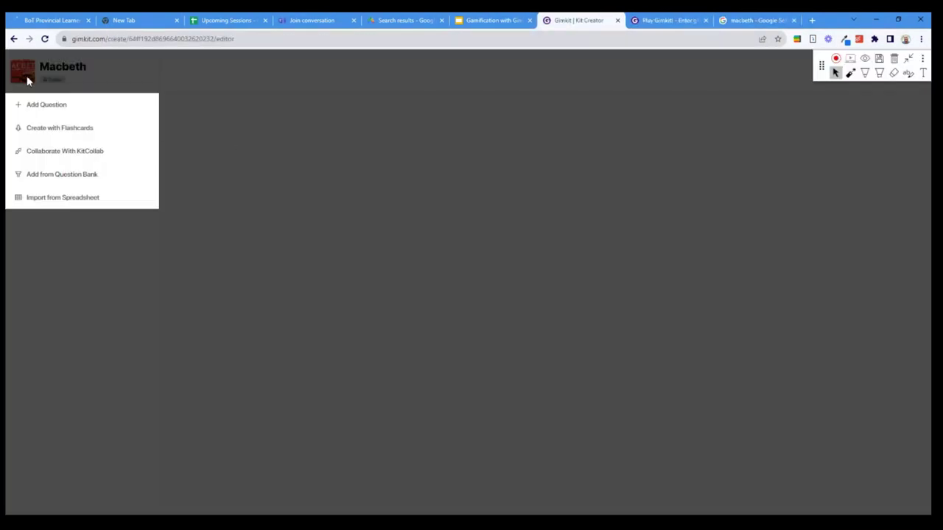
Zoom in and draw arrows pointing at the question-adding options, then clear them
key("ctrl+plus")
key("ctrl+plus")
key("ctrl+plus")
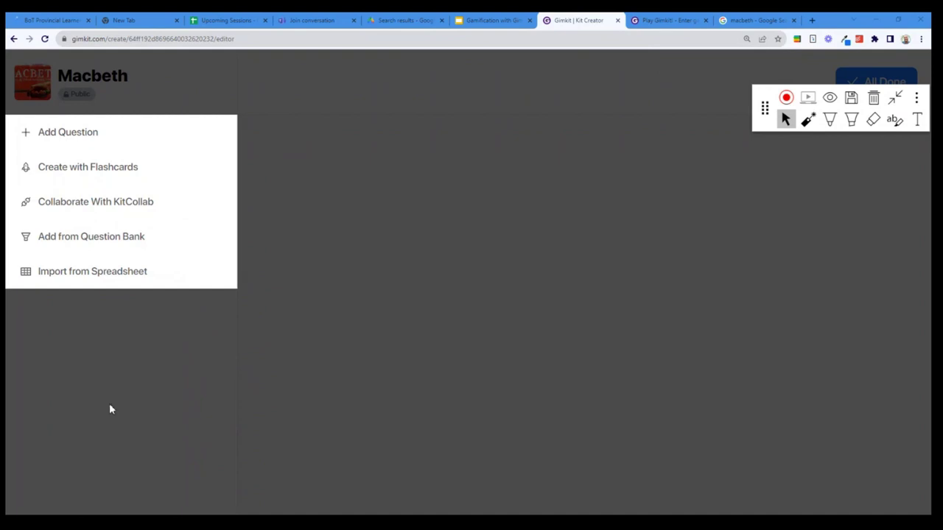
left_click(830, 121)
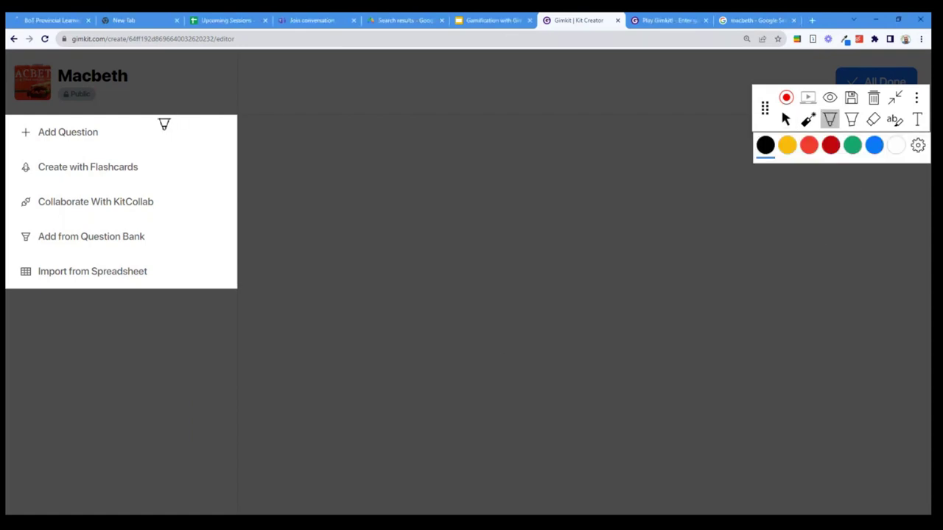
left_click_drag(160, 129, 279, 98)
left_click_drag(179, 110, 173, 144)
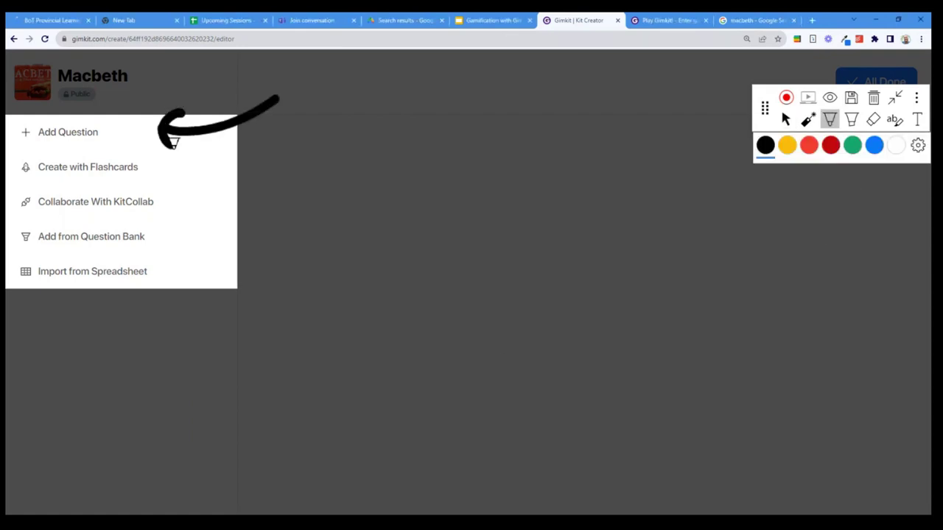
mouse_move(210, 168)
left_mouse_down()
mouse_move(274, 144)
mouse_move(237, 180)
mouse_move(307, 185)
left_mouse_up()
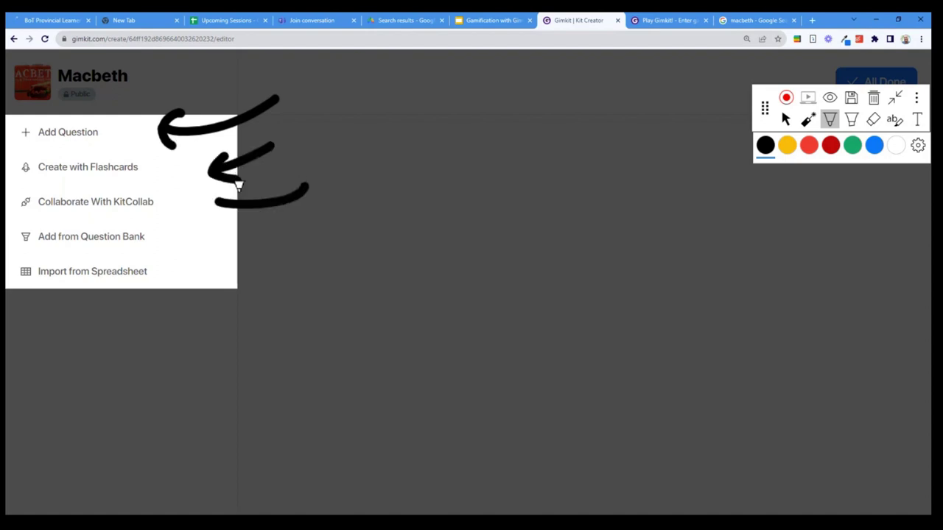
mouse_move(238, 186)
left_mouse_down()
mouse_move(218, 200)
mouse_move(243, 215)
left_mouse_up()
mouse_move(234, 221)
left_mouse_down()
mouse_move(218, 238)
mouse_move(274, 241)
left_mouse_up()
left_click_drag(213, 236, 234, 258)
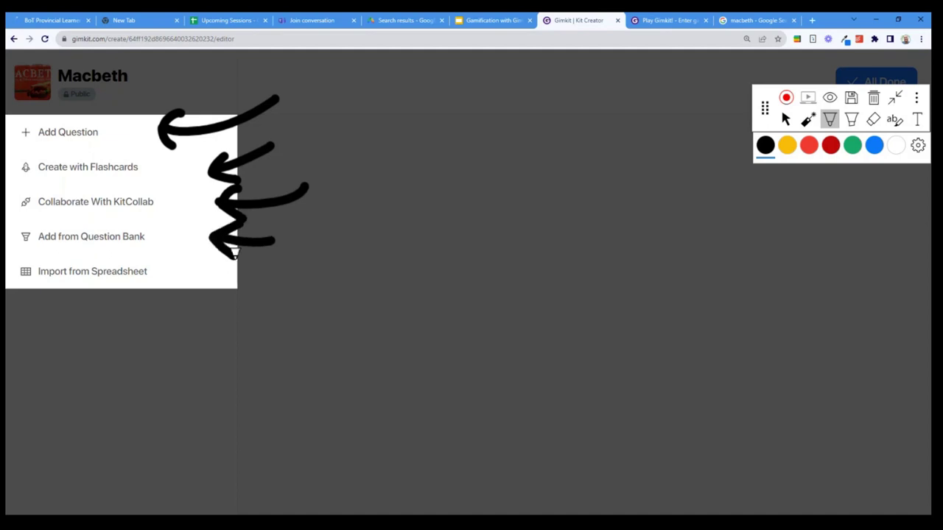
left_click(873, 97)
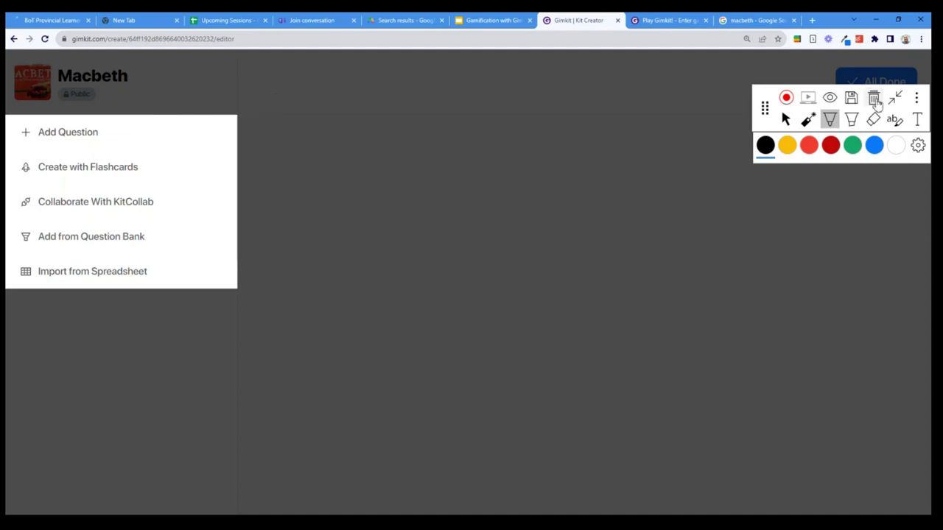
Highlight the Add Question option in pale yellow, then stop annotating
left_click(785, 120)
left_click_drag(770, 122, 771, 87)
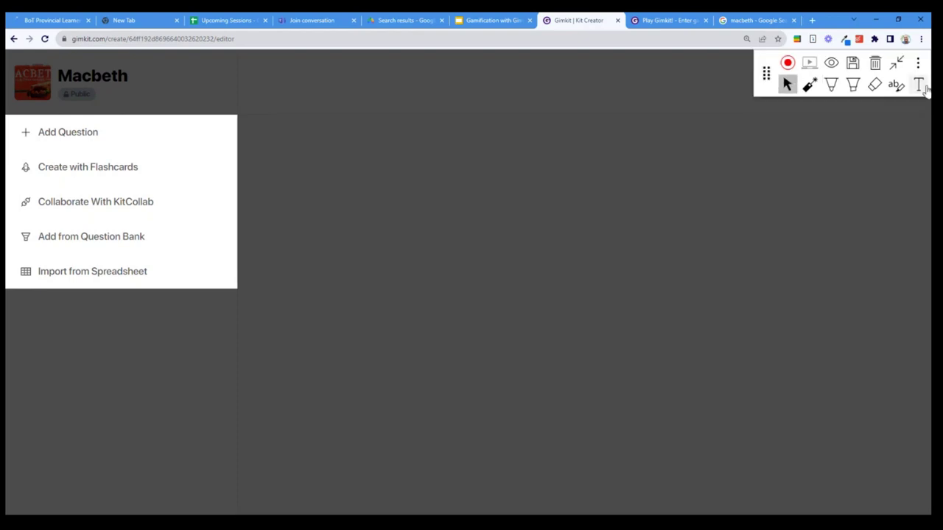
left_click(830, 85)
left_click(852, 85)
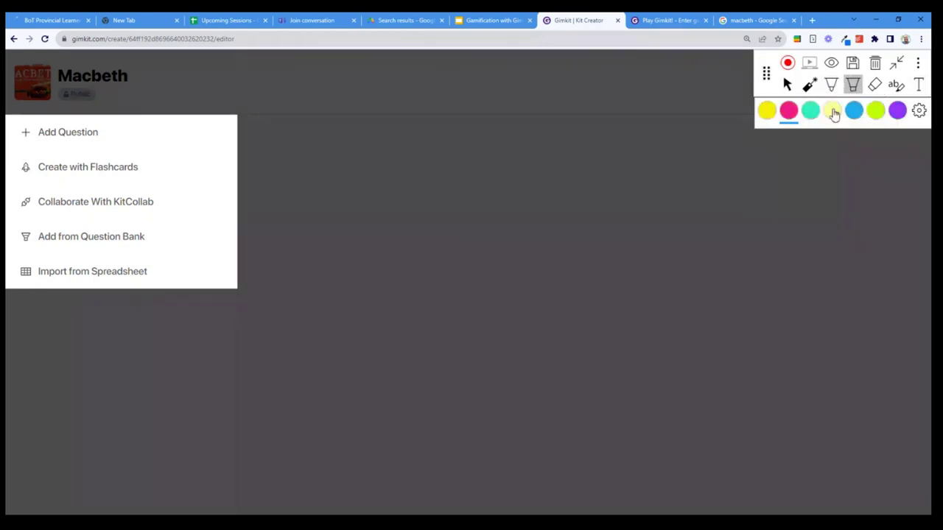
left_click(832, 111)
left_click_drag(18, 132, 103, 132)
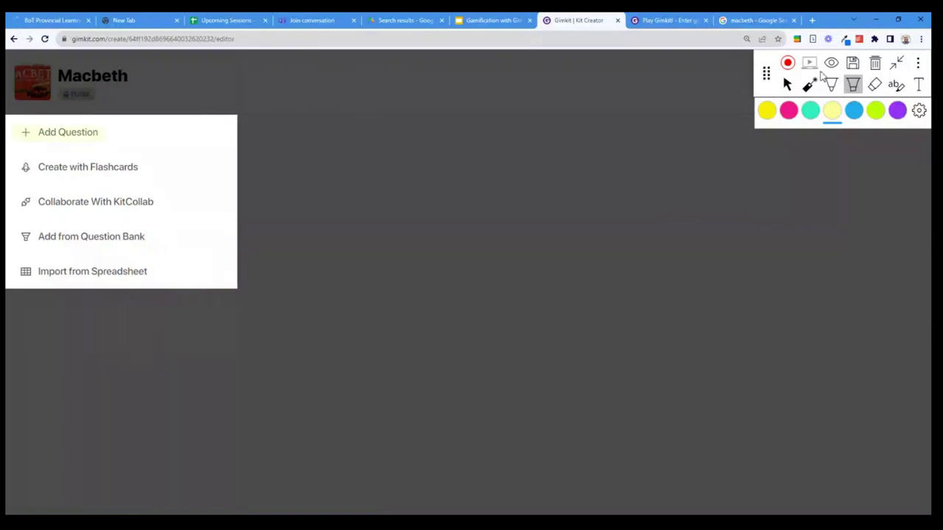
left_click(786, 85)
Add the question 'Who wrote the play Macbeth' with answer William Shakespeare and three incorrect names
left_click(41, 137)
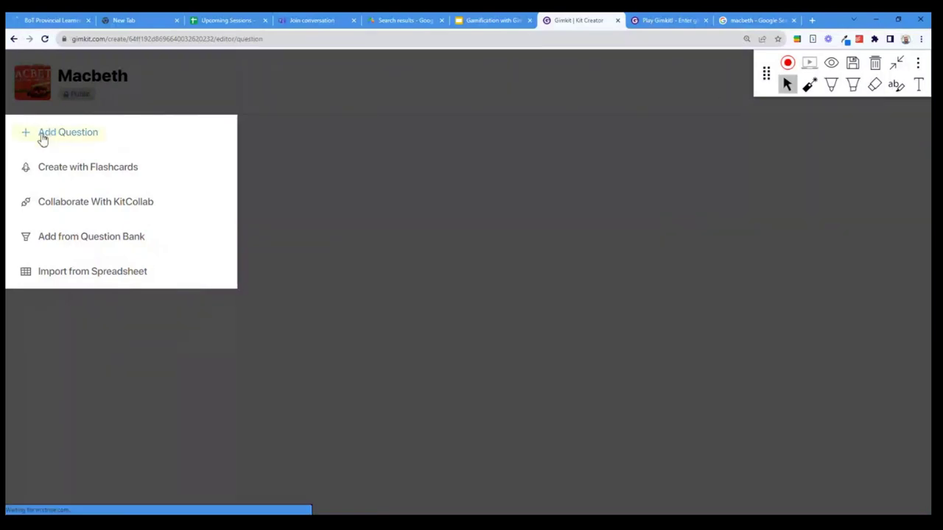
left_click(412, 152)
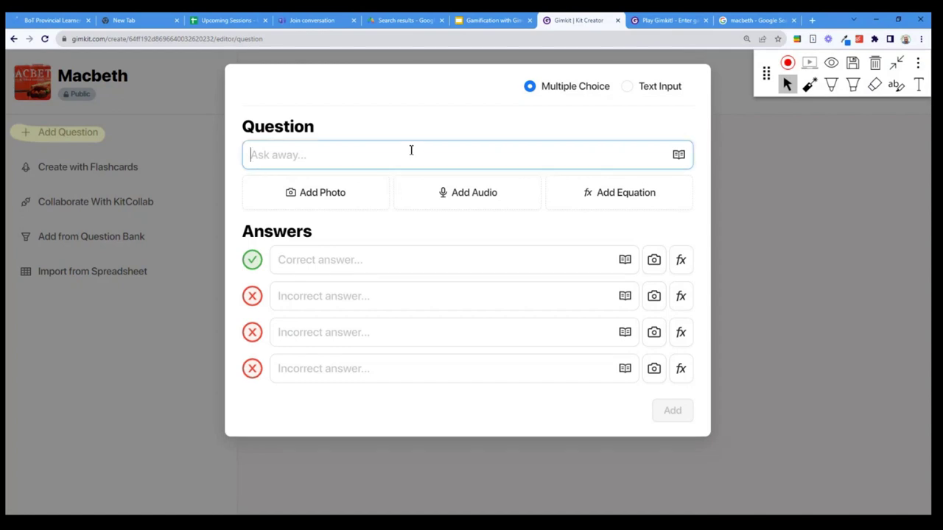
type("Who wrote the ")
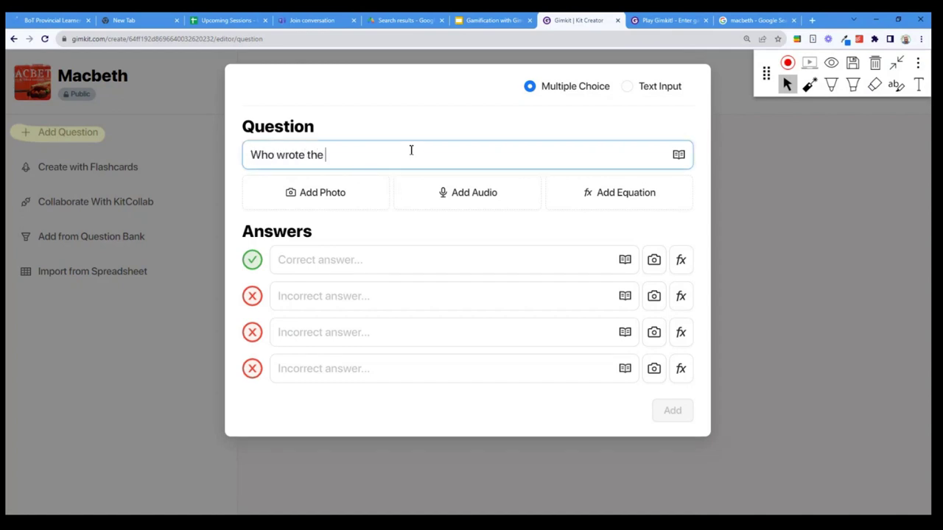
type("play Macbeth")
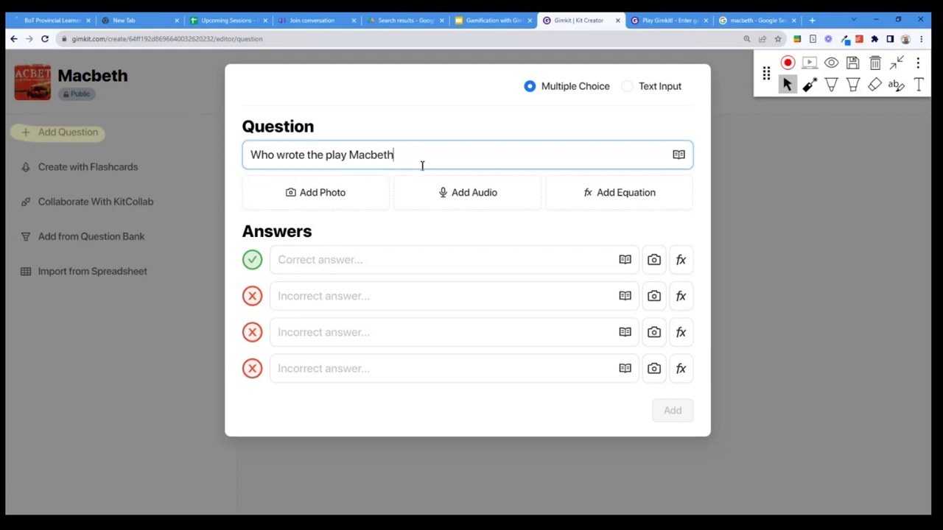
left_click(336, 258)
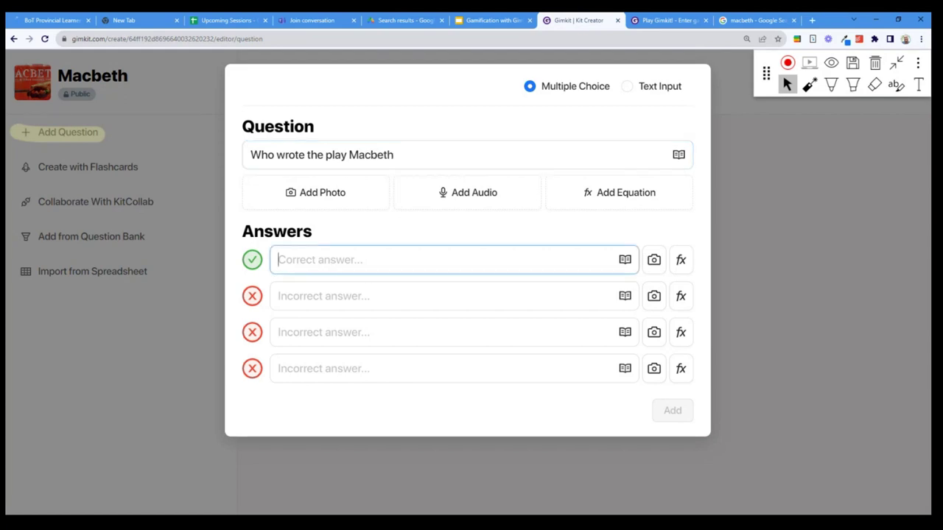
type("William Shakespeare")
key("Tab")
key("Tab")
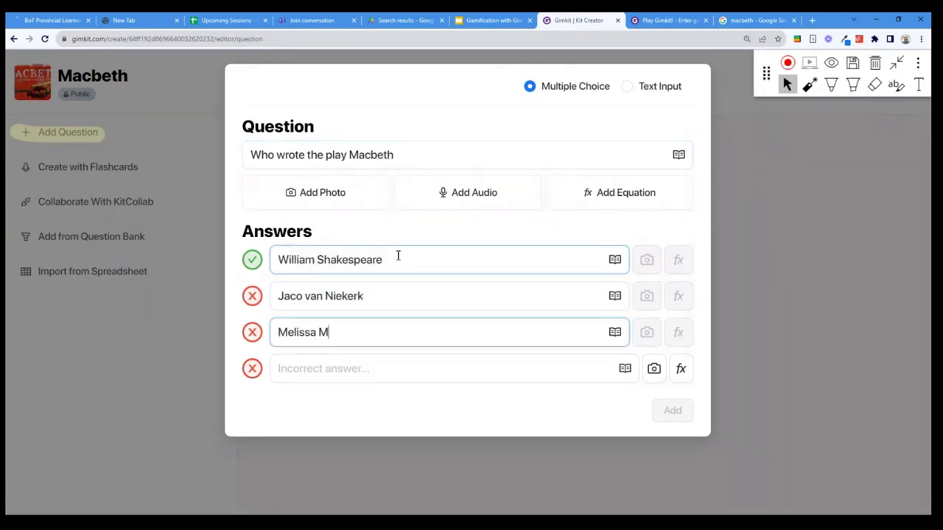
key("Tab")
type("Some other dude")
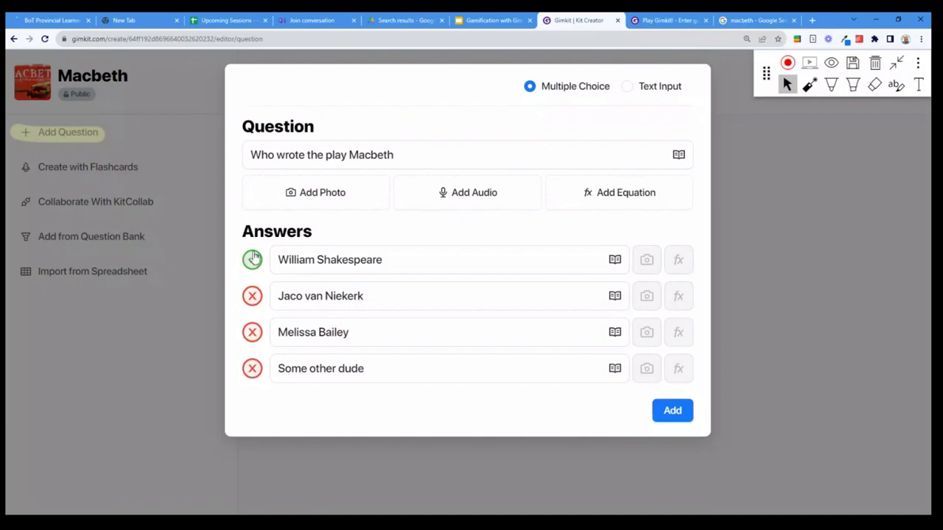
Cycle the correct-answer marker through the other answers, then return it to William Shakespeare
left_click(253, 300)
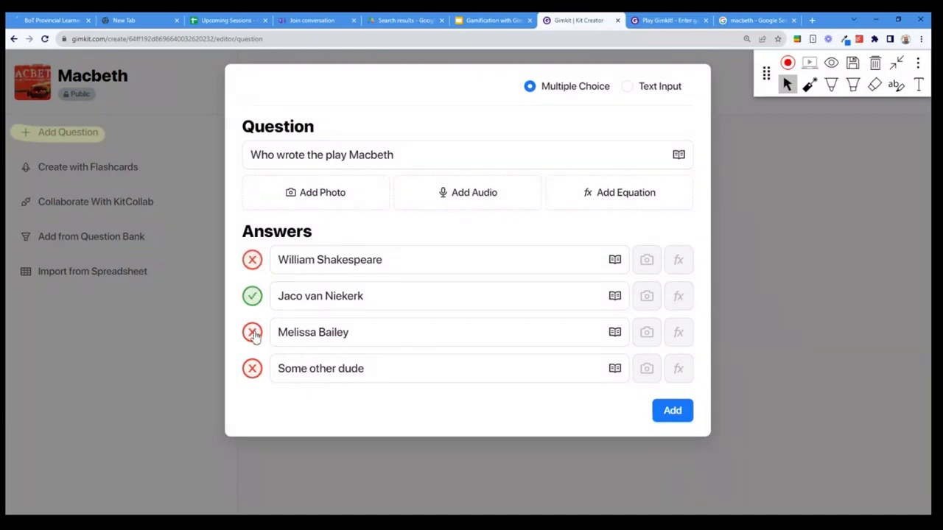
left_click(253, 333)
left_click(252, 366)
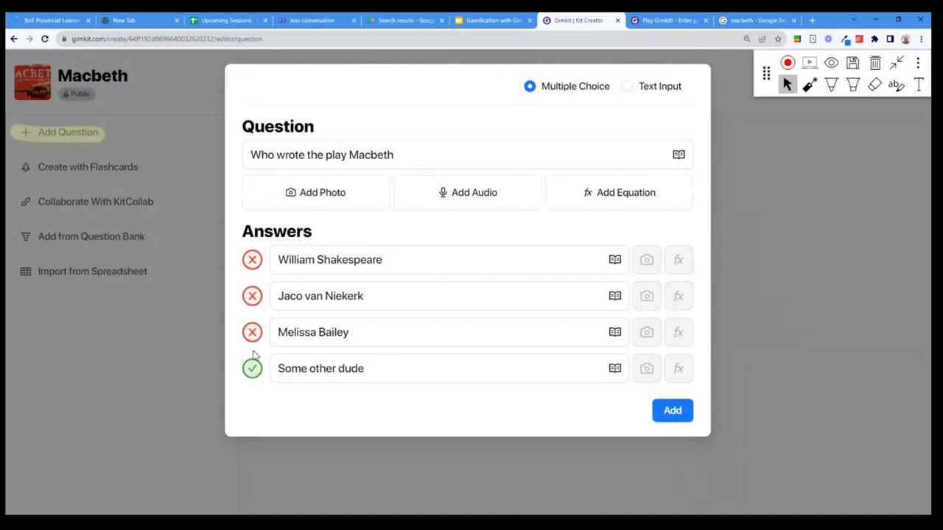
left_click(253, 371)
left_click(255, 265)
Switch the question to Text Input and show the page fullscreen
left_click(627, 86)
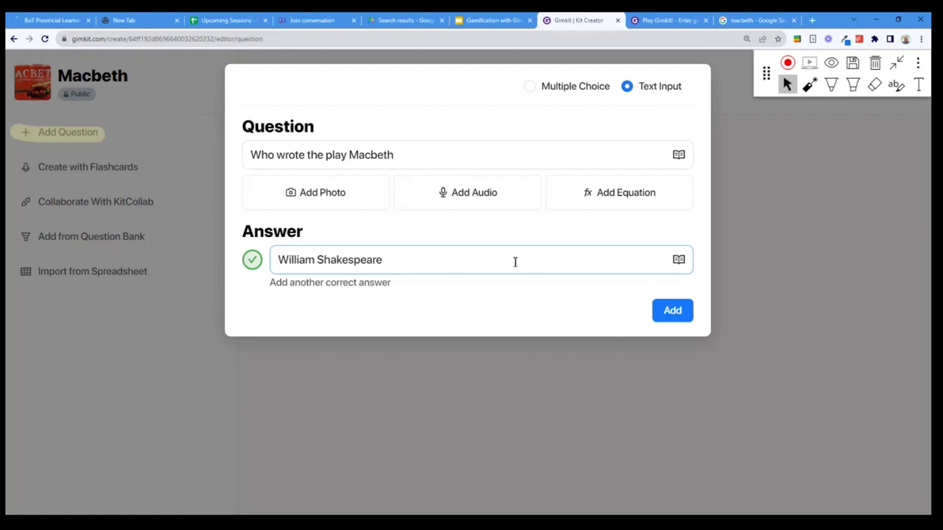
key("F11")
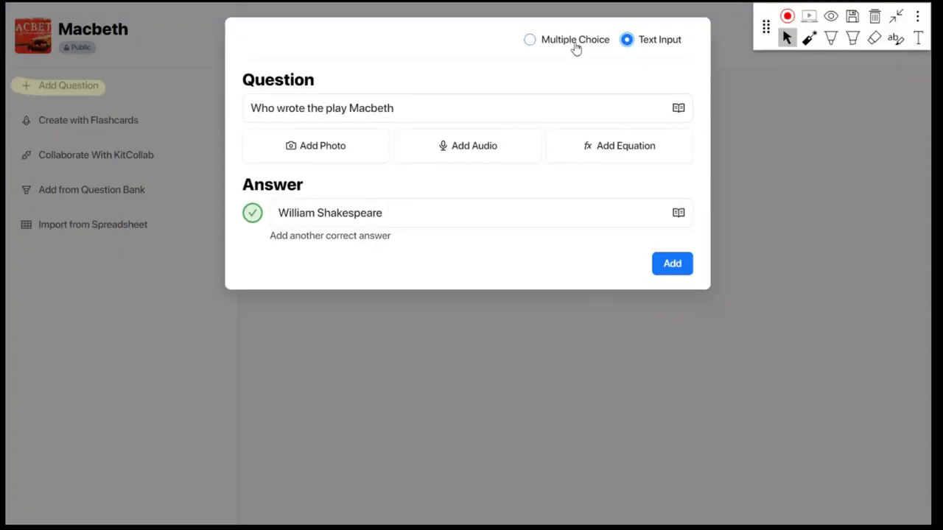
Attach the MACBETH image to the question by pasting its link after dismissing the Pro prompt
left_click(330, 153)
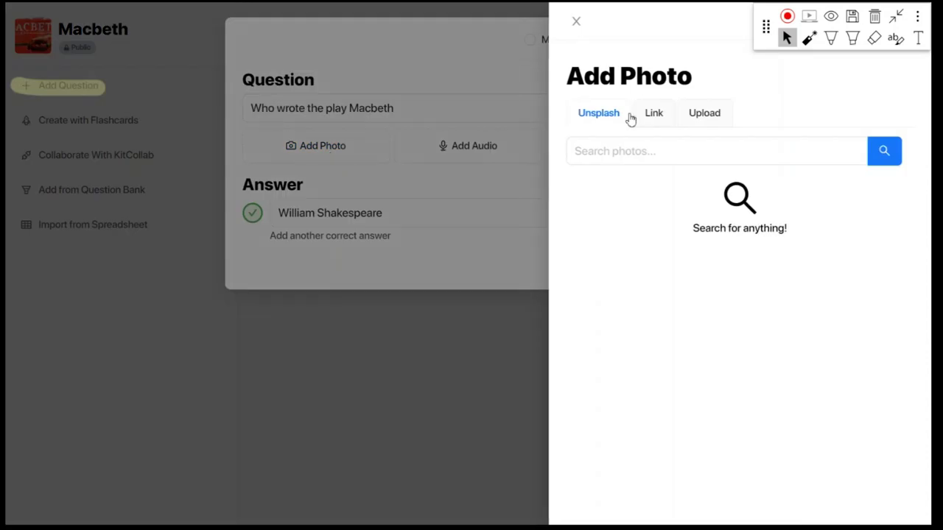
left_click(654, 125)
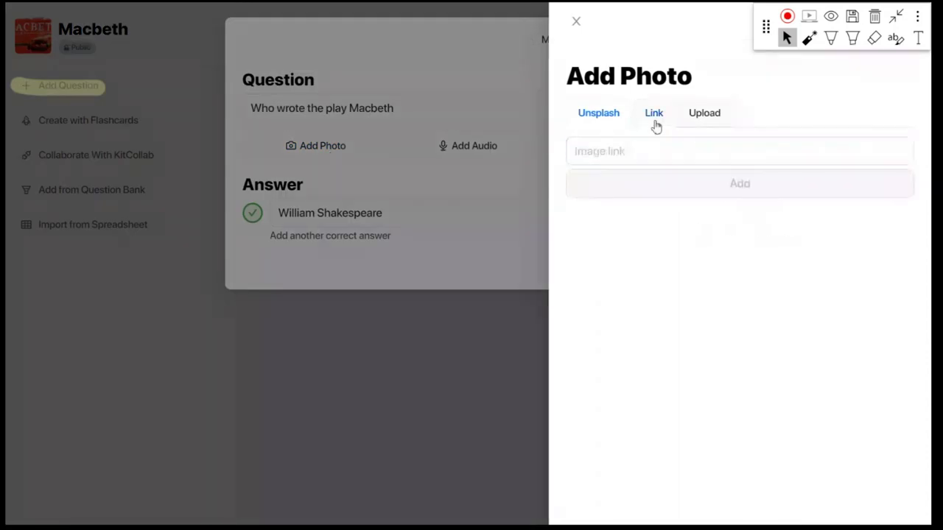
left_click(608, 120)
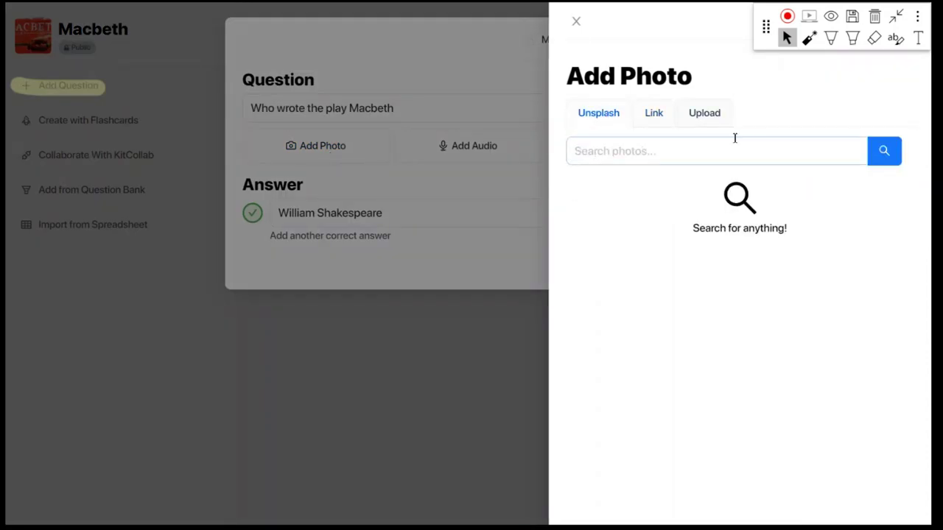
left_click(708, 122)
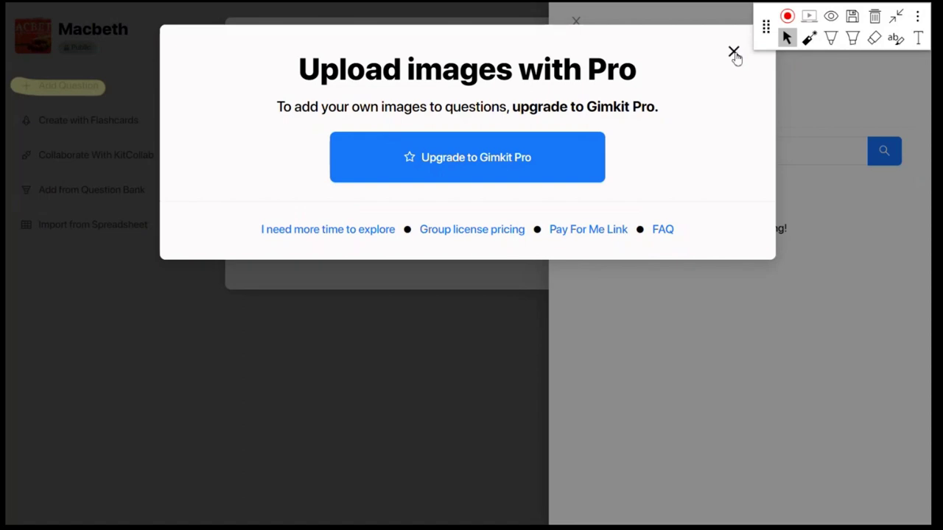
left_click(733, 53)
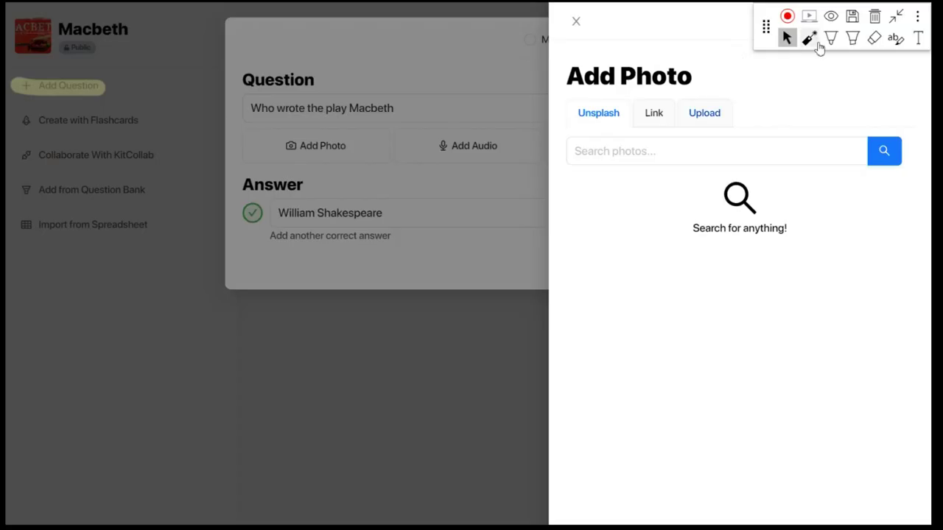
left_click(645, 118)
key("ctrl+v")
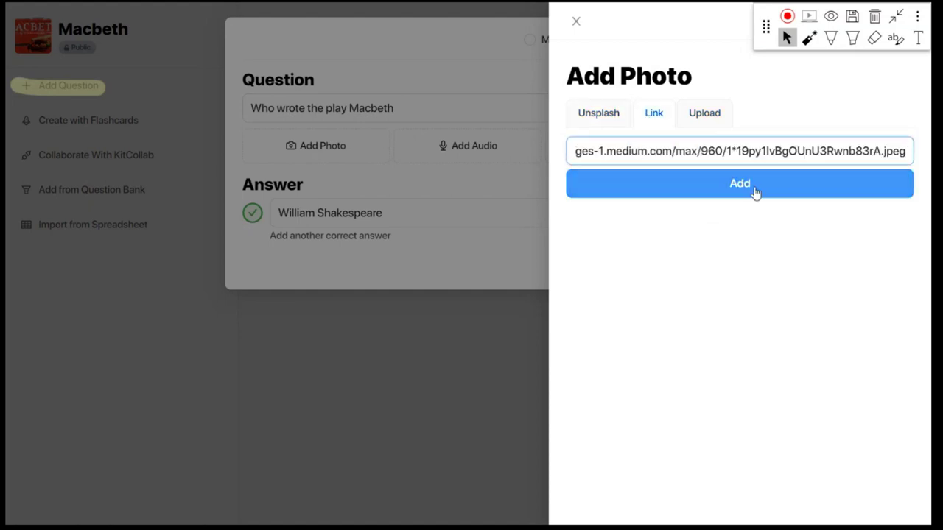
left_click(755, 190)
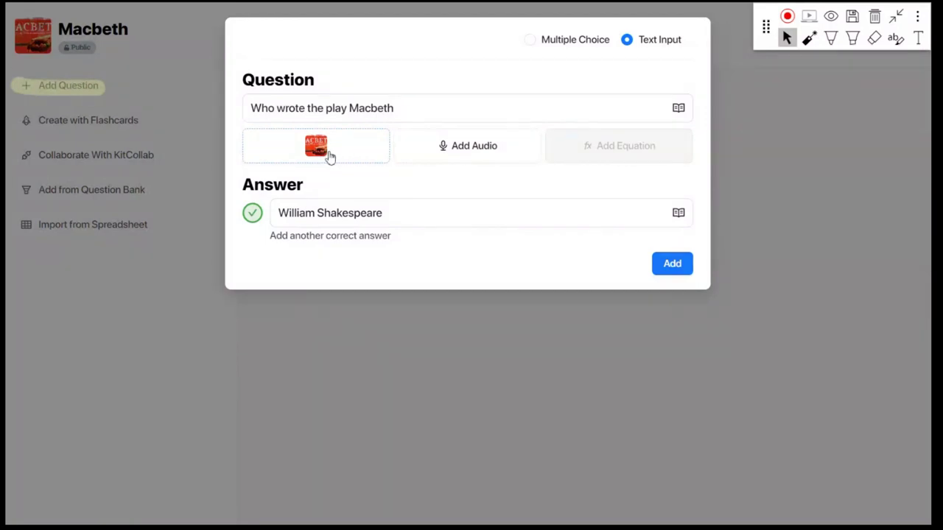
Dismiss the audio Pro prompt and save 'Who wrote the play Macbeth' with its MACBETH image as a multiple-choice question
left_click(475, 147)
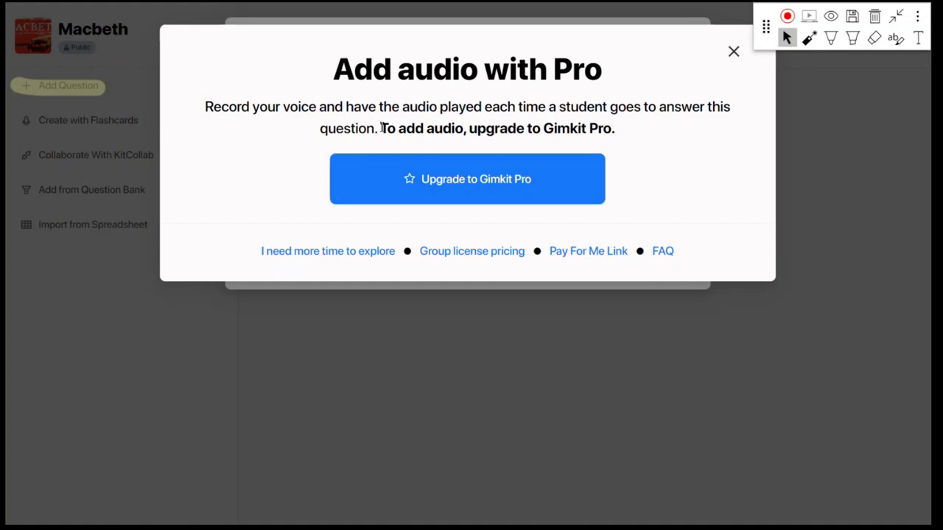
left_click(734, 52)
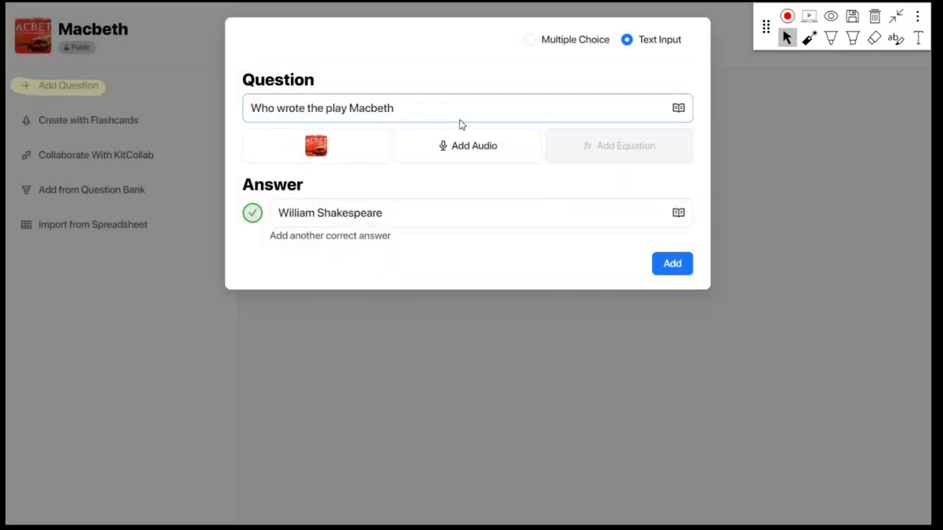
left_click(568, 40)
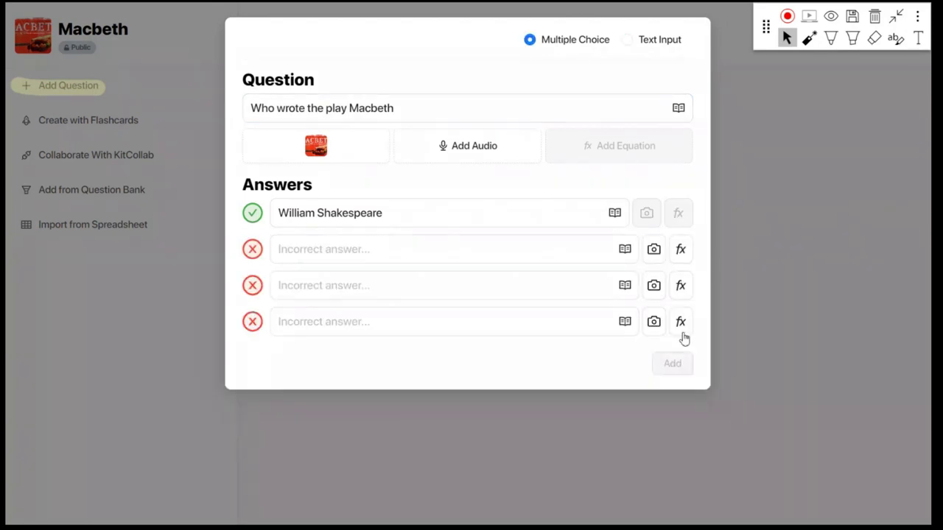
left_click(373, 249)
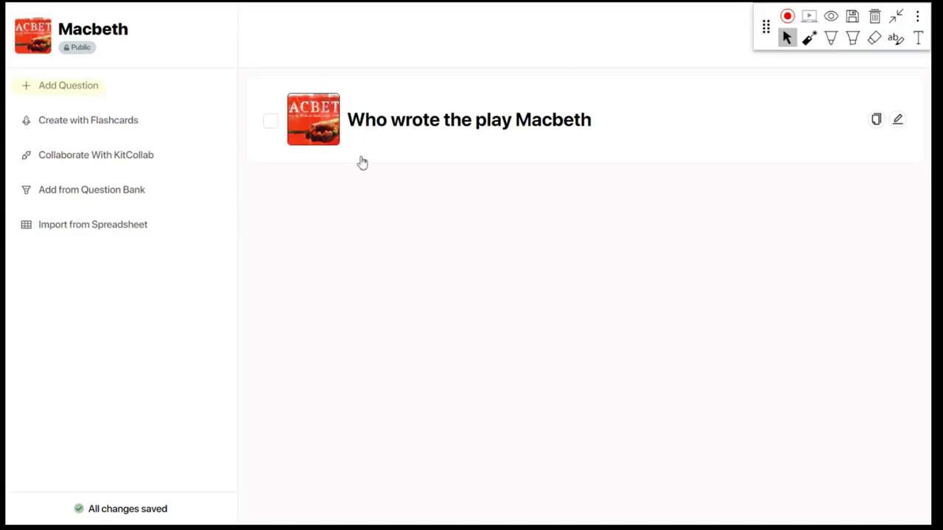
left_click(445, 148)
Search the question bank for Macbeth and browse the first 30-question kit's true/false questions
left_click(446, 147)
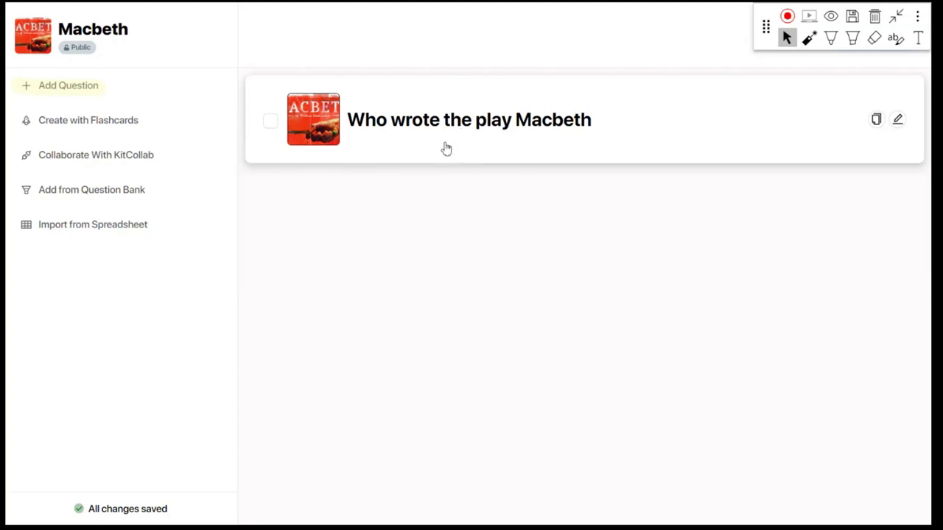
left_click(72, 193)
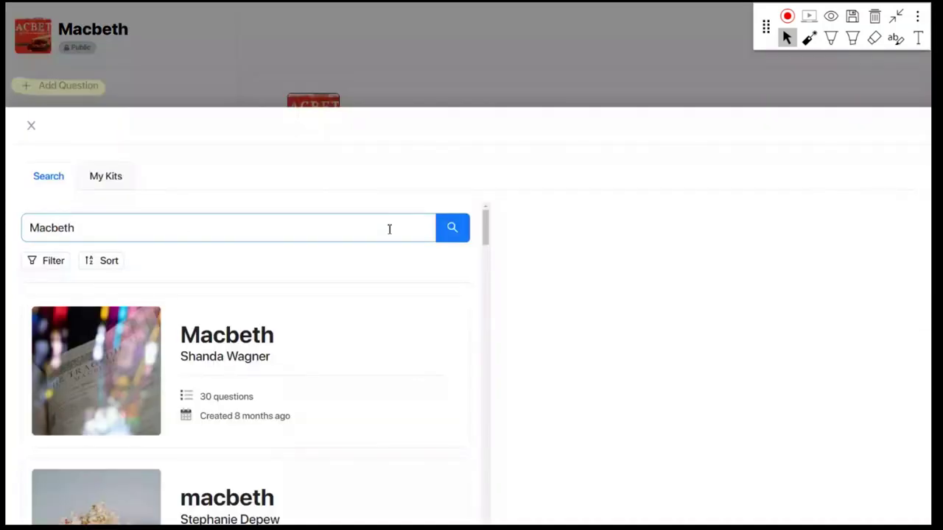
left_click(235, 354)
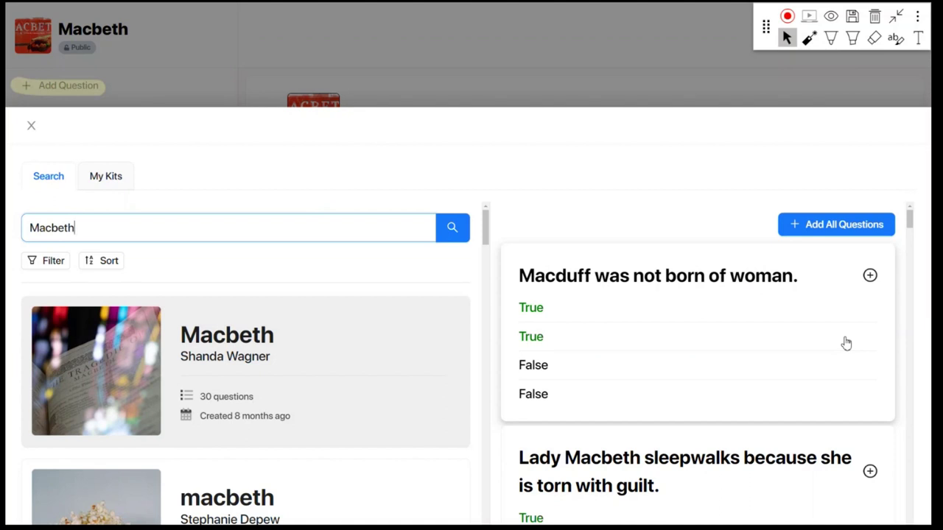
scroll(846, 343, "down", 2)
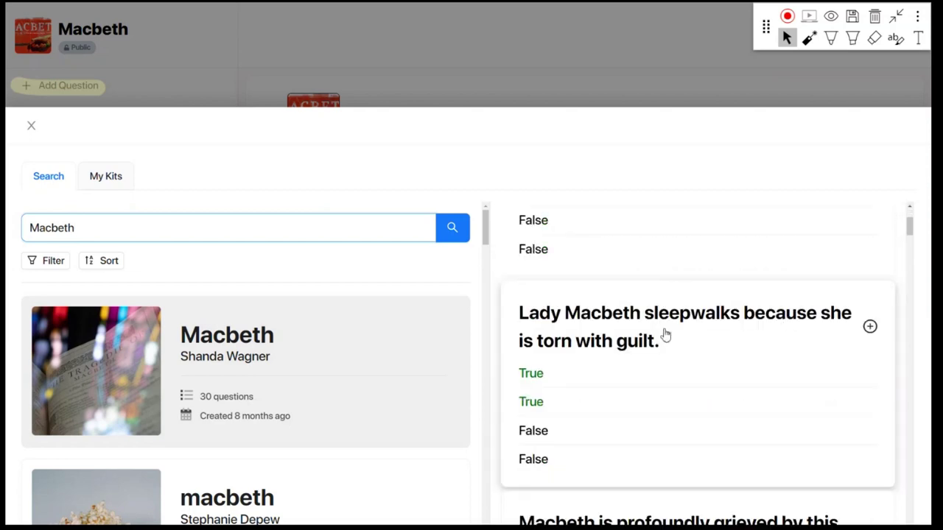
scroll(663, 339, "down", 3)
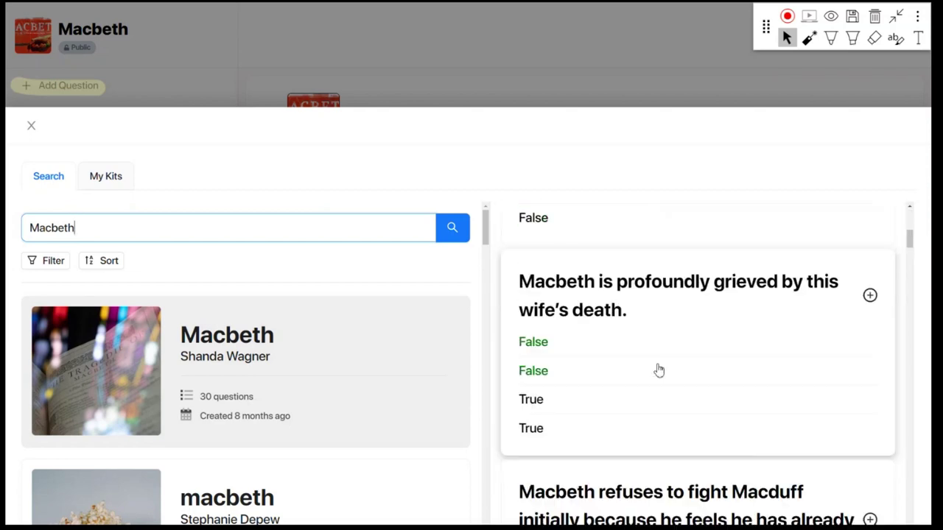
scroll(659, 372, "down", 6)
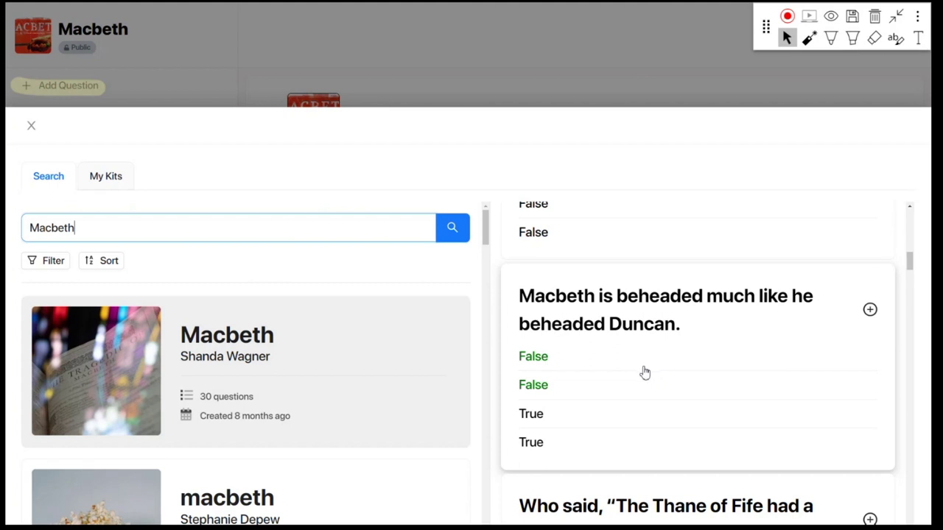
scroll(322, 403, "down", 1)
Preview the questions in the second Macbeth kit from the search results
left_click(315, 410)
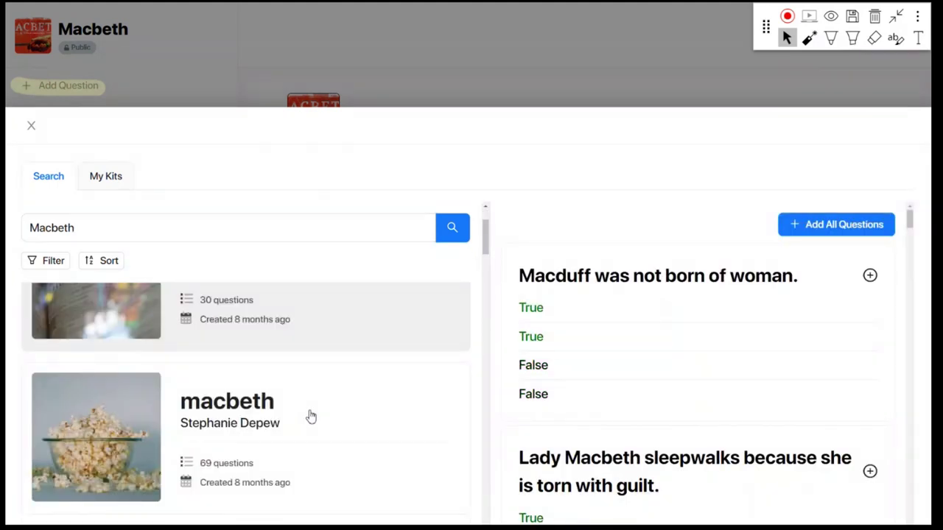
left_click(311, 417)
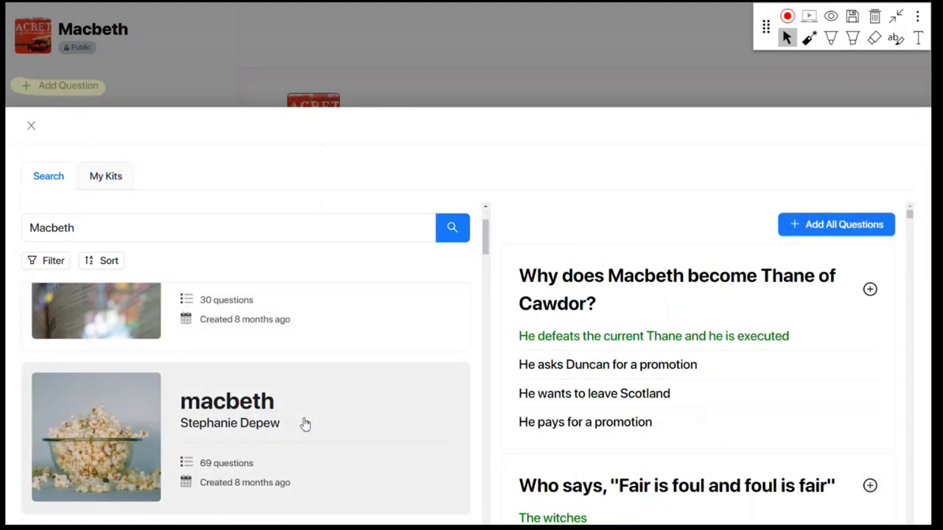
scroll(305, 416, "down", 1)
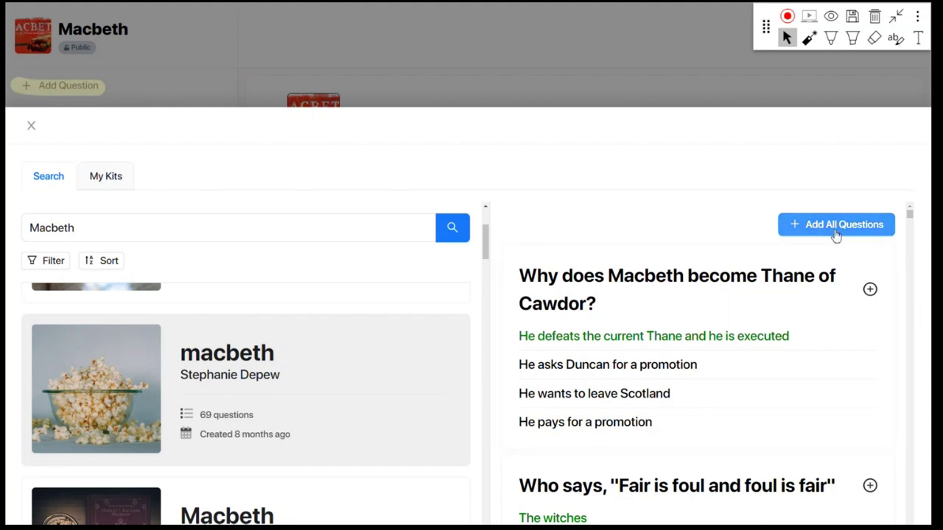
Add the Thane of Cawdor, 'Fair is foul', Banquo, countries-at-war and Shakespeare time-period questions, then open the student's kit
left_click(870, 289)
left_click(870, 280)
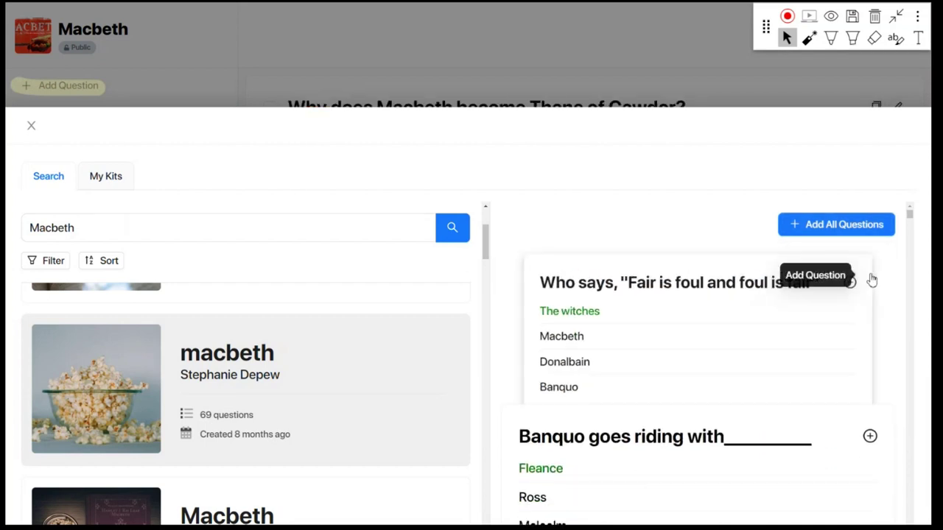
left_click(866, 277)
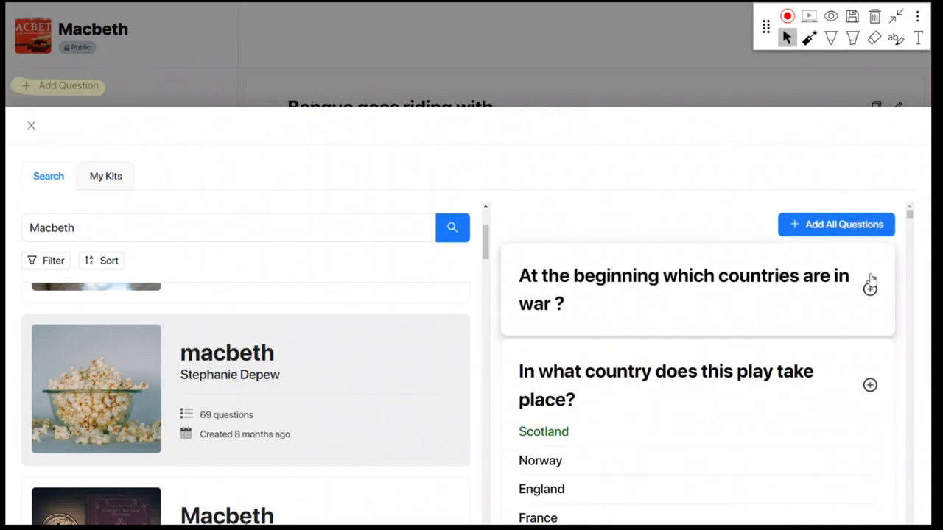
left_click(869, 287)
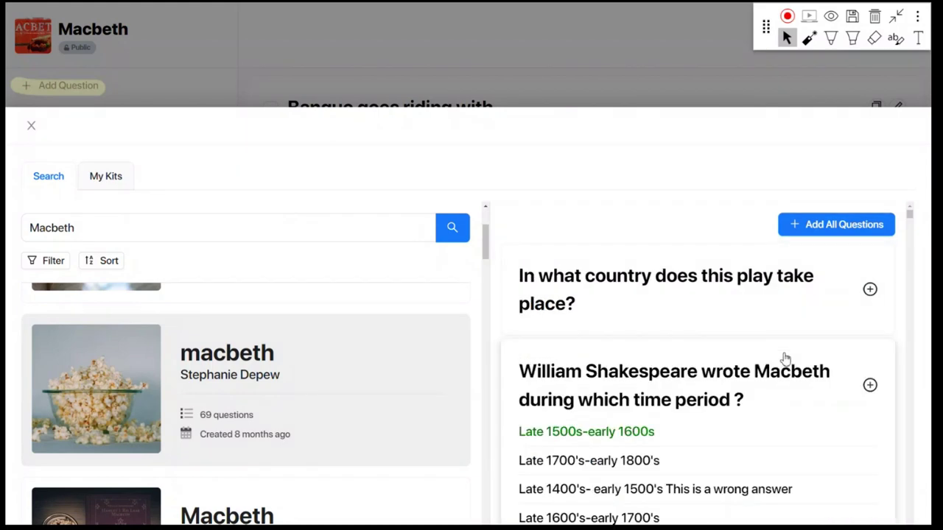
scroll(784, 359, "down", 2)
left_click(870, 289)
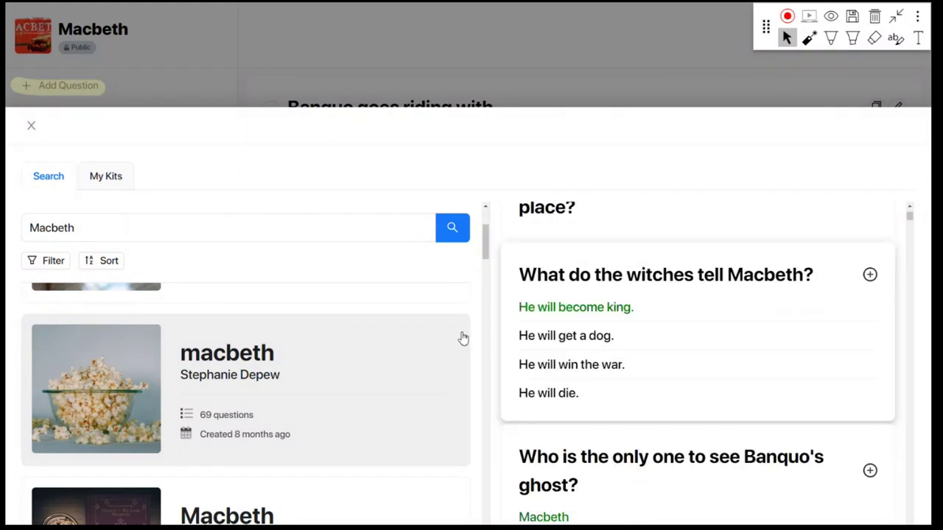
scroll(344, 404, "down", 2)
left_click(343, 414)
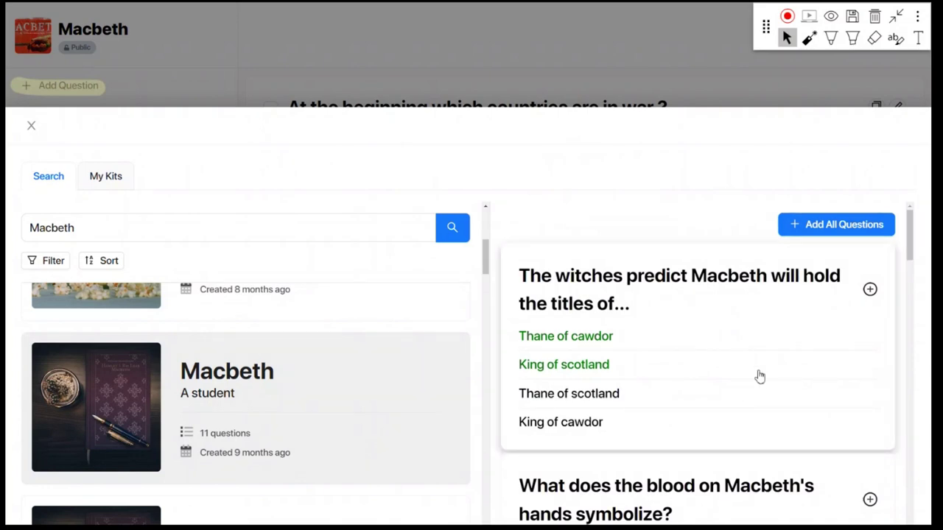
Add all questions from the student's 11-question Macbeth kit, including 'Who discovers duncans body?'
scroll(758, 376, "down", 2)
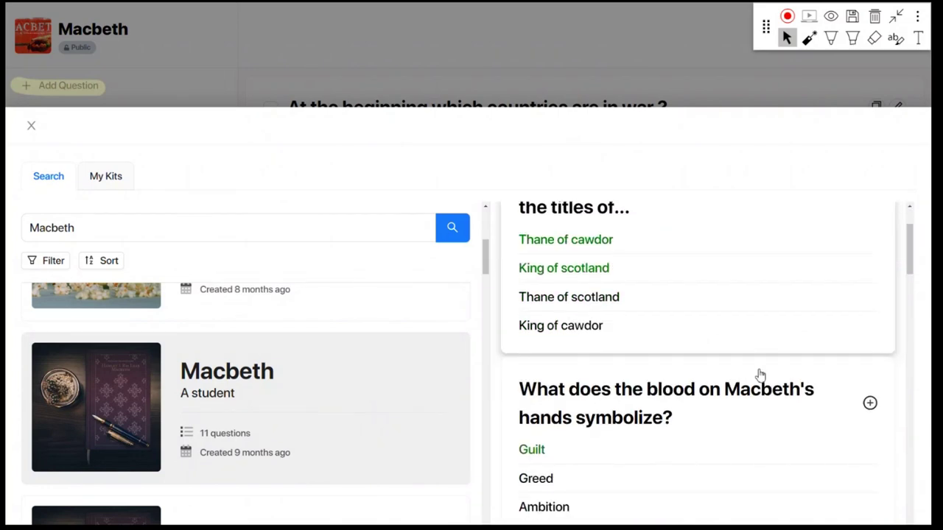
scroll(727, 366, "down", 5)
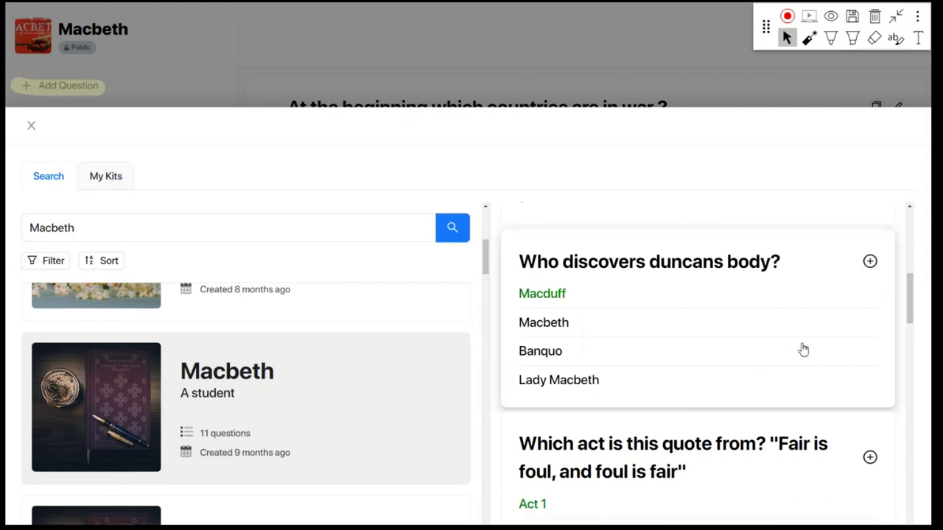
scroll(726, 375, "up", 7)
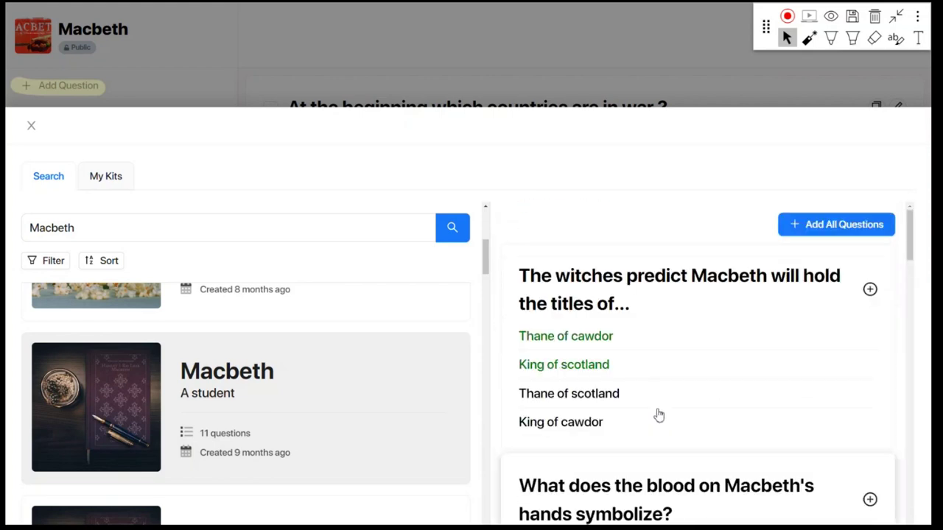
left_click(838, 228)
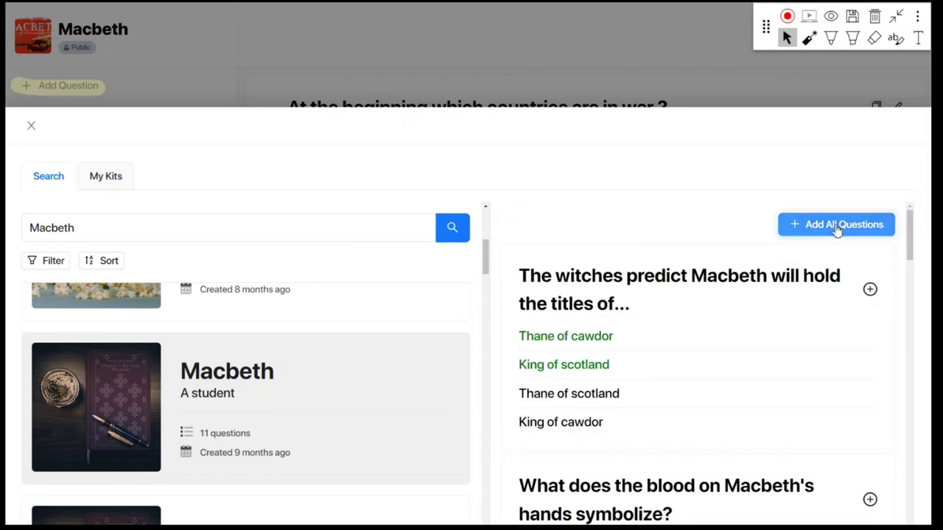
Scroll the kit's question list to check imported entries like 'Who kills Macbeth?' and 'Who rules the three witches?'
scroll(703, 136, "down", 2)
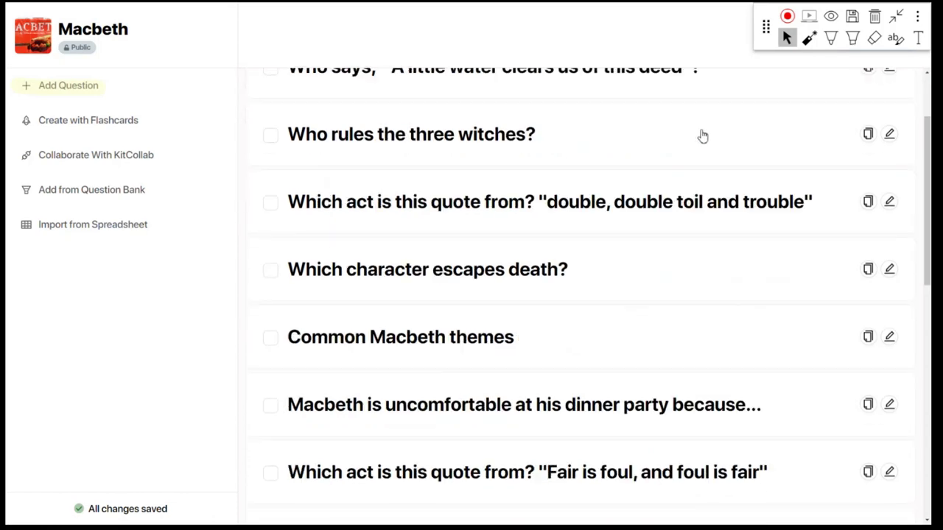
scroll(702, 136, "down", 7)
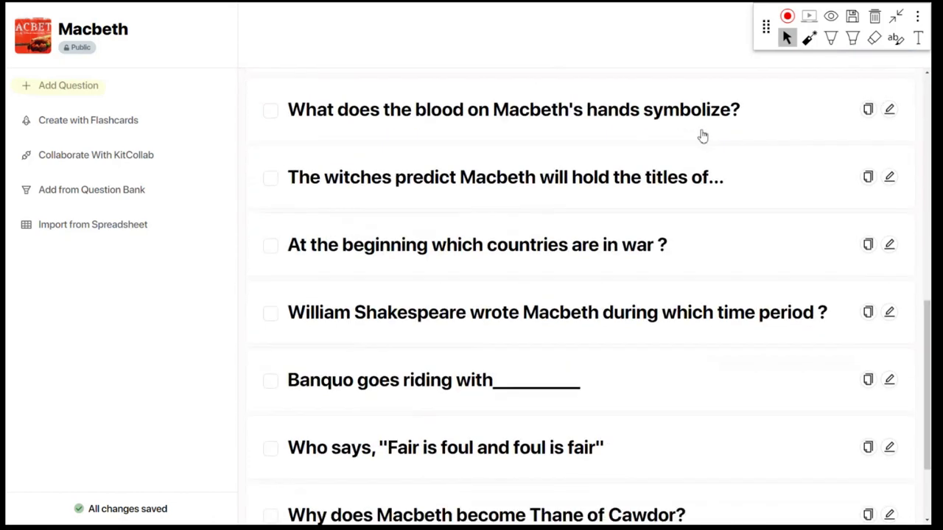
scroll(703, 136, "down", 2)
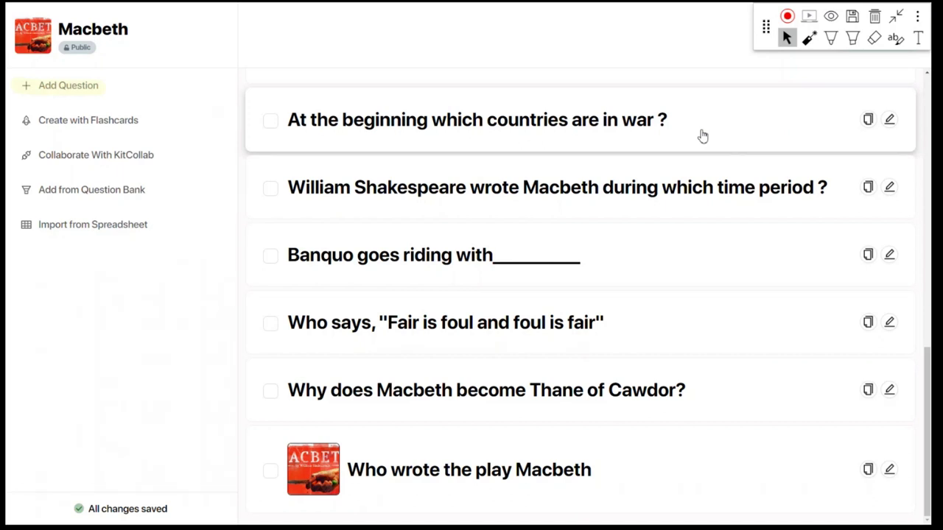
scroll(703, 136, "up", 8)
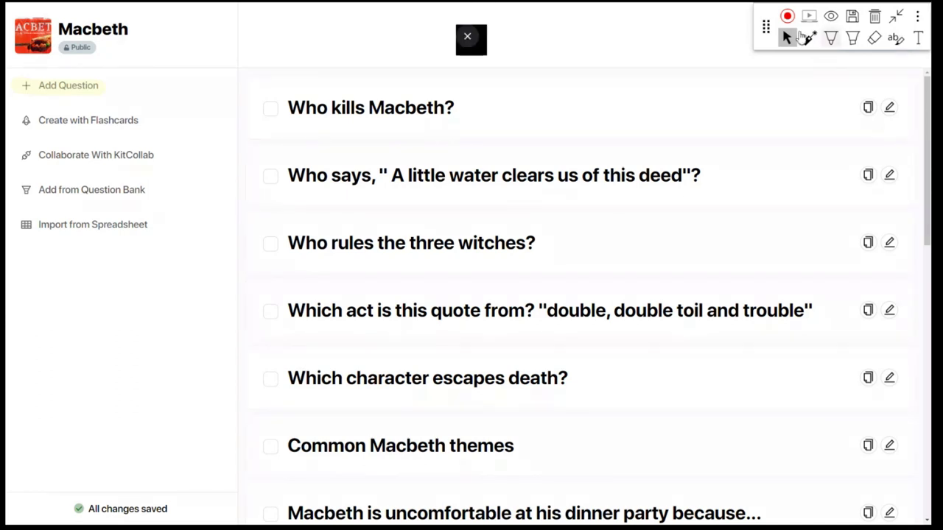
left_click_drag(765, 27, 637, 27)
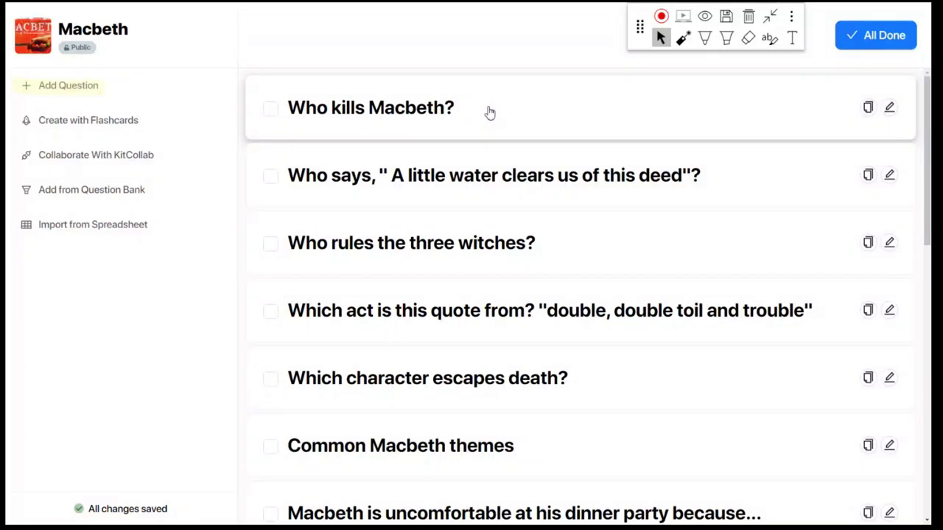
left_click(99, 194)
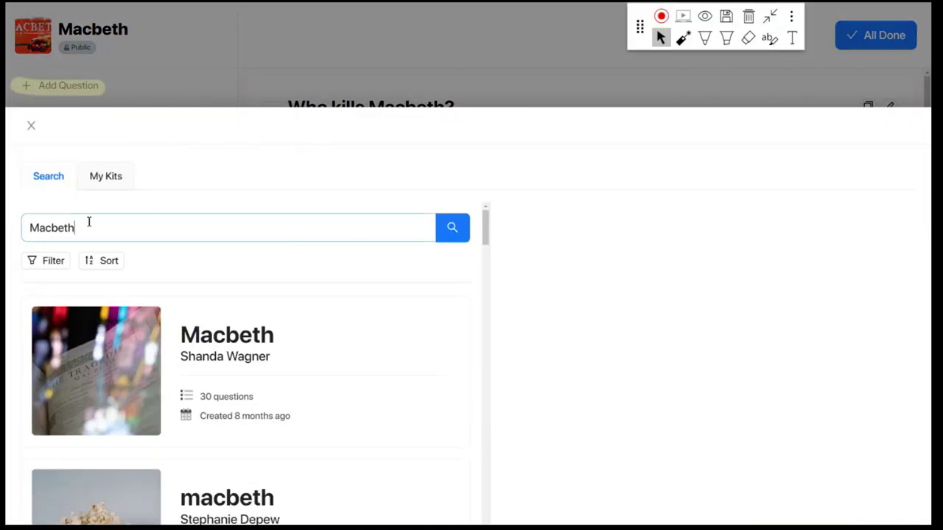
left_click_drag(88, 221, 32, 225)
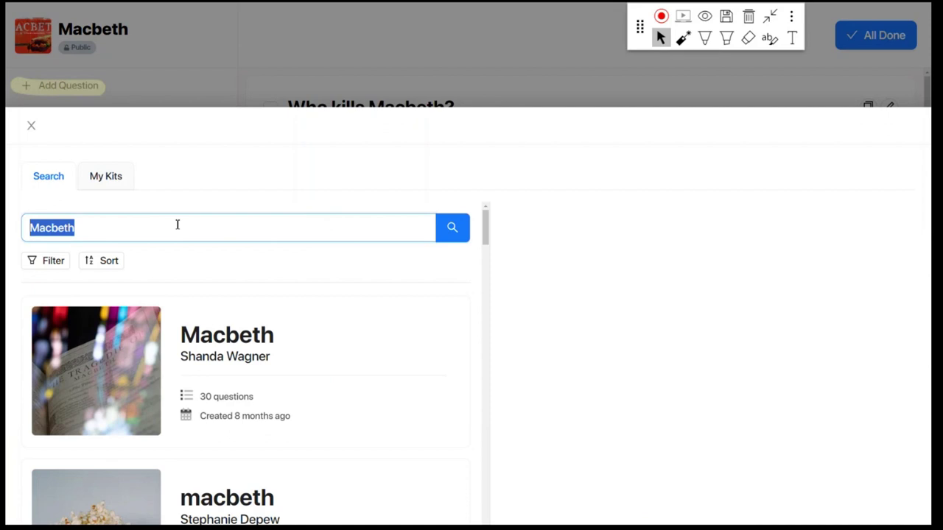
type("afrikaans")
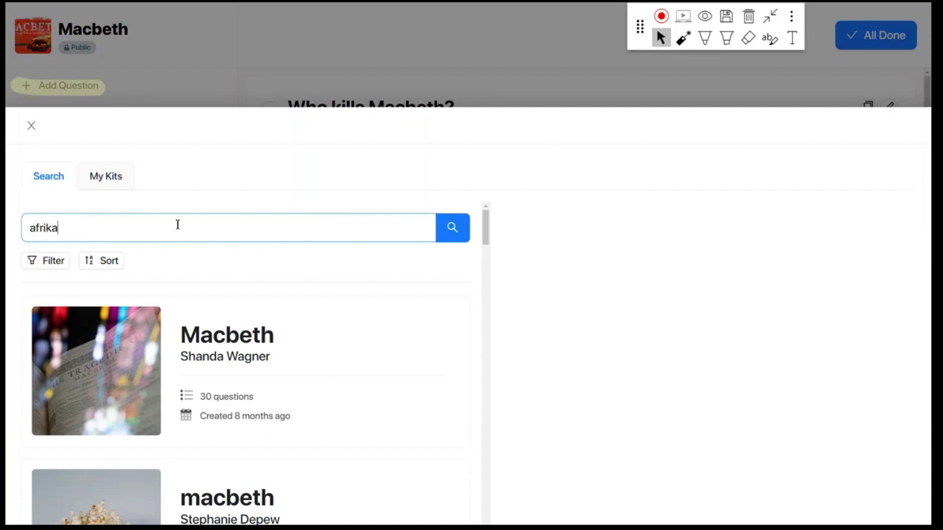
key("Return")
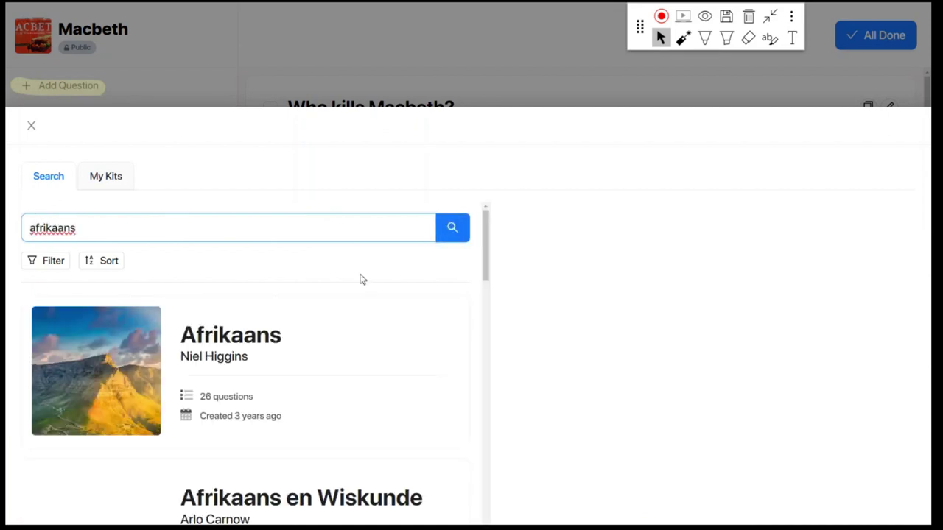
scroll(360, 287, "down", 2)
left_click(328, 425)
scroll(328, 425, "down", 2)
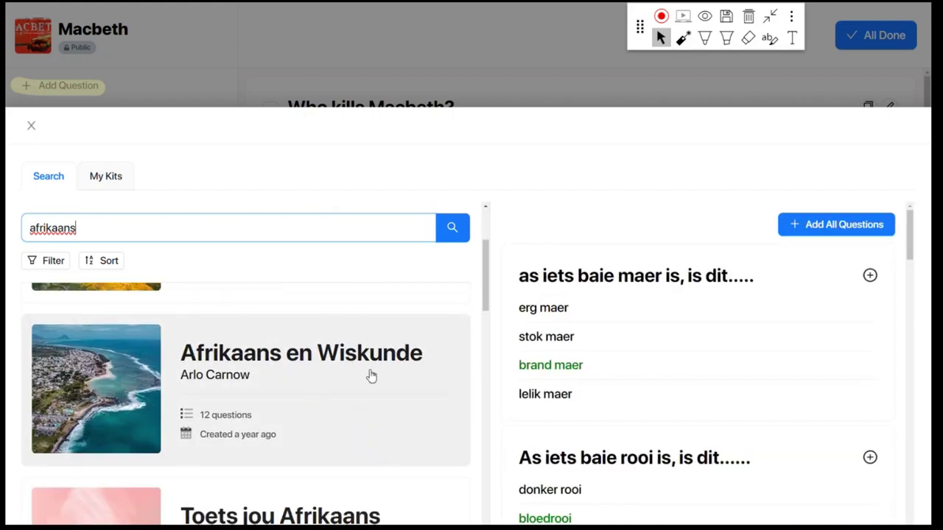
left_click(350, 389)
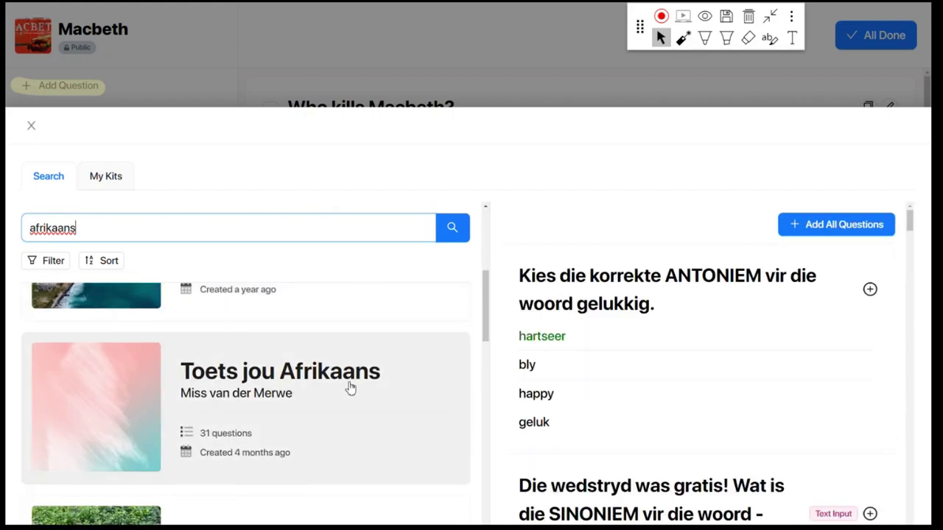
scroll(351, 390, "down", 2)
left_click(358, 421)
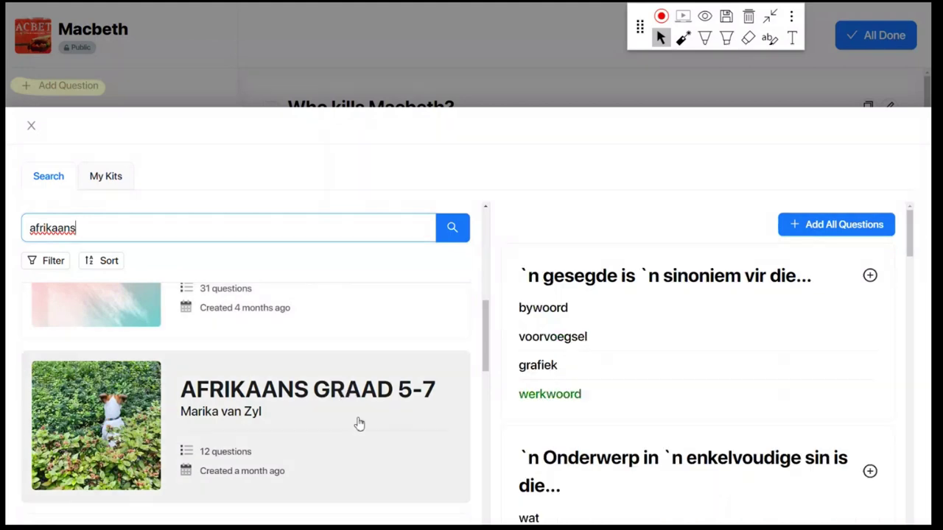
scroll(361, 416, "down", 2)
left_click(359, 421)
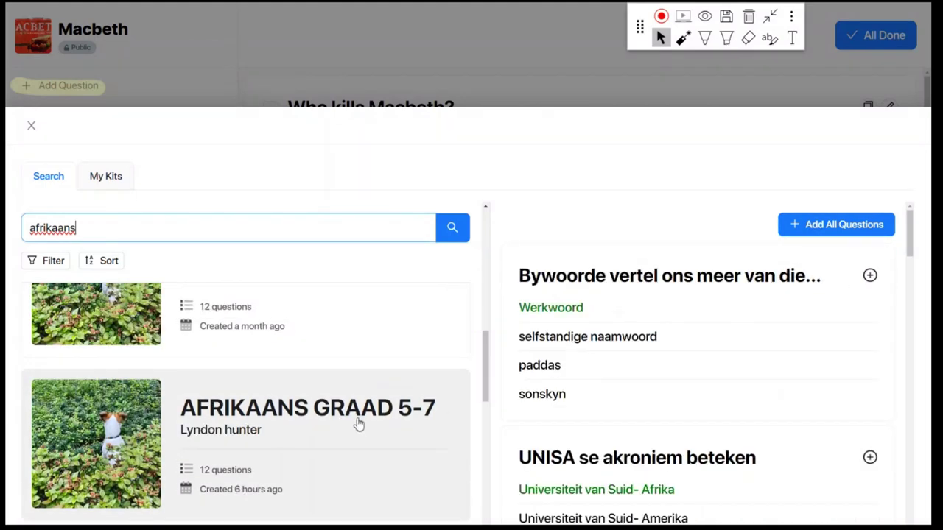
scroll(356, 398, "up", 1)
left_click(354, 375)
scroll(300, 413, "down", 2)
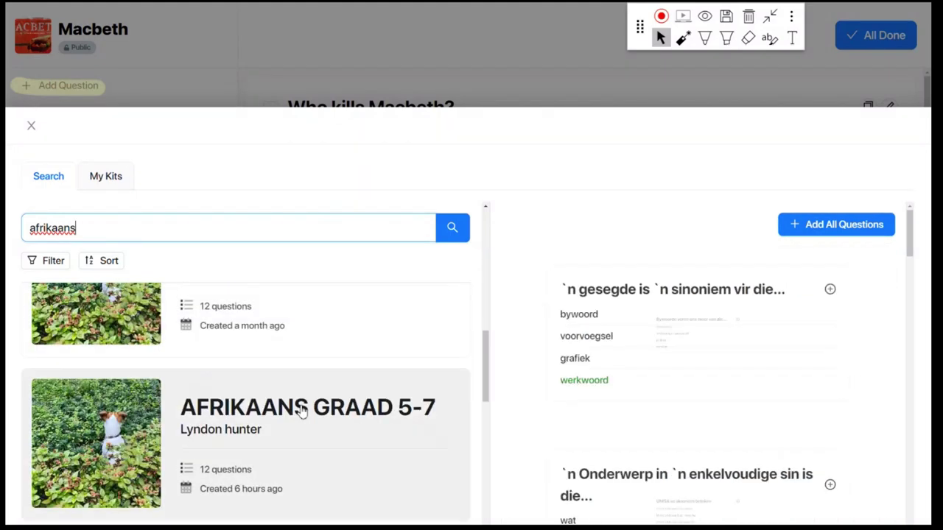
left_click(300, 413)
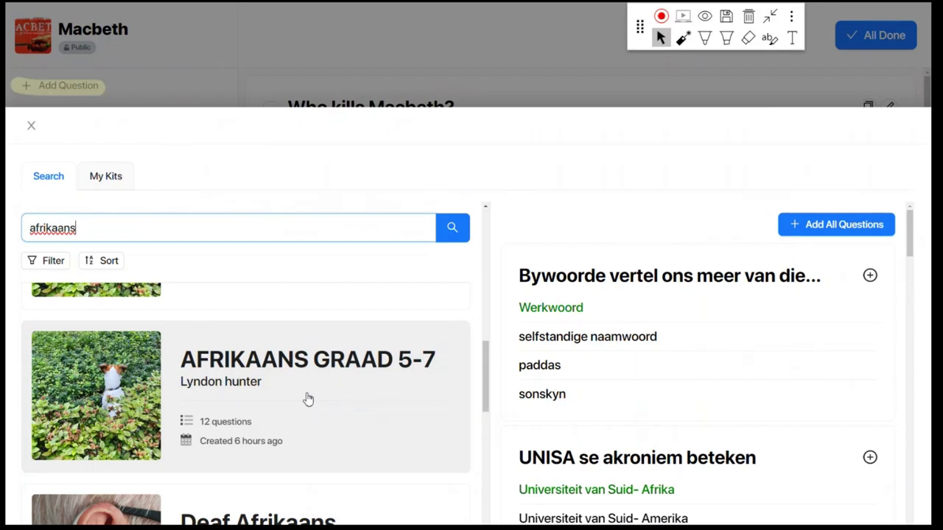
scroll(317, 409, "down", 1)
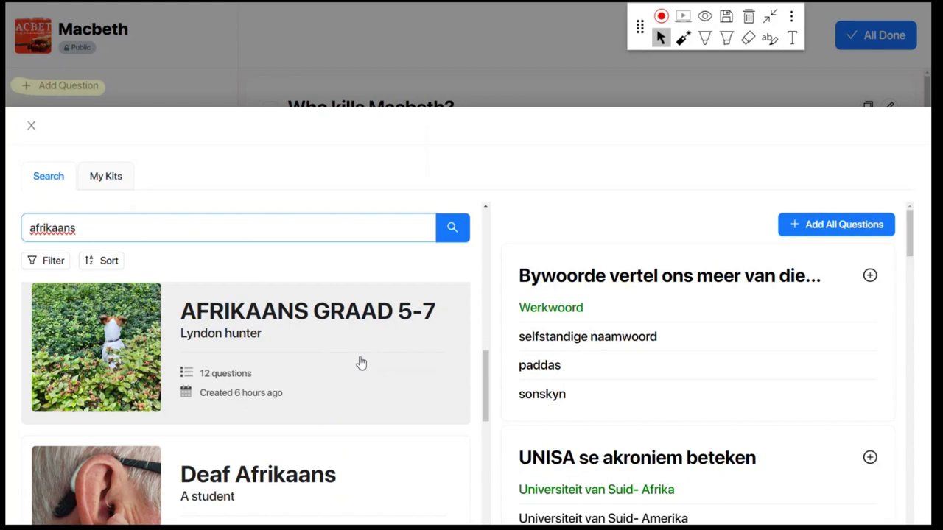
scroll(365, 368, "down", 5)
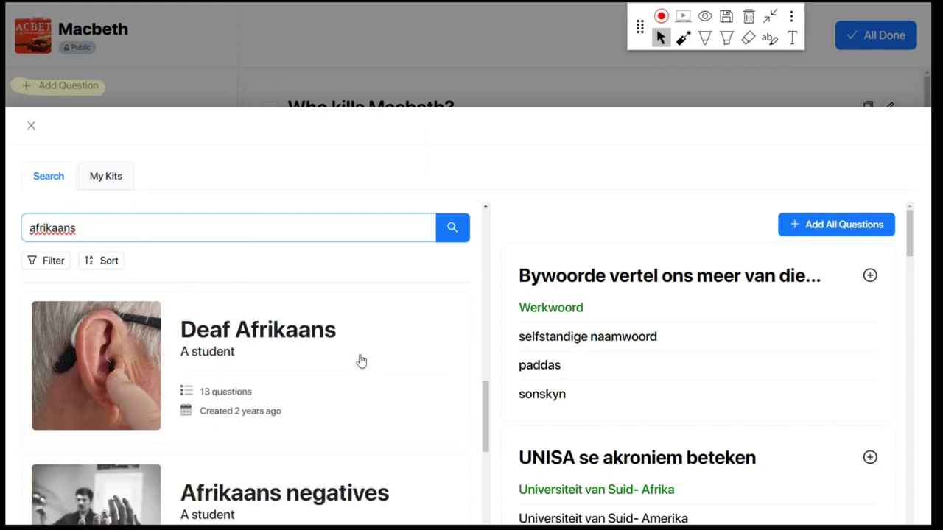
scroll(371, 379, "down", 2)
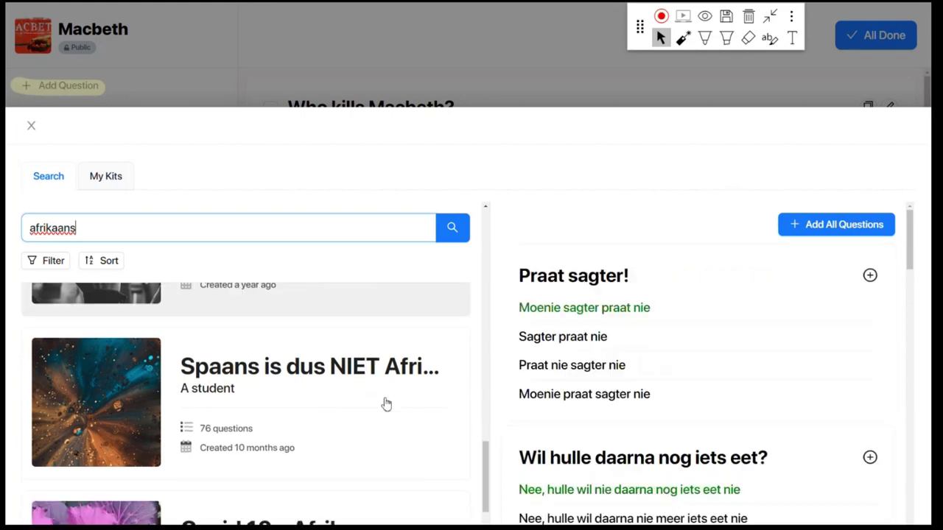
scroll(385, 401, "up", 2)
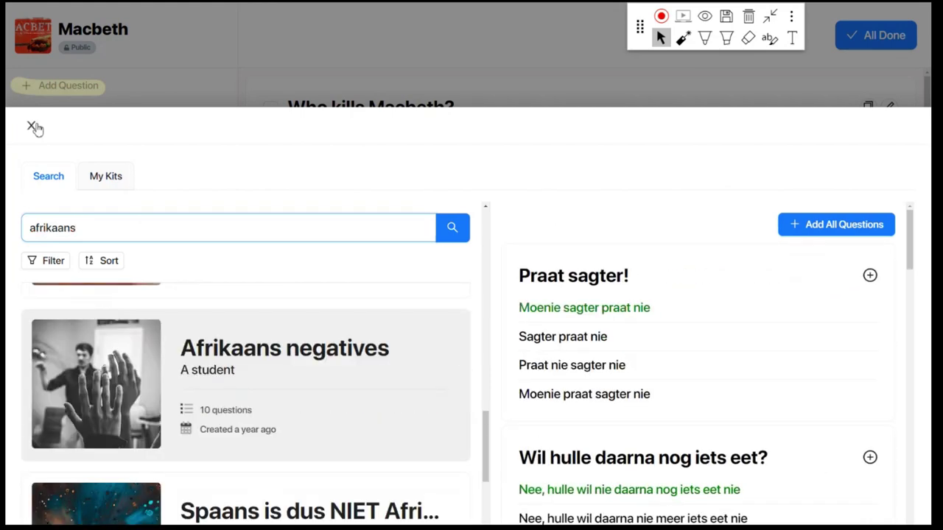
left_click(33, 127)
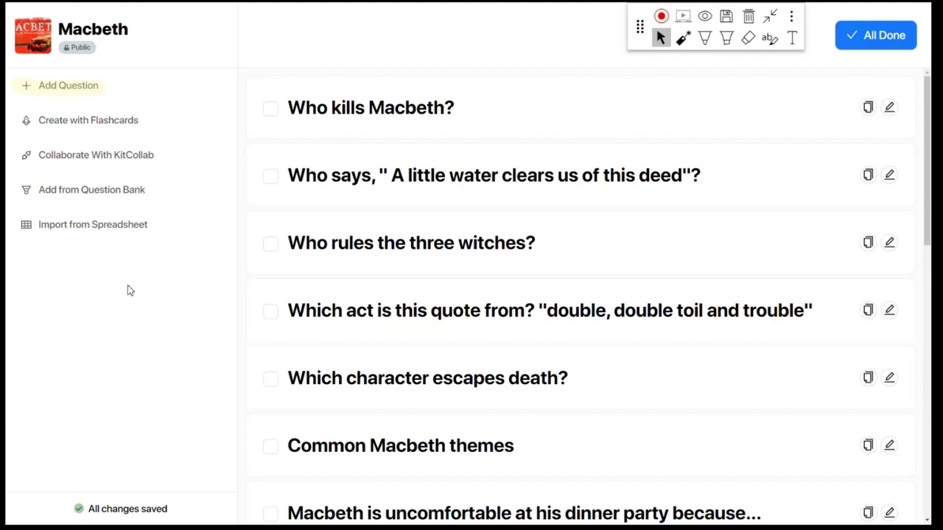
Finish the Macbeth kit with All Done, returning to the Kits dashboard with Macbeth on top
left_click(860, 42)
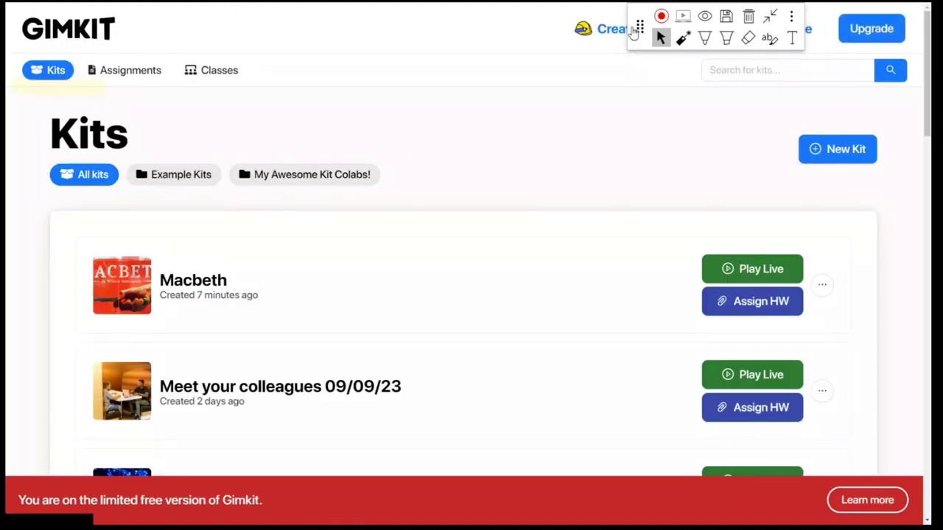
Draw an on-screen annotation outlining the ways to launch the Macbeth kit
left_click_drag(642, 28, 287, 40)
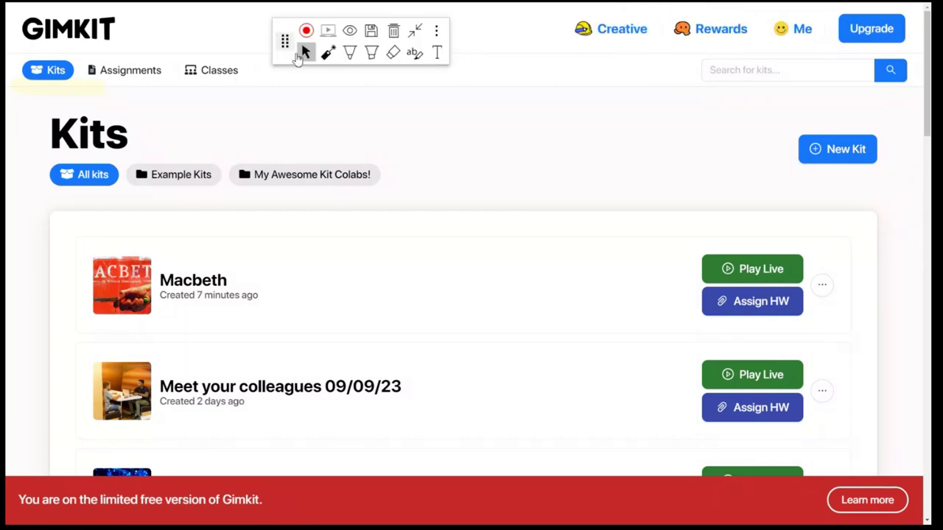
scroll(582, 201, "down", 2)
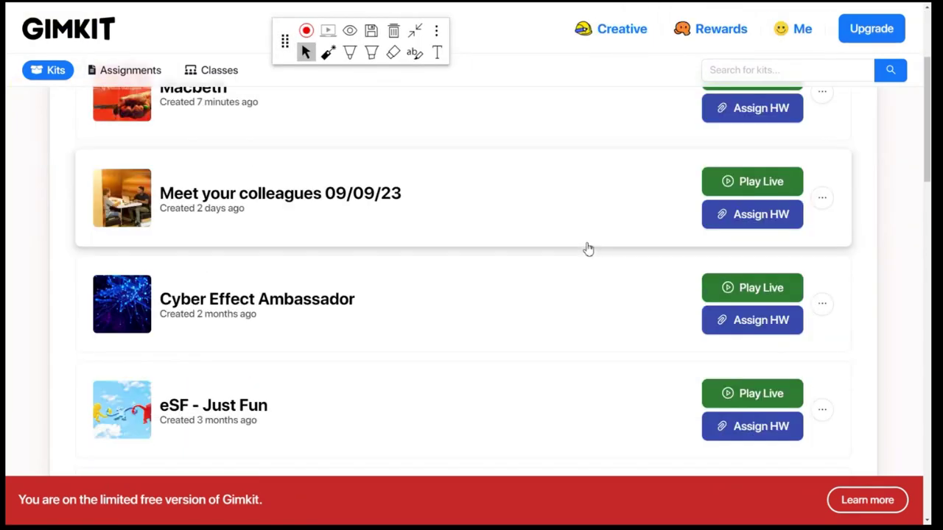
scroll(586, 249, "up", 2)
left_click(349, 53)
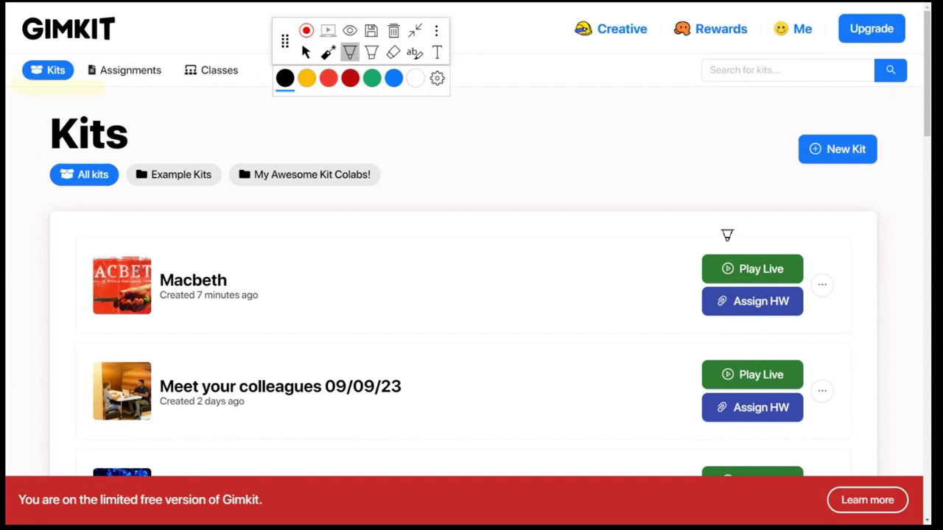
mouse_move(677, 236)
left_mouse_down()
mouse_move(730, 335)
mouse_move(668, 338)
mouse_move(673, 237)
left_mouse_up()
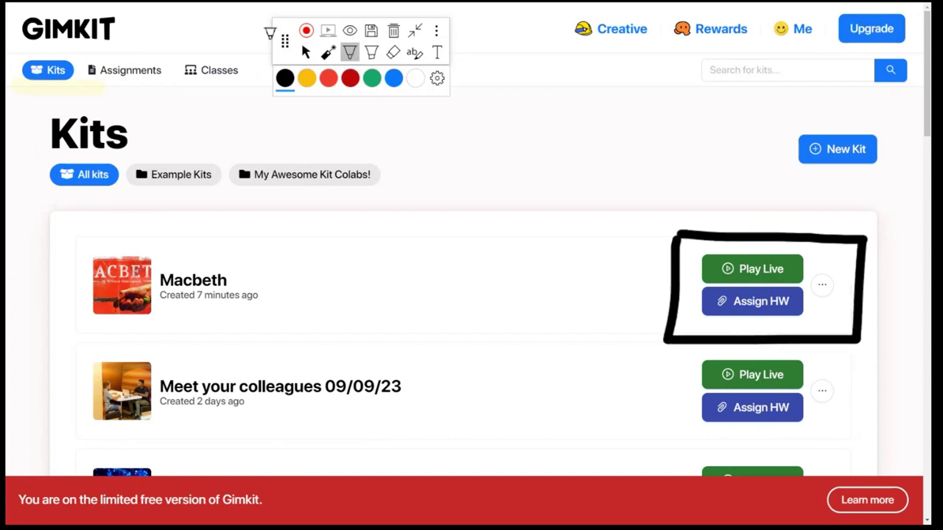
left_click(306, 52)
Inspect the actions menus for the Macbeth and general knowledge kits
left_click(822, 286)
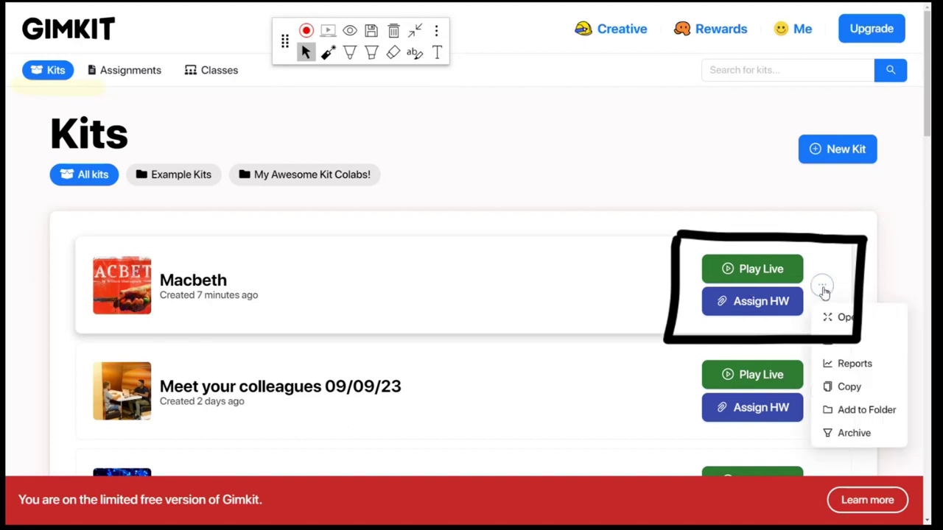
left_click(414, 30)
left_click(823, 289)
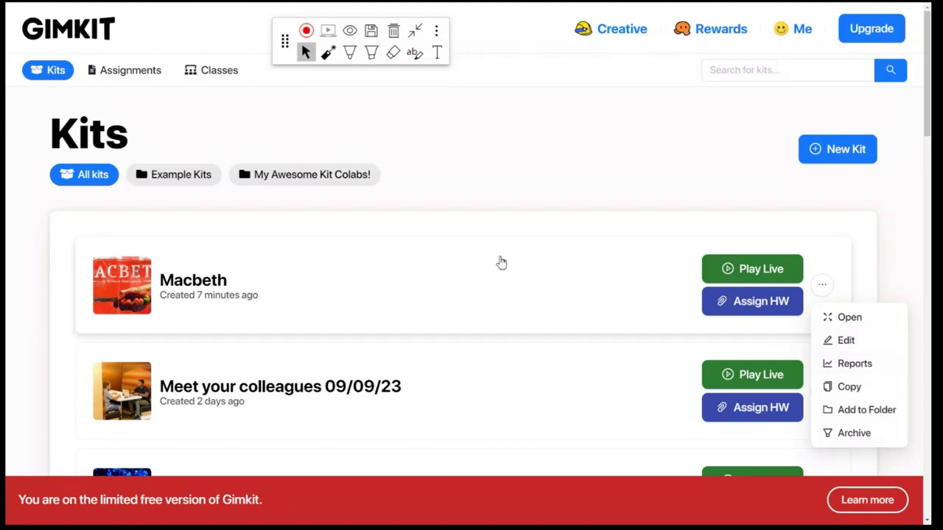
left_click(541, 221)
scroll(913, 297, "down", 3)
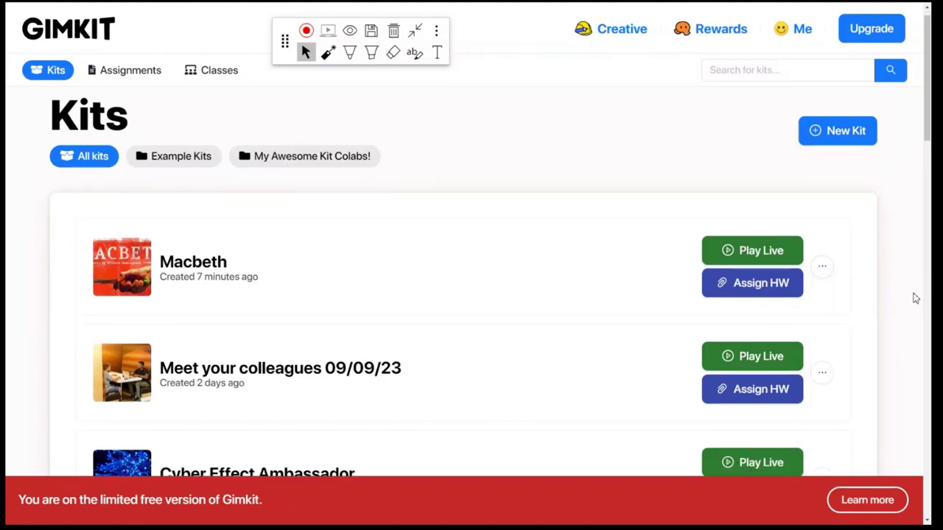
scroll(903, 313, "down", 5)
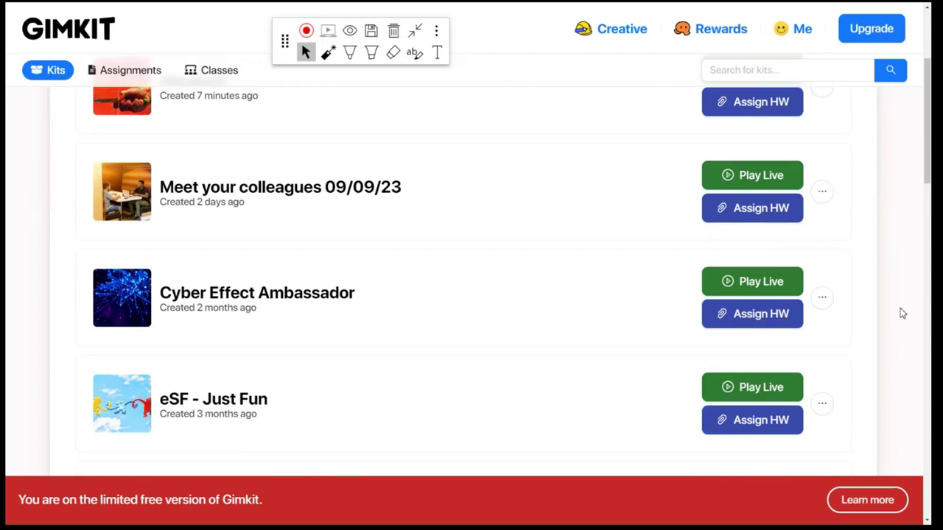
scroll(902, 313, "down", 7)
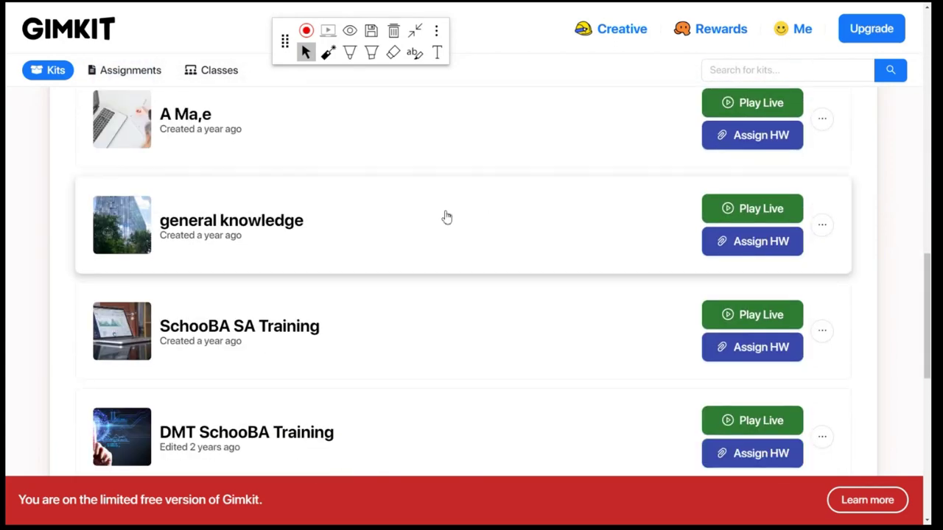
left_click(822, 225)
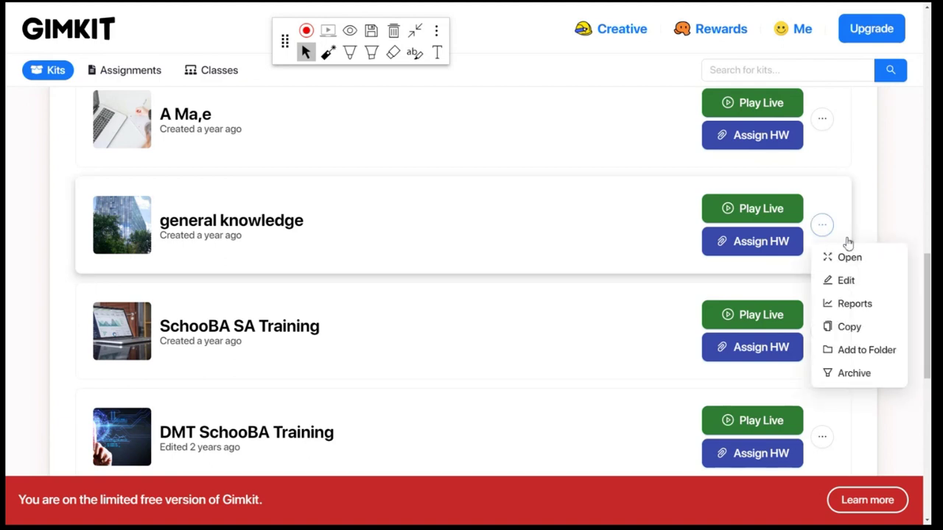
left_click(879, 211)
Open the reports for the Meet your colleagues 09/09/23 kit from its actions menu
scroll(879, 211, "down", 3)
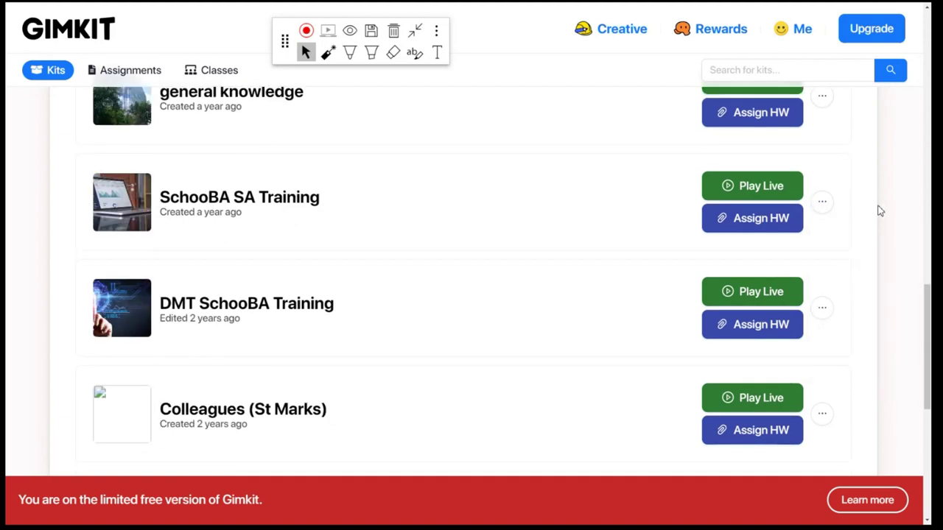
scroll(878, 212, "up", 10)
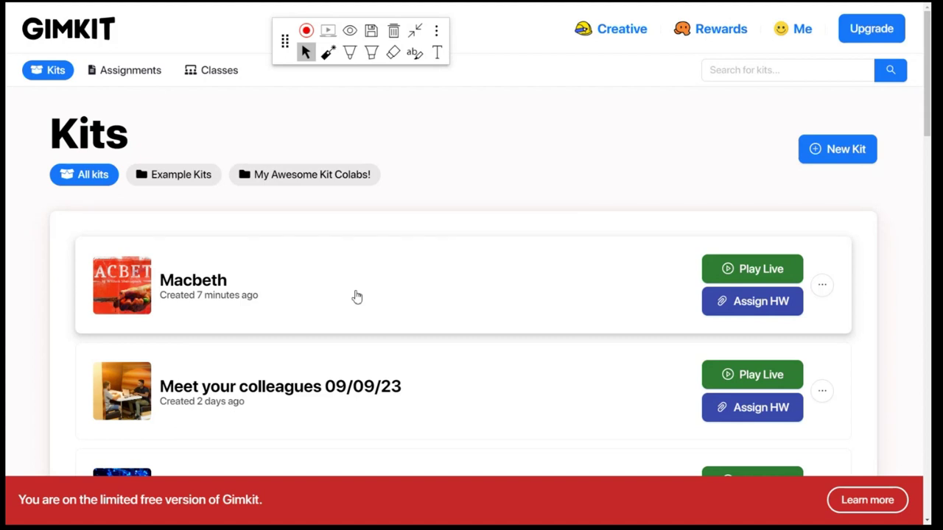
scroll(358, 293, "down", 2)
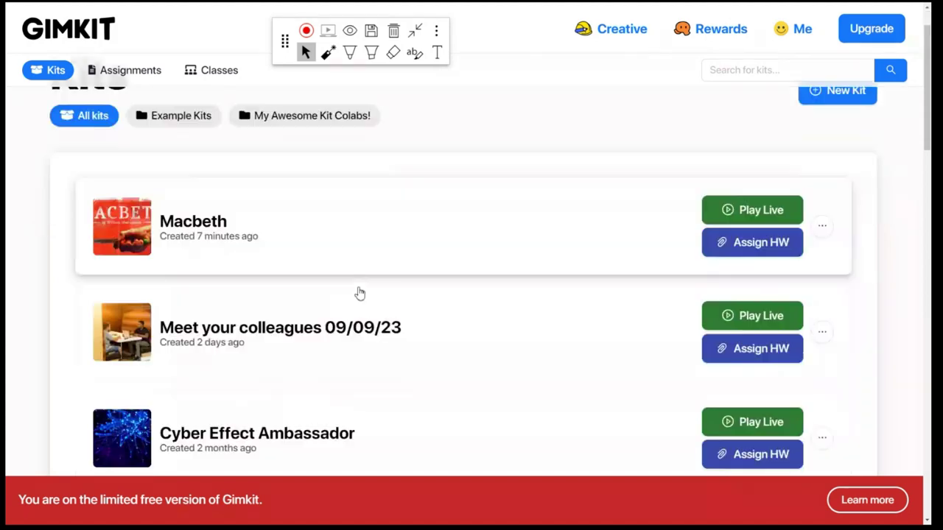
left_click(822, 247)
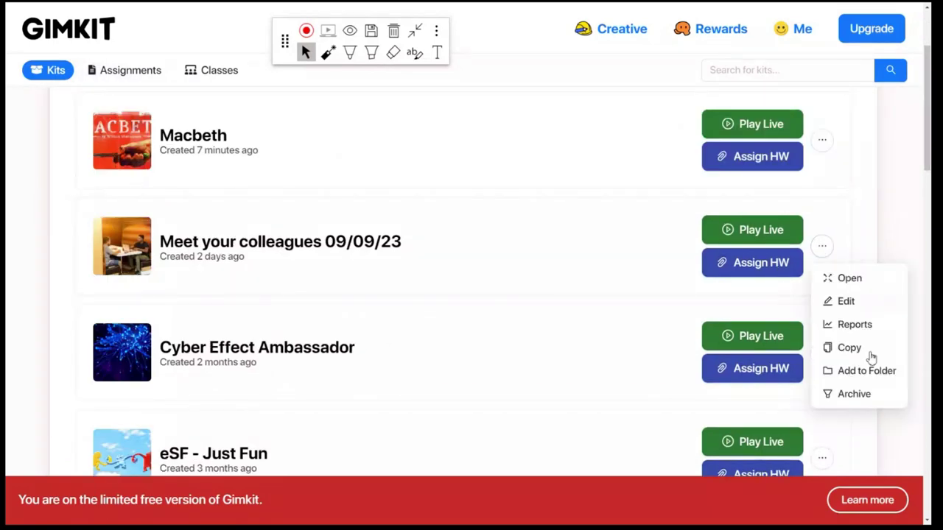
left_click(852, 324)
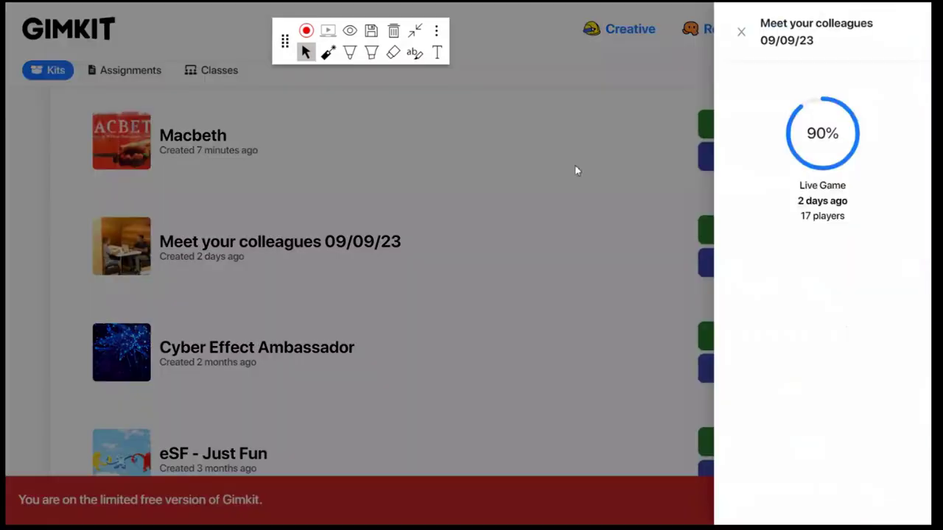
Open the full report of the 90% live game and zoom the page out
left_click(828, 157)
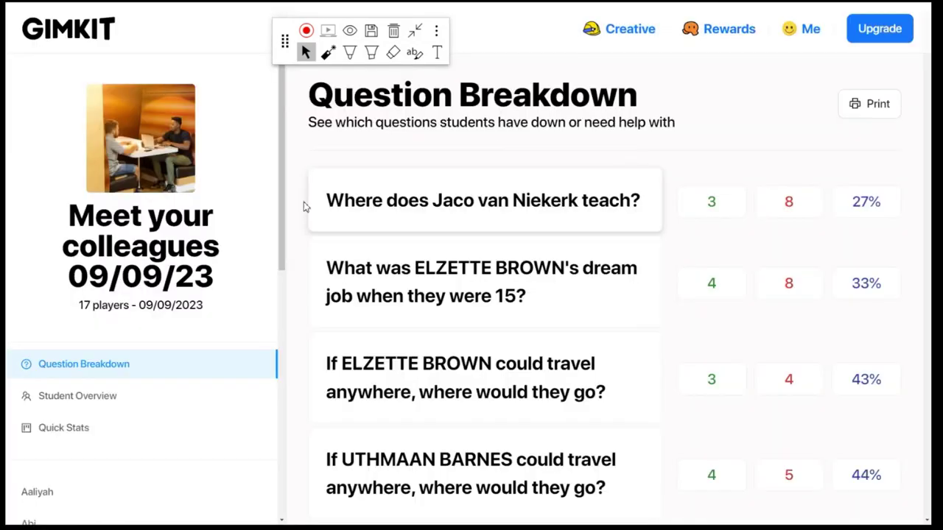
scroll(719, 268, "down", 1)
scroll(720, 268, "up", 1)
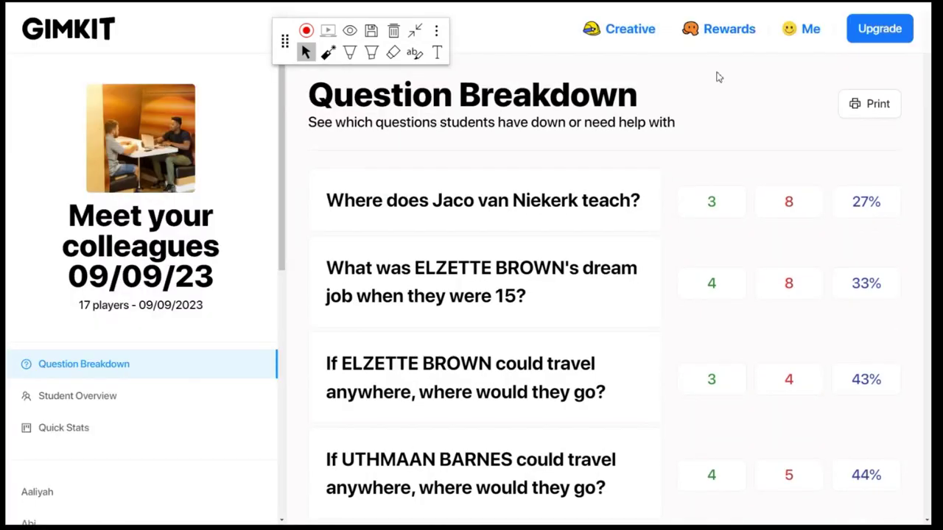
key("ctrl+minus")
key("ctrl+minus")
key("ctrl+minus")
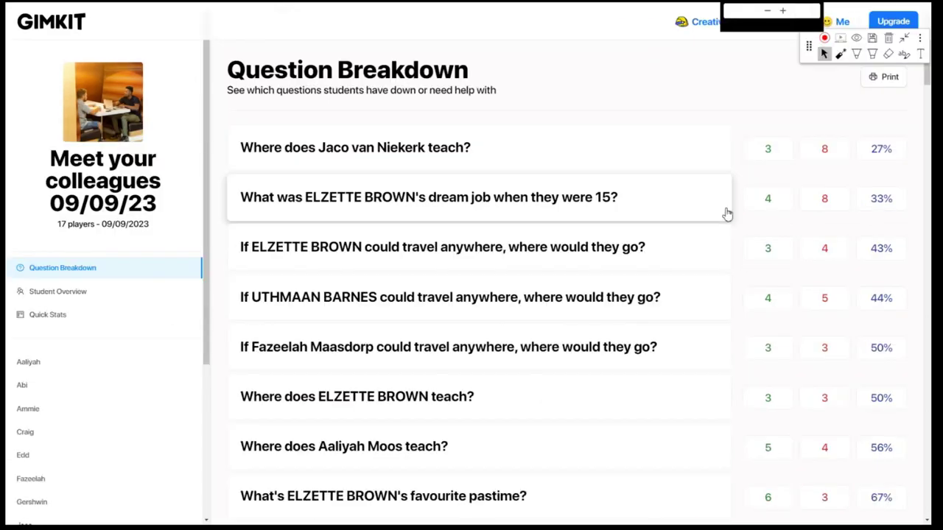
Review the per-student results and the overall game statistics
left_click(68, 293)
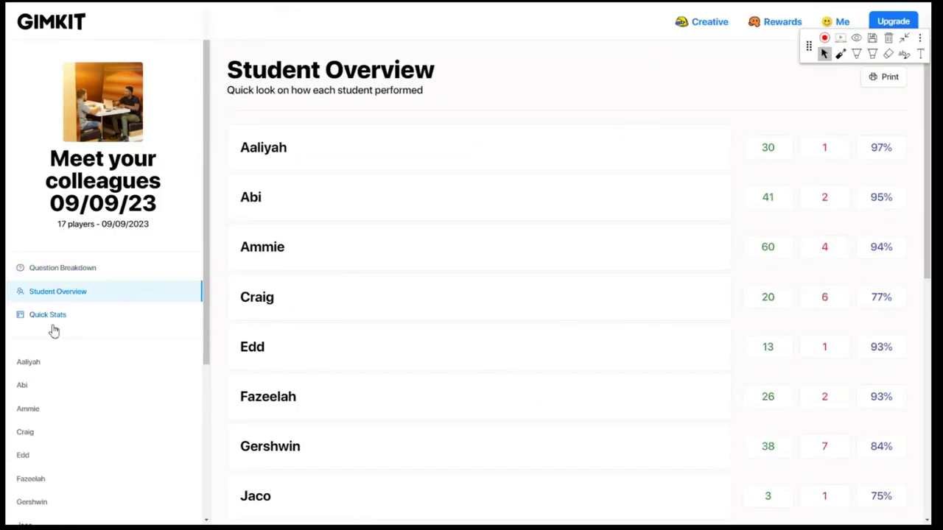
left_click(44, 326)
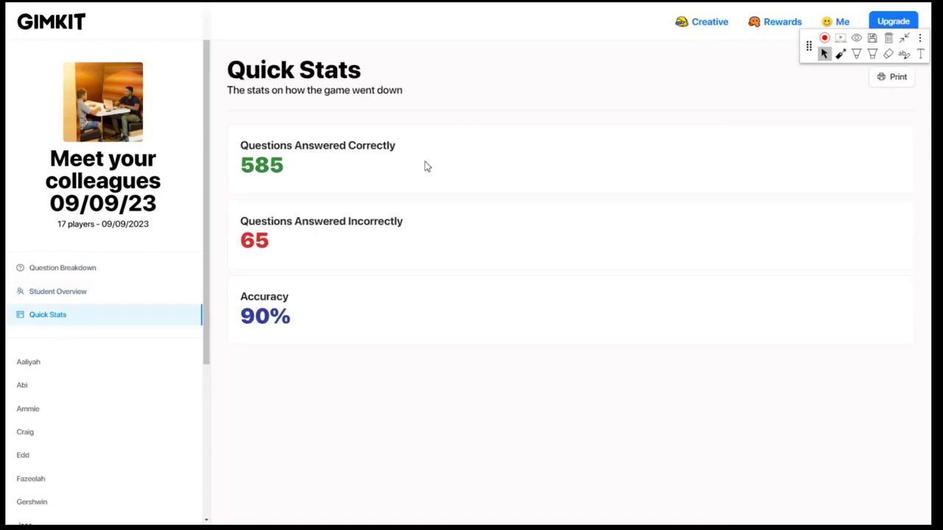
scroll(54, 364, "down", 3)
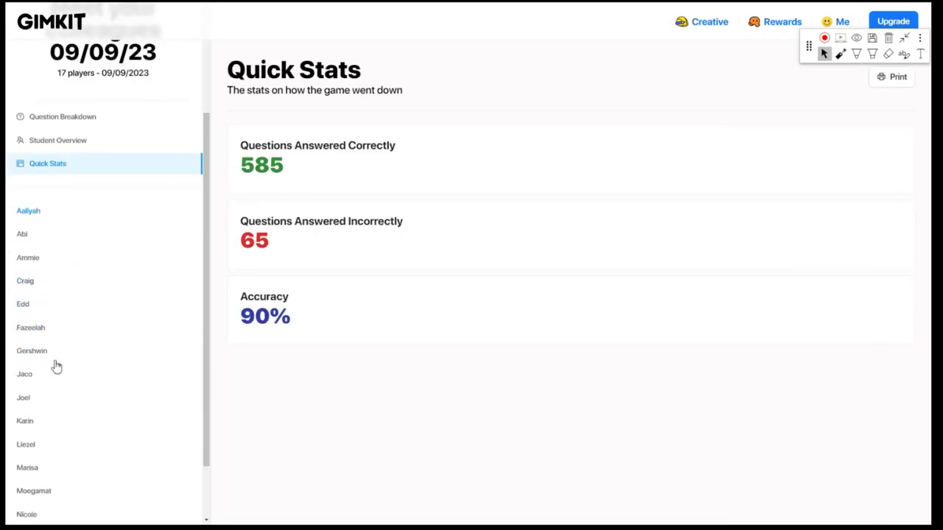
scroll(86, 292, "up", 1)
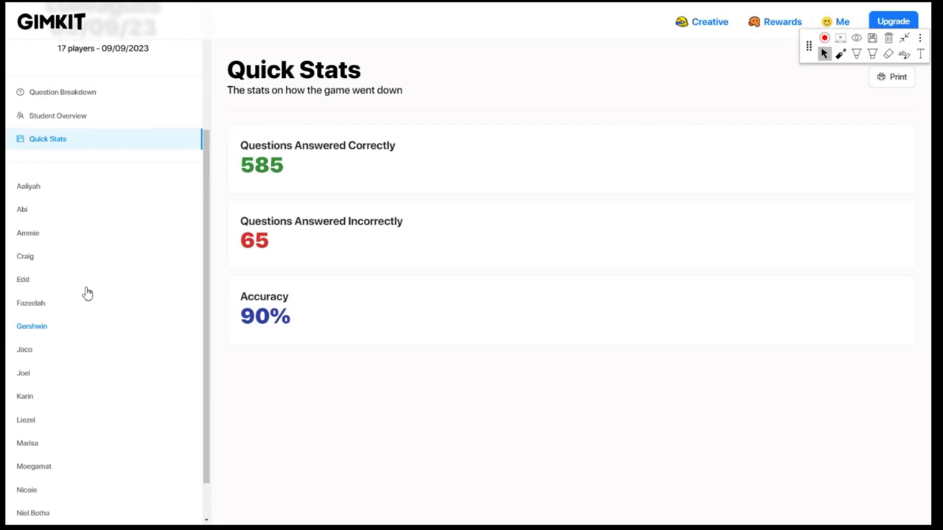
scroll(95, 289, "down", 1)
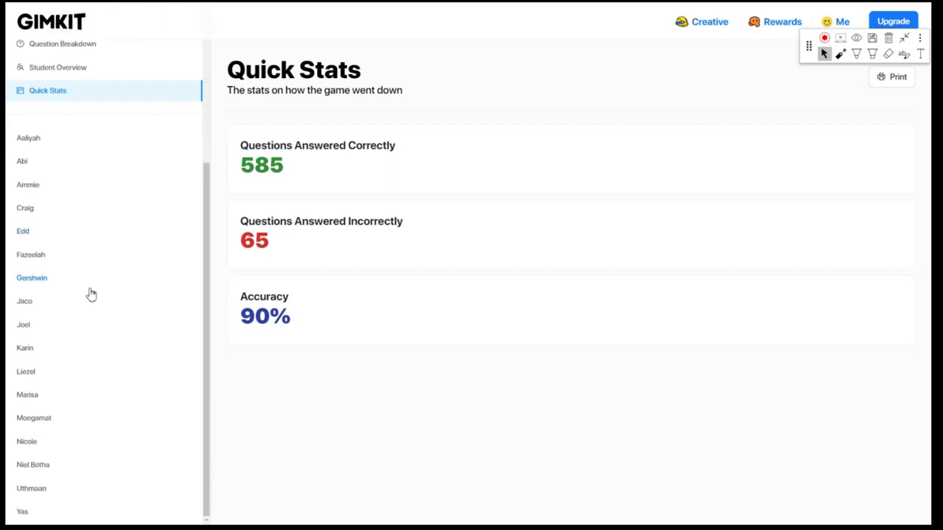
scroll(146, 233, "up", 3)
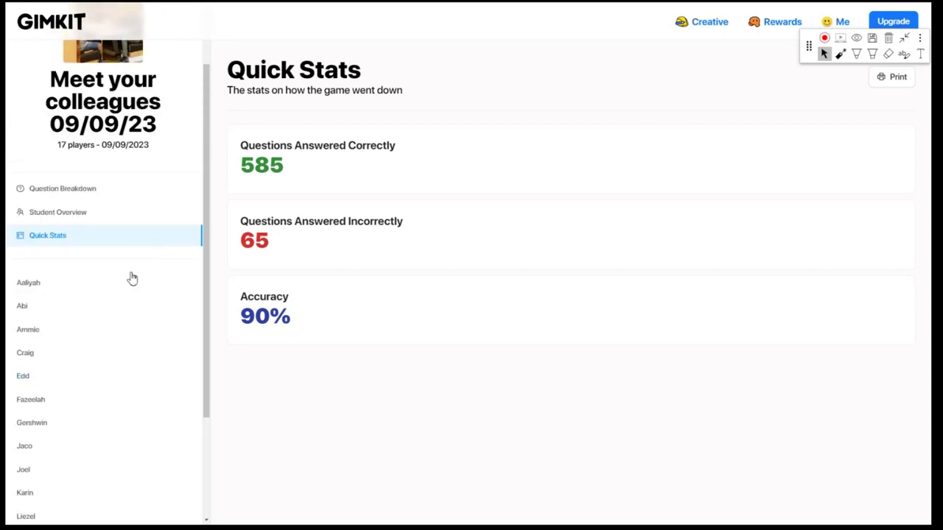
scroll(114, 272, "up", 2)
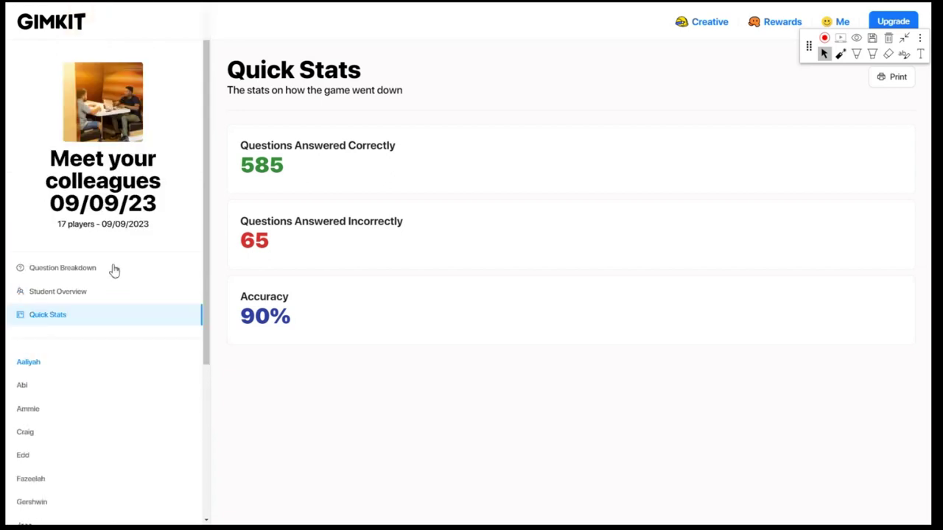
left_click_drag(809, 46, 809, 20)
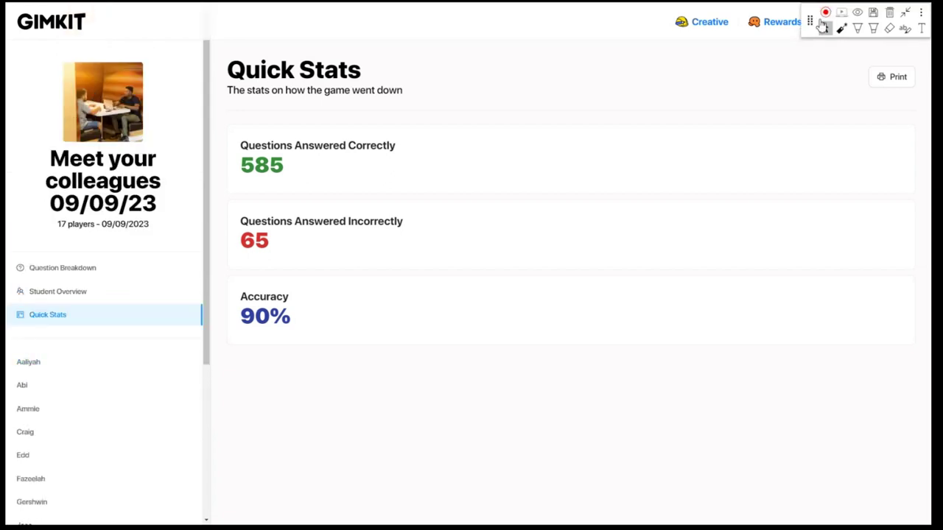
Recheck per-student results, then show the per-question breakdown and leave full screen
left_click(59, 298)
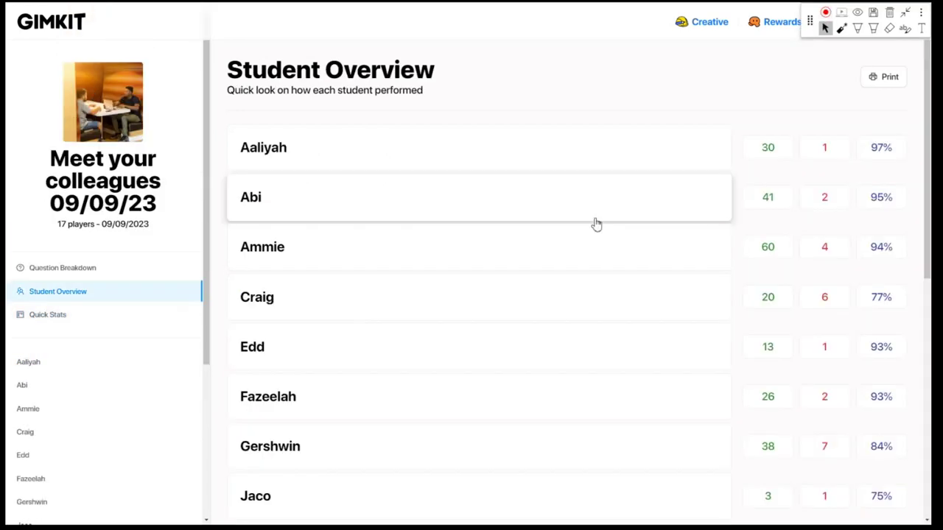
scroll(862, 272, "down", 3)
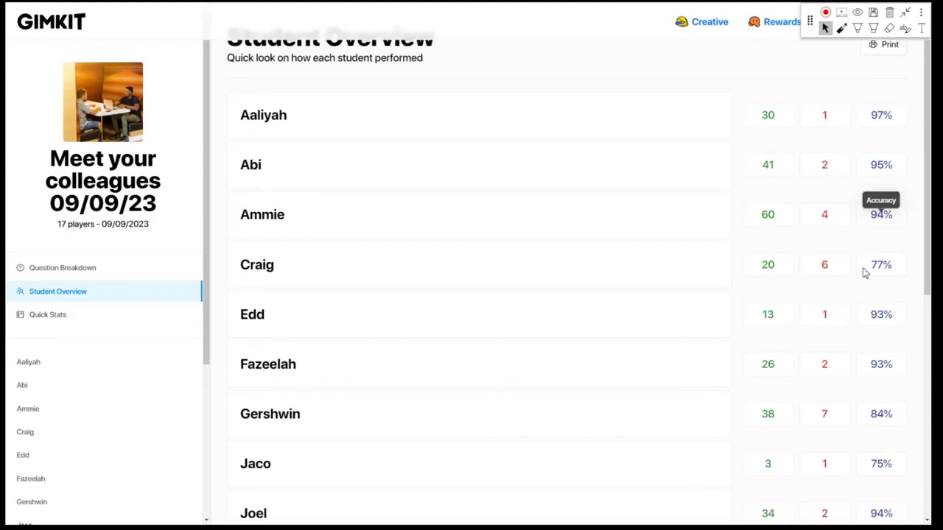
scroll(860, 279, "down", 4)
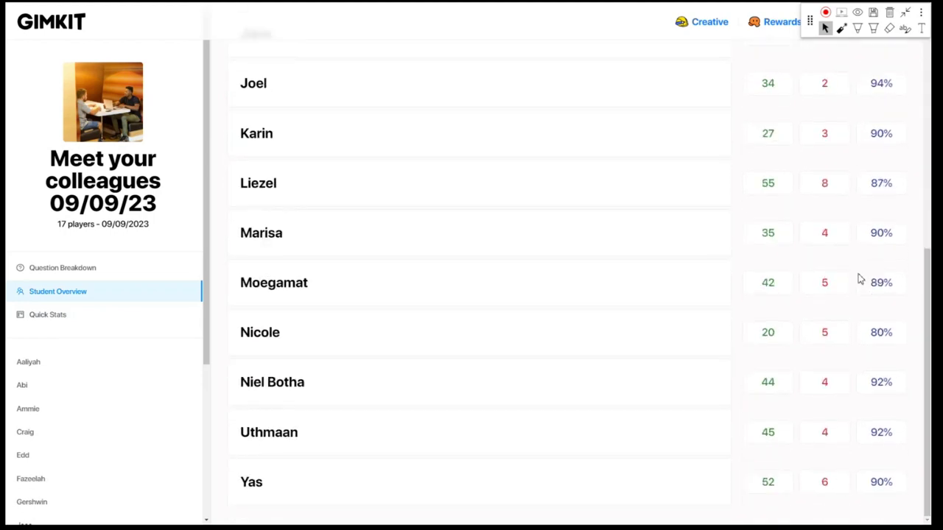
scroll(859, 276, "up", 8)
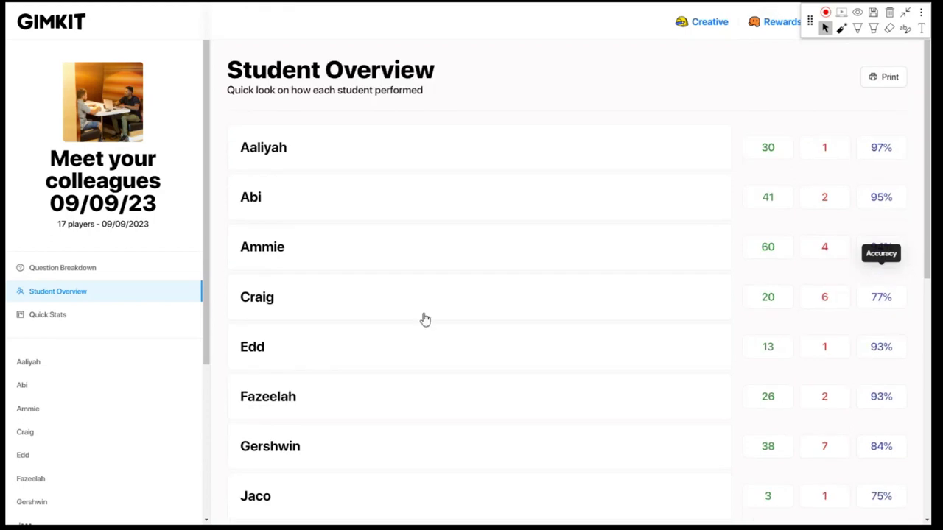
left_click(77, 270)
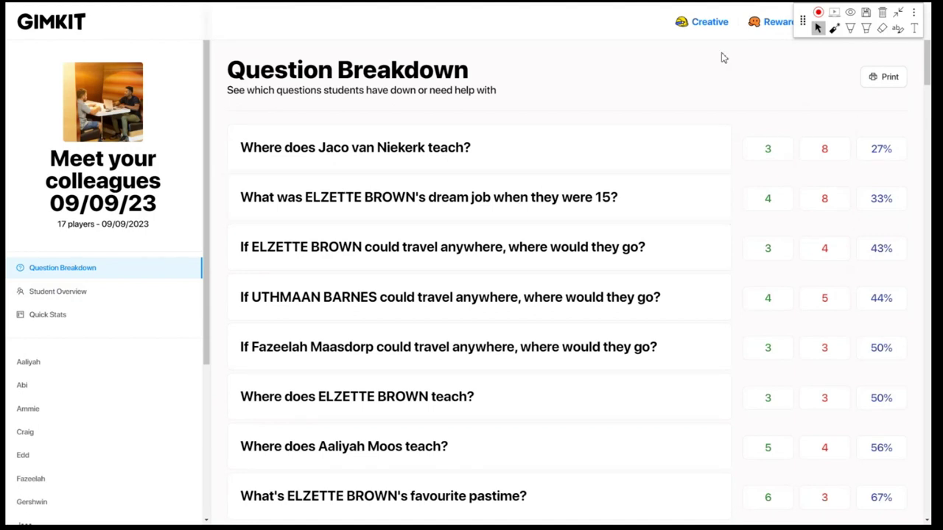
left_click_drag(802, 26, 803, 137)
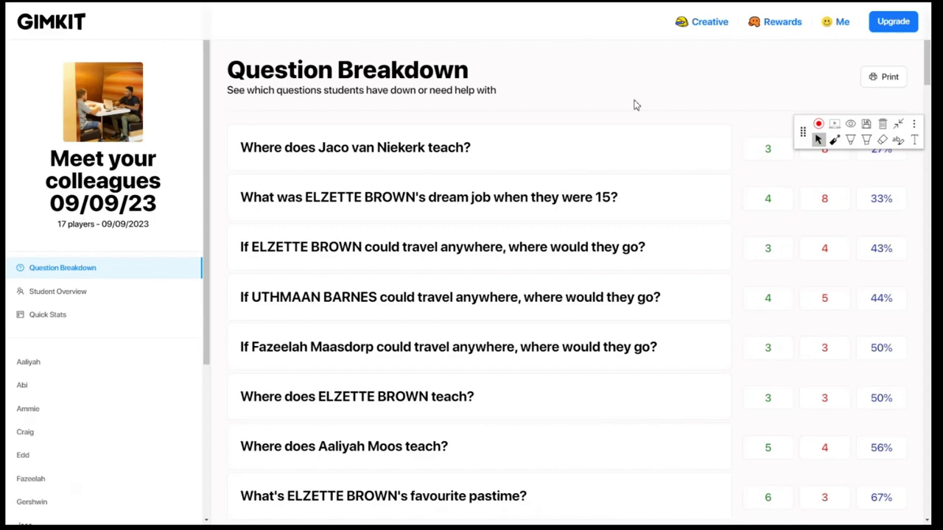
key("F11")
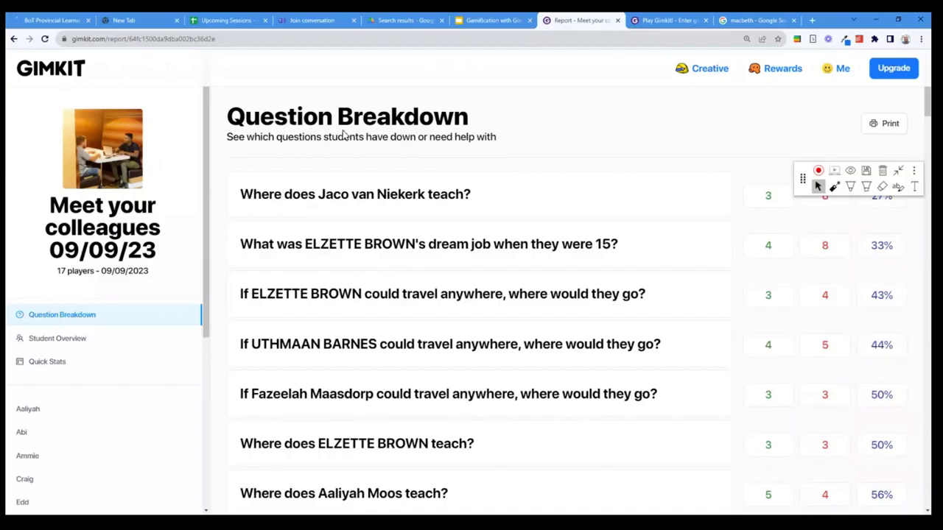
Return to the Kits list, try assigning Macbeth as homework, and dismiss the Pro upgrade prompt
left_click(14, 39)
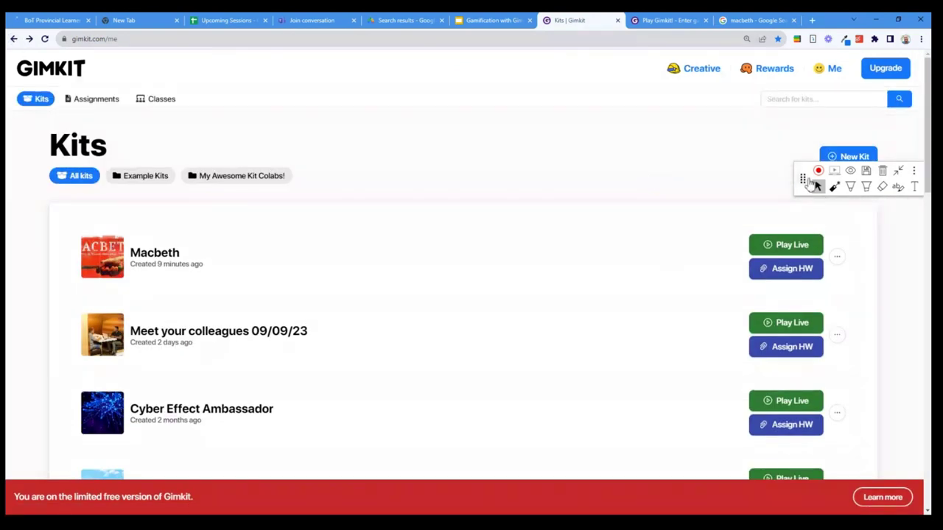
left_click_drag(803, 183, 803, 71)
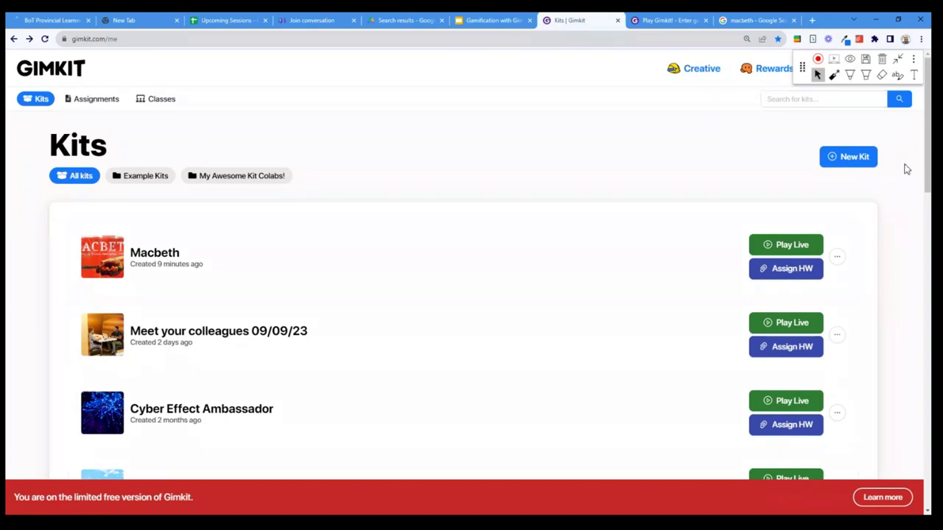
key("F11")
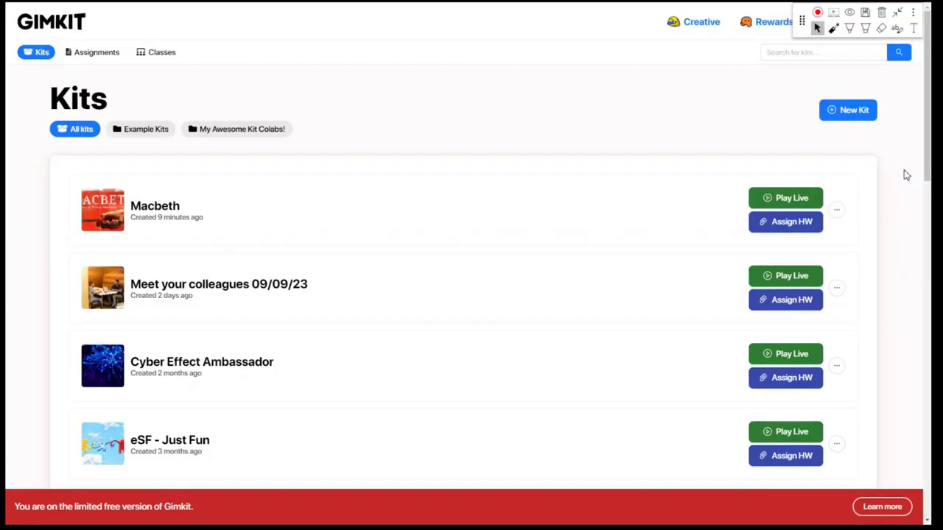
left_click(795, 222)
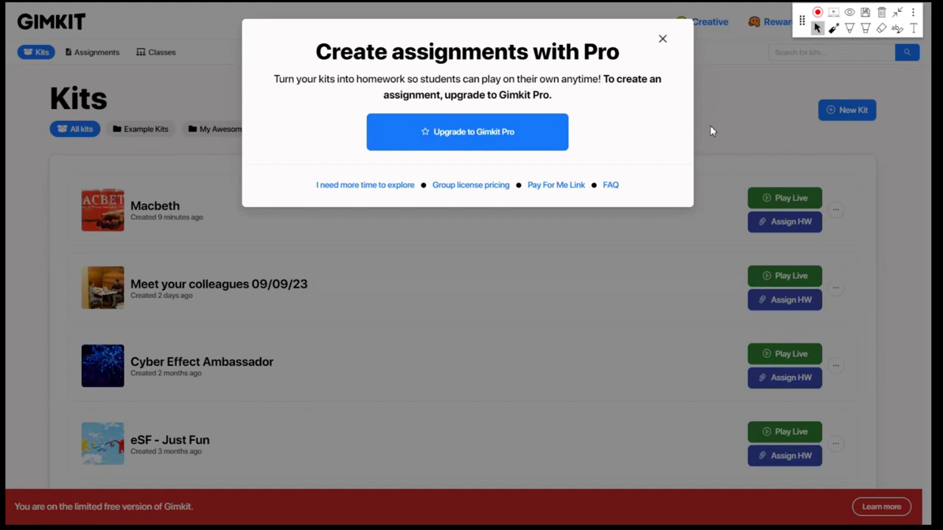
left_click(662, 41)
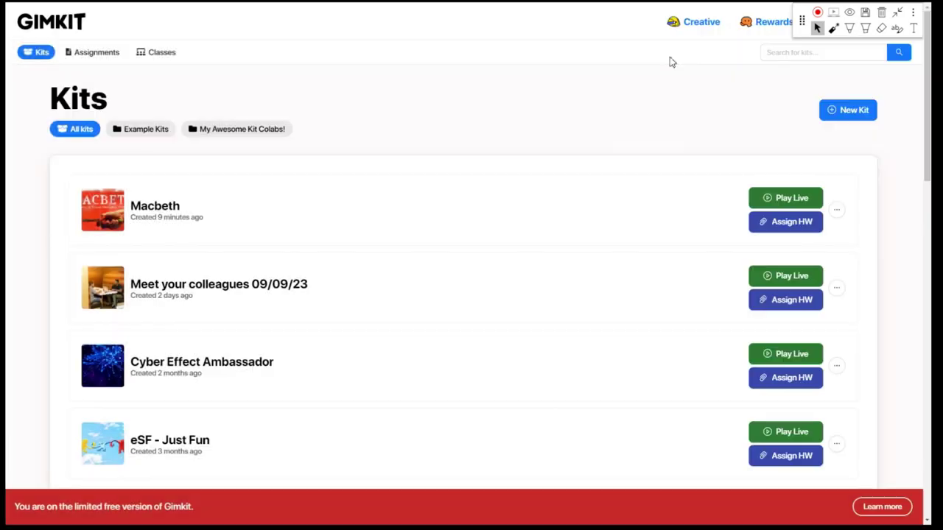
Launch a live game of Macbeth and page through the featured game modes
left_click(774, 197)
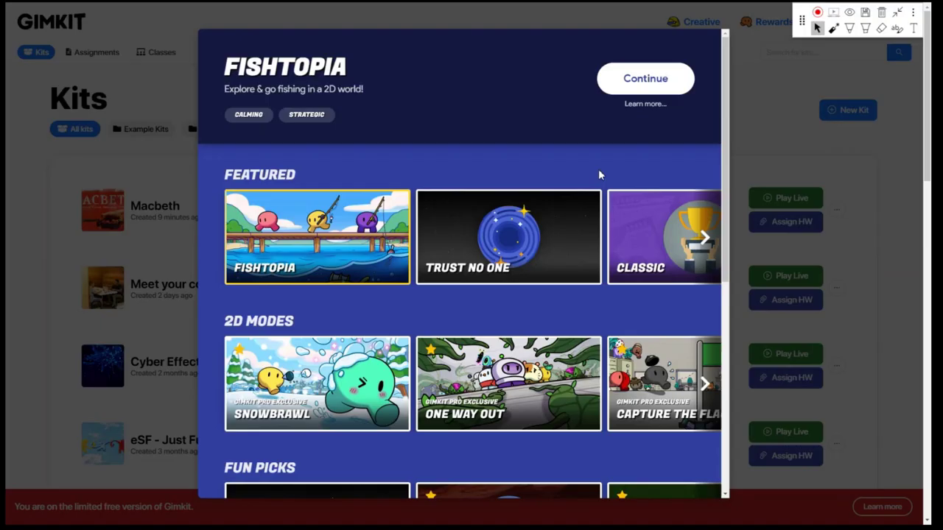
left_click(705, 237)
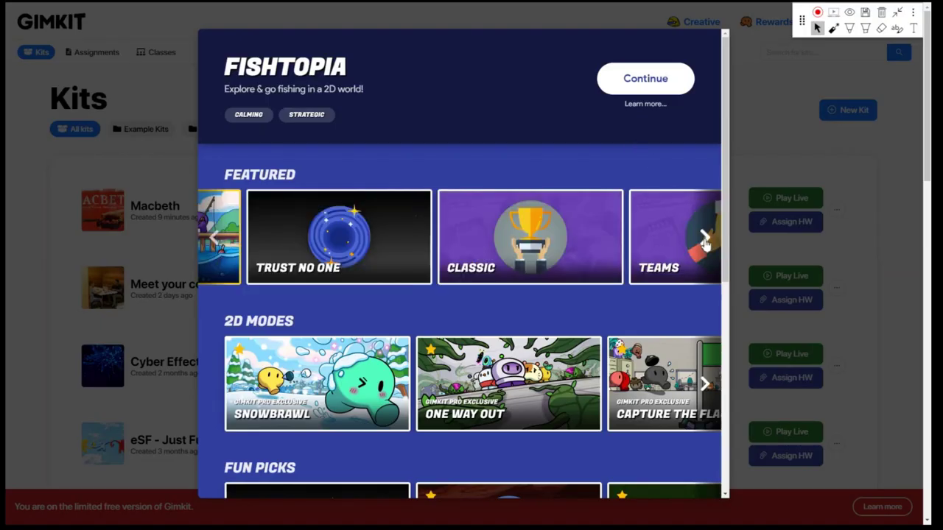
left_click(705, 237)
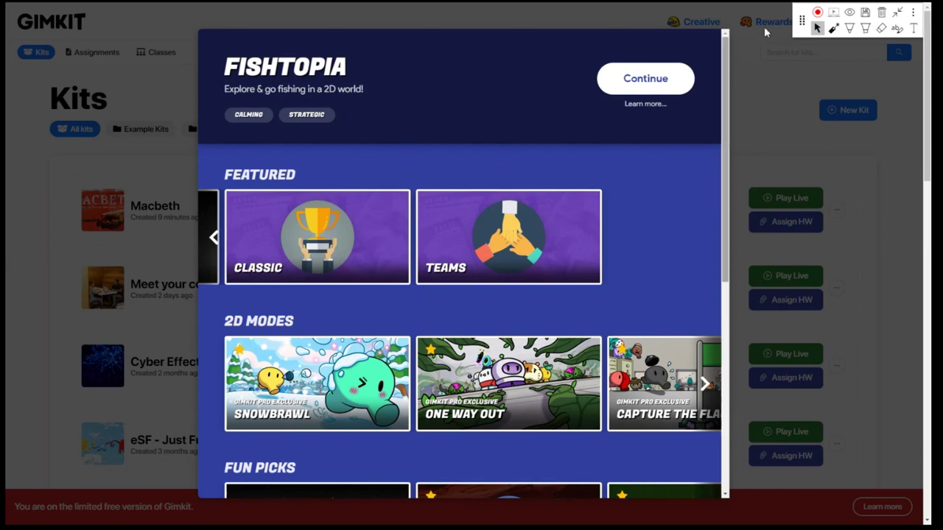
Annotate arrows marking the Classic and Teams modes, then choose Classic
left_click(849, 27)
mouse_move(353, 146)
left_mouse_down()
mouse_move(352, 200)
mouse_move(370, 160)
left_mouse_up()
left_click_drag(527, 121, 526, 217)
mouse_move(509, 182)
left_mouse_down()
mouse_move(527, 227)
mouse_move(543, 176)
left_mouse_up()
left_click(816, 27)
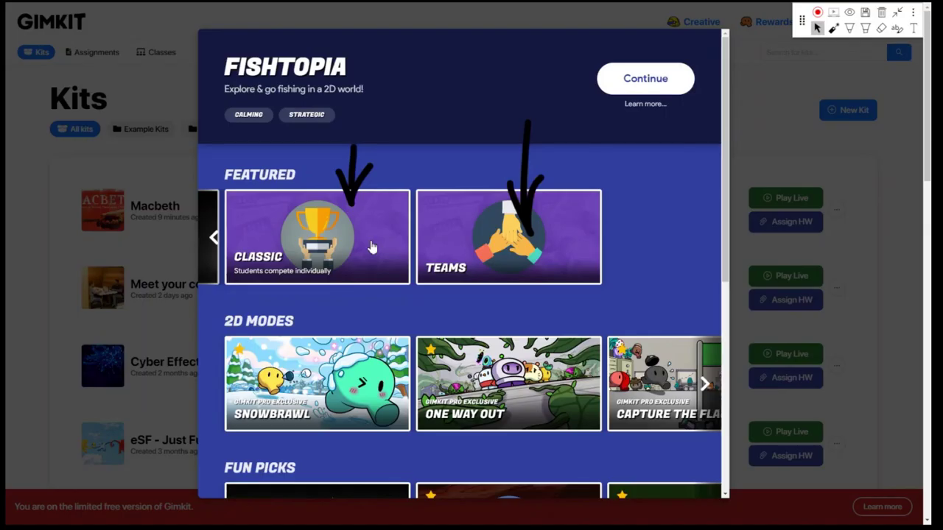
left_click(372, 248)
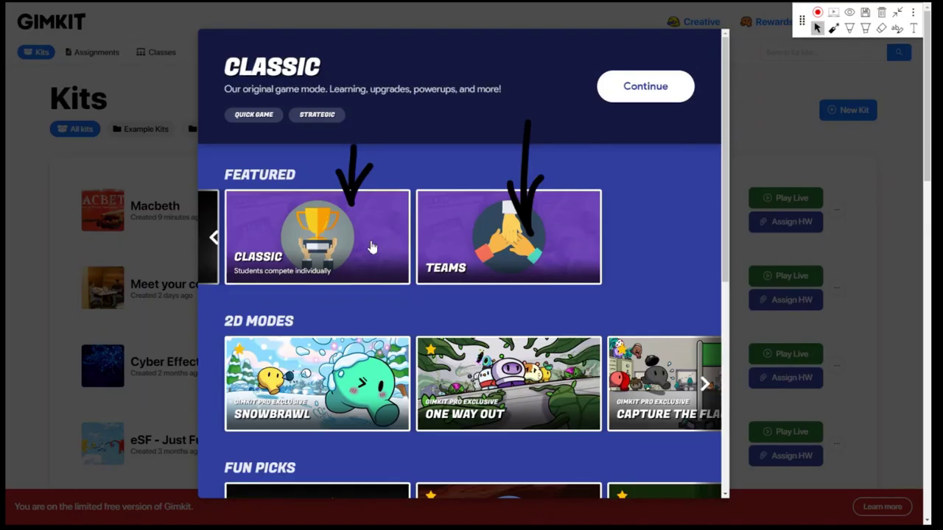
Continue to the Classic game settings and erase the drawn arrows from the screen
left_click(608, 100)
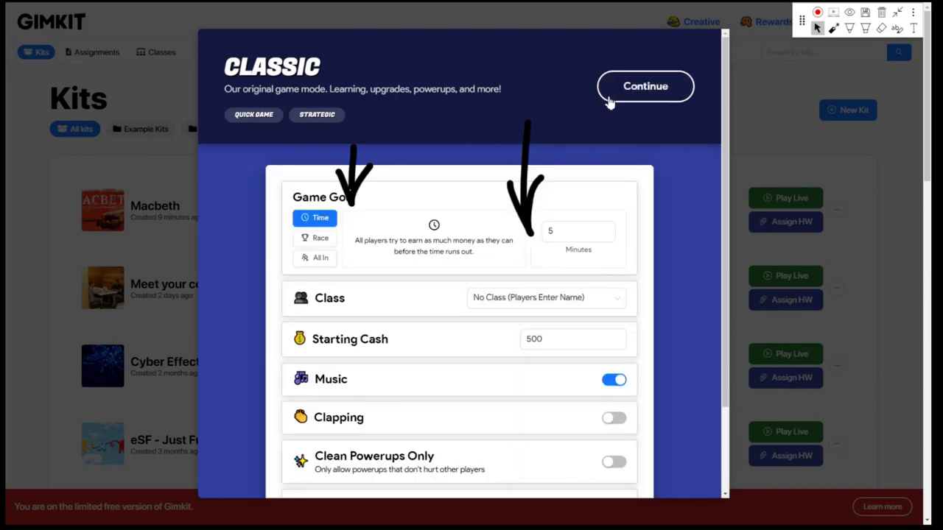
left_click(895, 15)
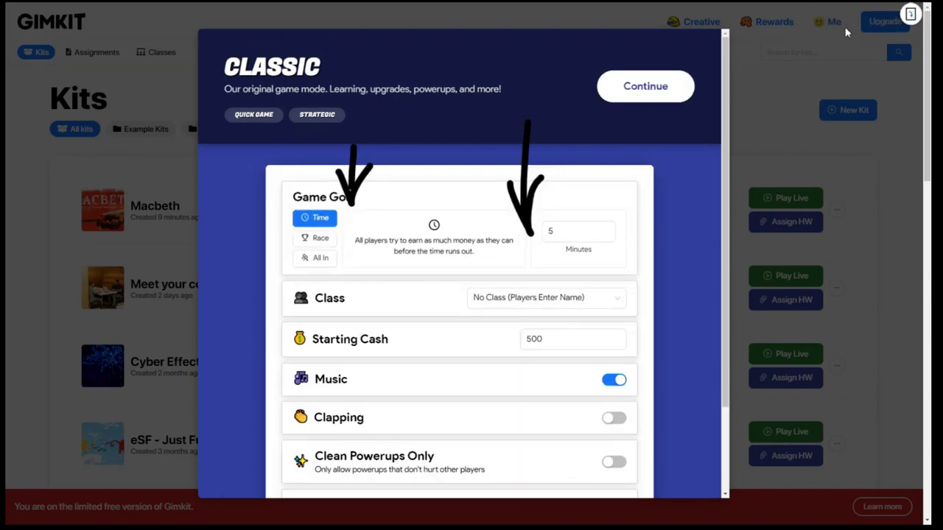
left_click(911, 15)
left_click(880, 15)
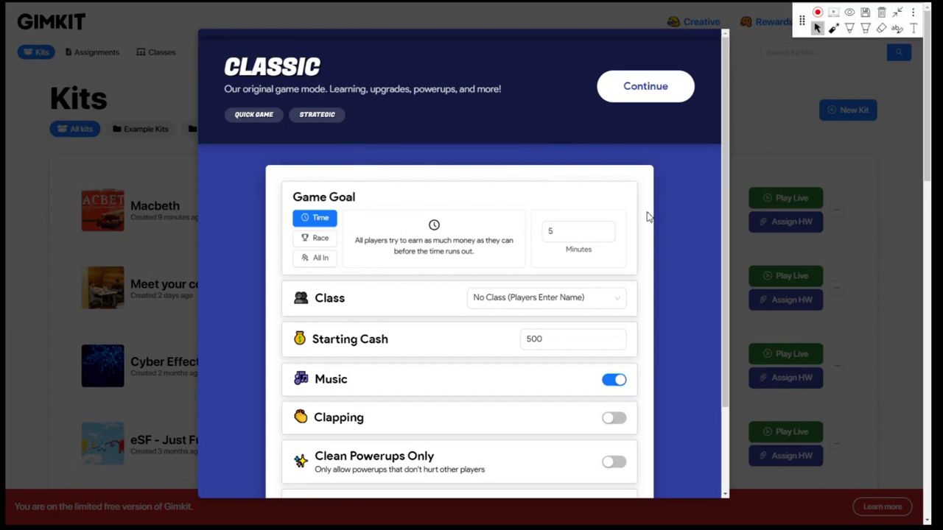
scroll(645, 217, "down", 2)
scroll(647, 216, "up", 1)
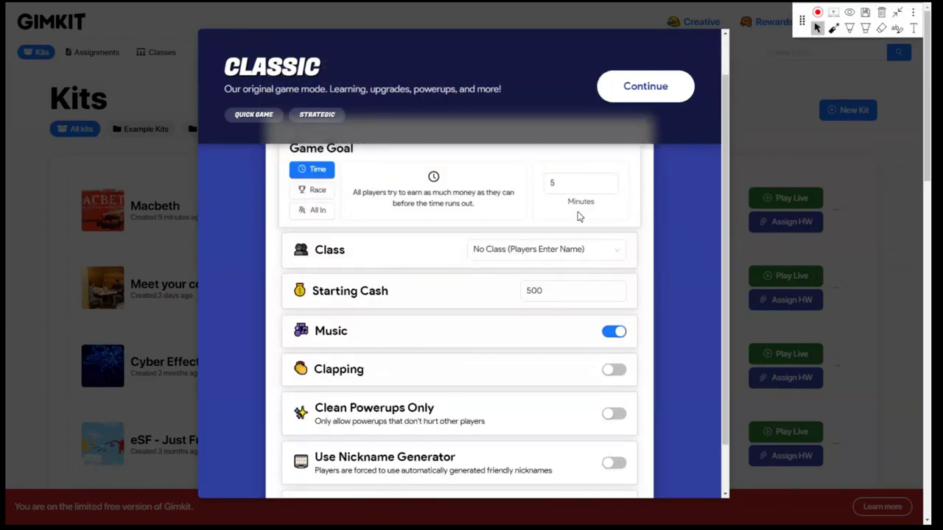
Leave the time limit and class unchanged, and change Starting Cash from 500 to 0
left_click(570, 184)
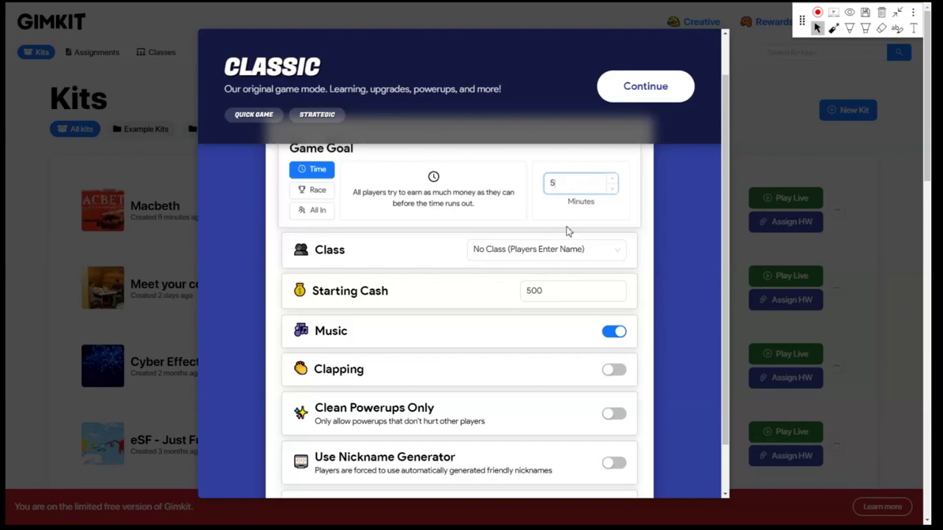
left_click(549, 251)
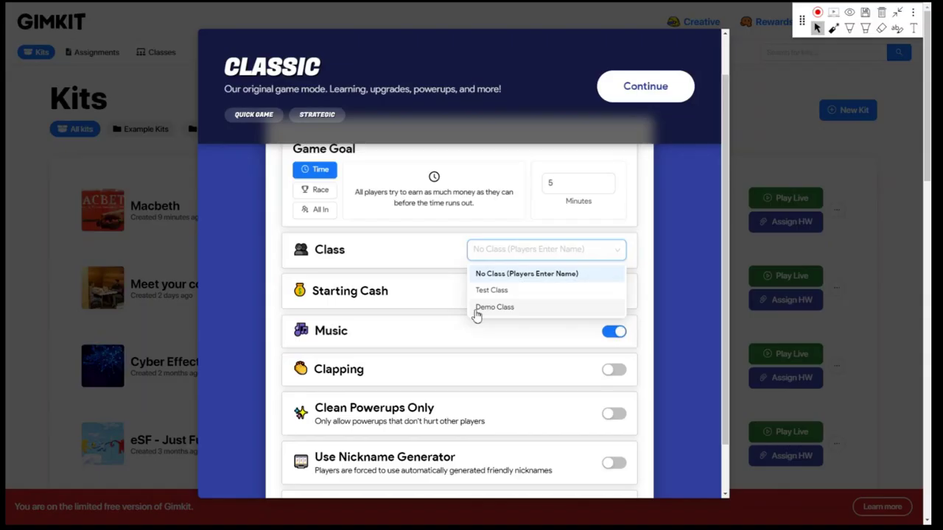
left_click(636, 248)
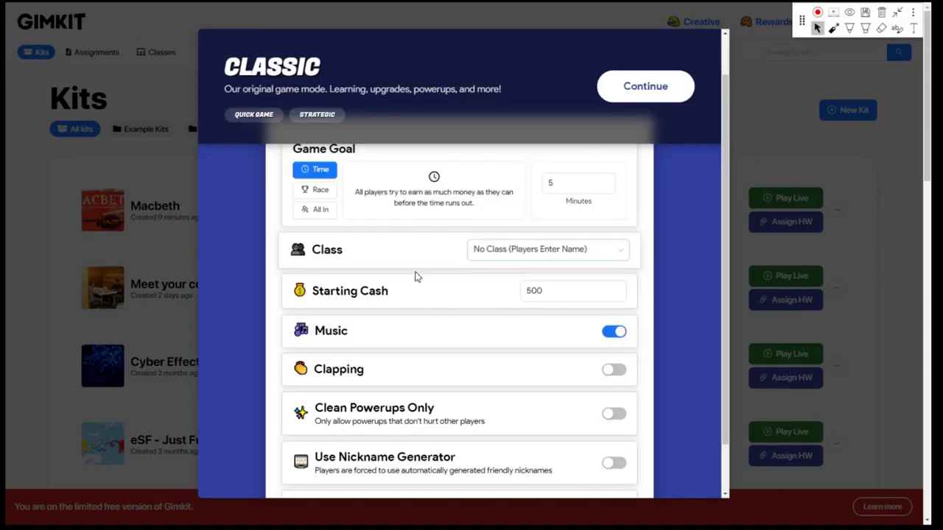
left_click(558, 286)
left_click_drag(570, 290, 513, 292)
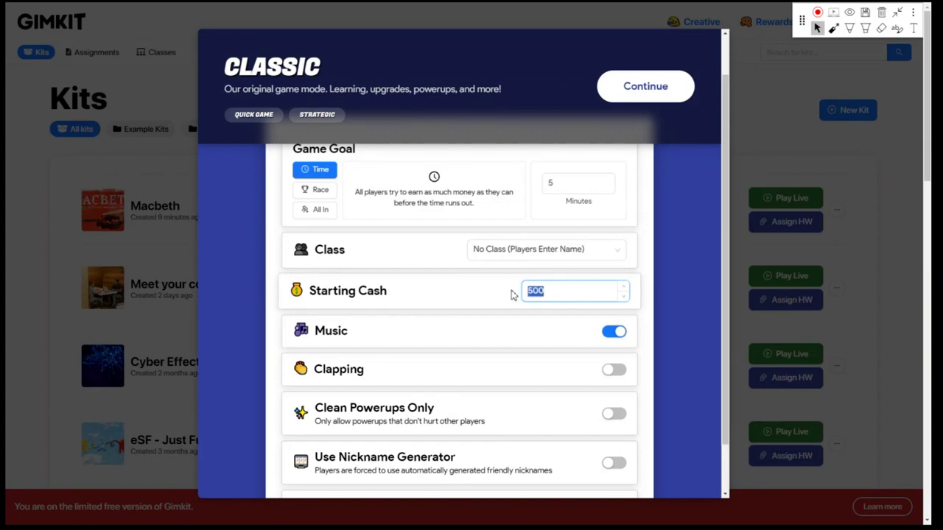
type("0")
left_click(641, 296)
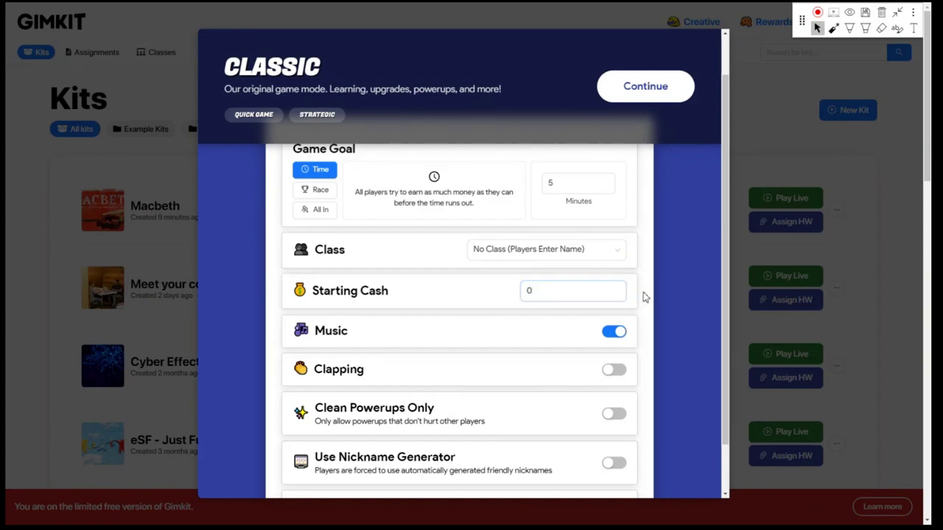
Toggle the Nickname Generator on and back off, leaving it disabled
scroll(639, 295, "down", 1)
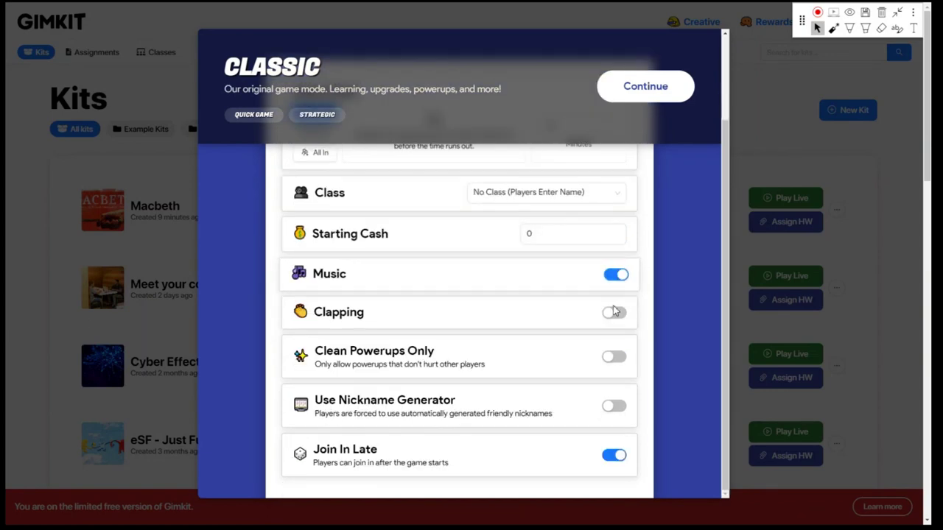
scroll(615, 313, "down", 1)
scroll(611, 331, "down", 3)
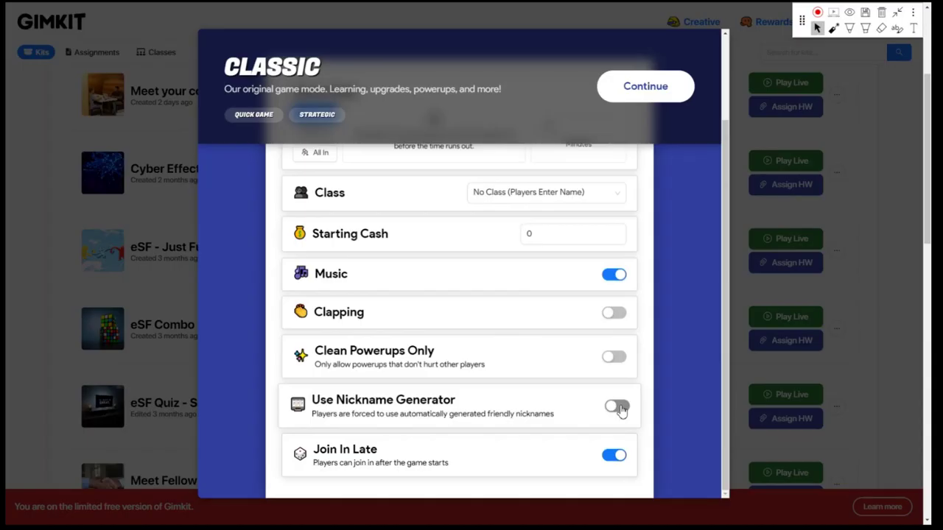
left_click(618, 408)
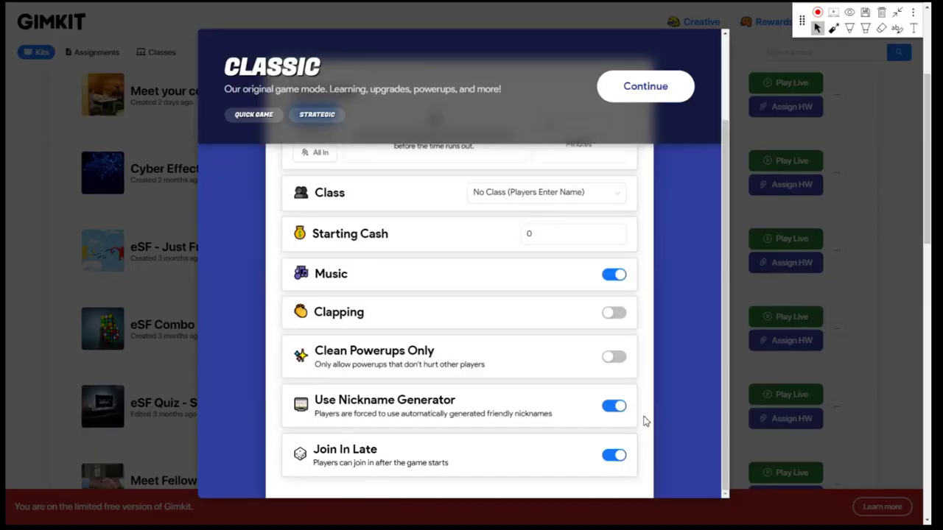
left_click(617, 407)
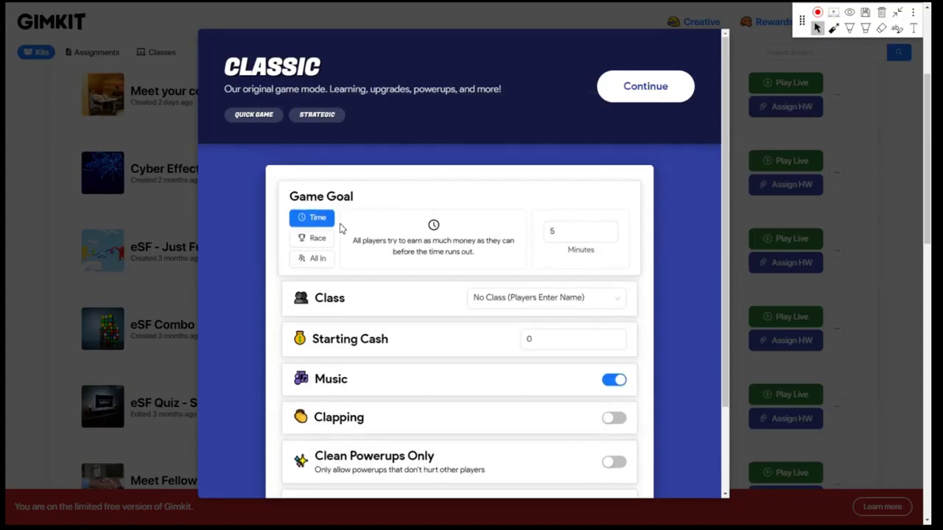
Highlight the Game Goal heading and try the Race and All In goal options
left_click(849, 28)
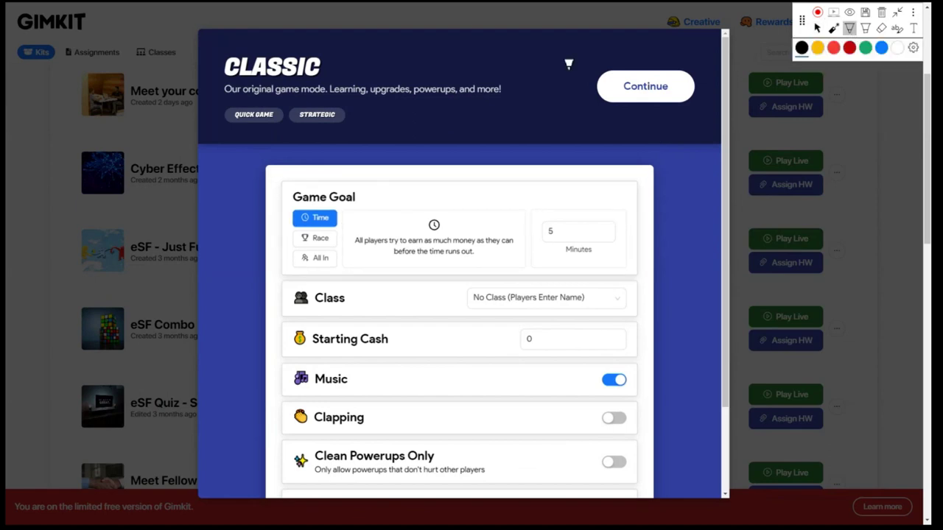
mouse_move(279, 203)
left_mouse_down()
mouse_move(357, 201)
mouse_move(311, 275)
mouse_move(279, 277)
mouse_move(274, 200)
left_mouse_up()
left_click(817, 28)
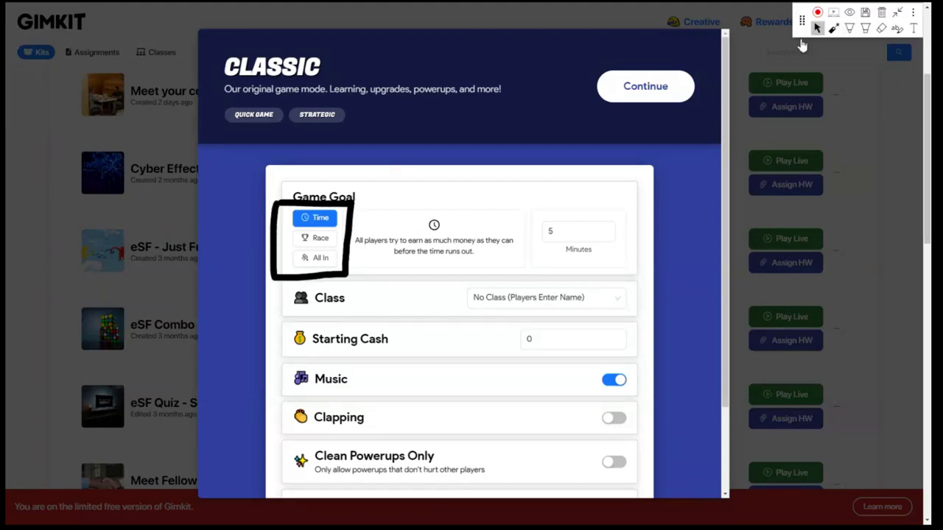
left_click(318, 239)
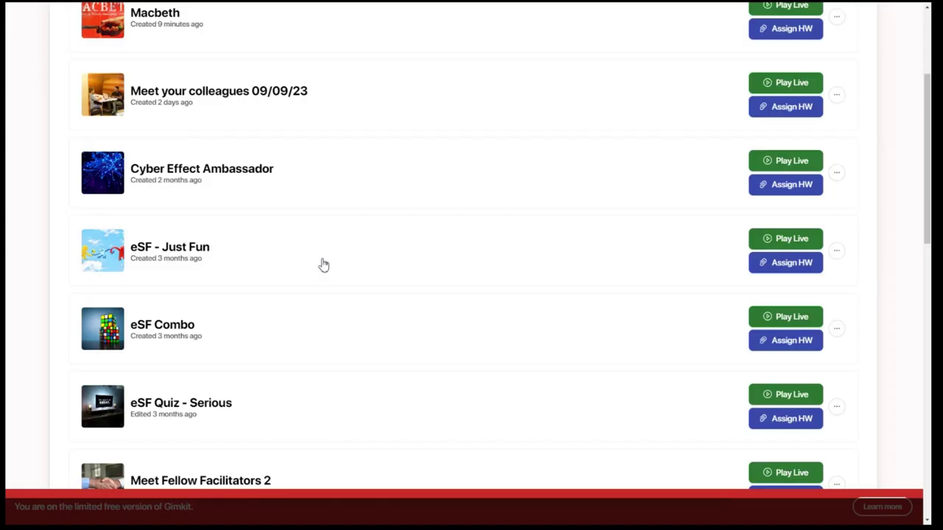
left_click(322, 261)
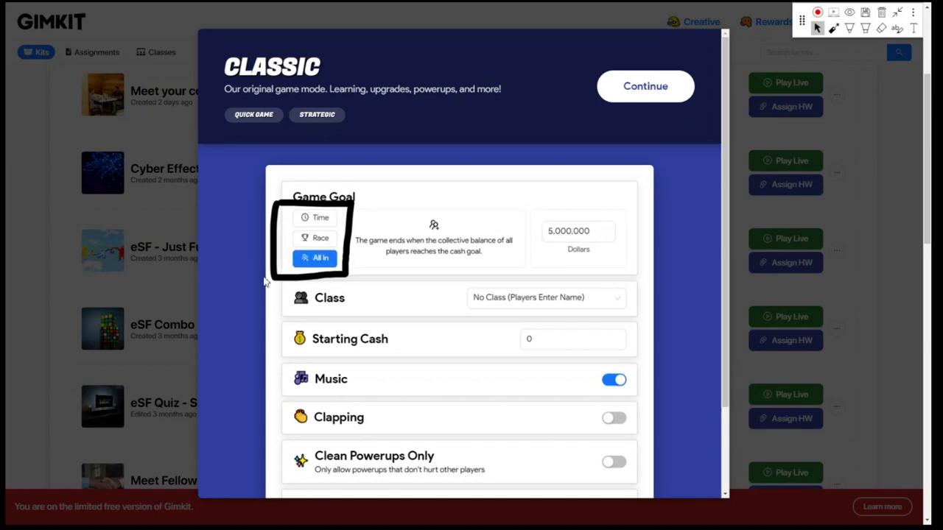
left_click(597, 232)
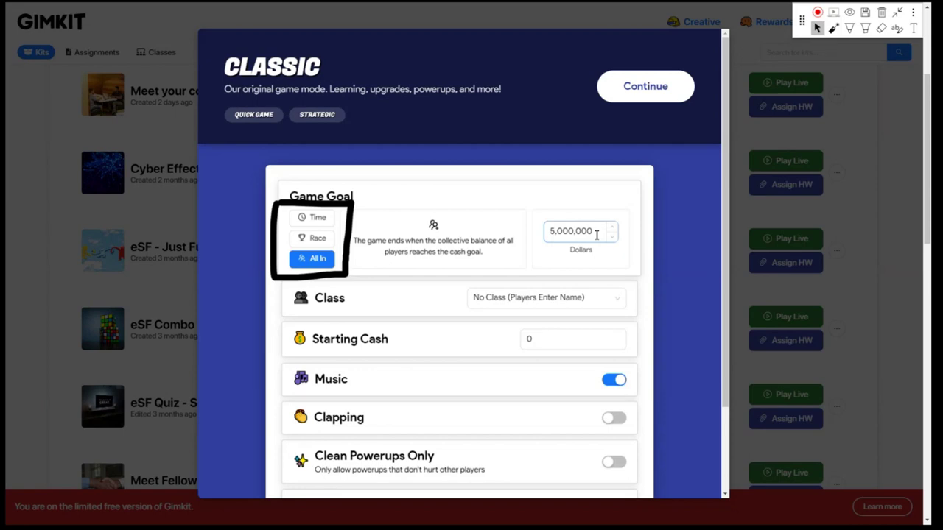
Erase the screen annotations and close the Classic game settings
left_click(882, 15)
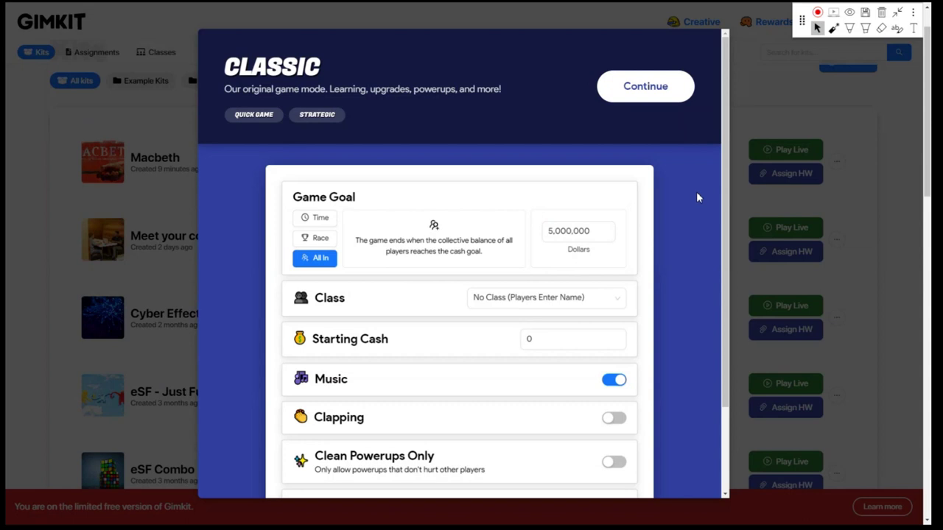
scroll(889, 229, "up", 1)
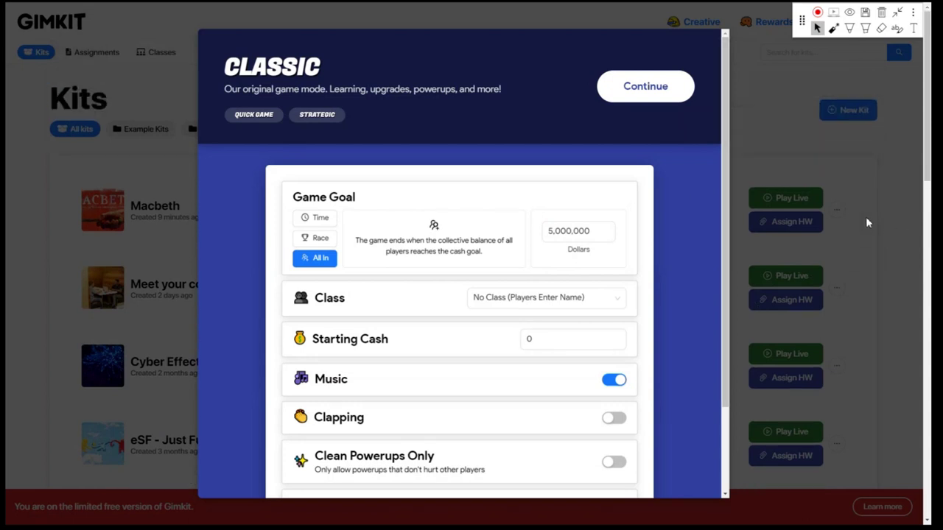
left_click(866, 216)
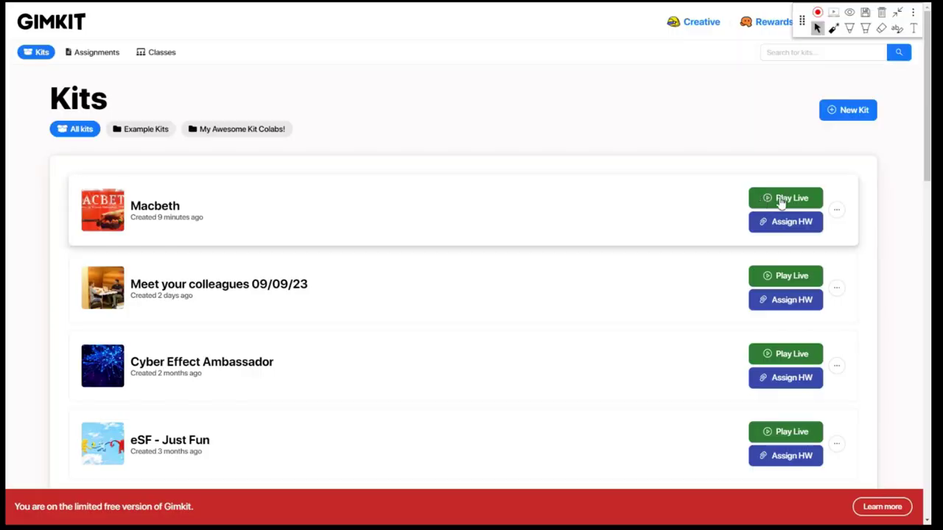
Start a live game of the Macbeth kit in Teams mode and review its settings
left_click(779, 199)
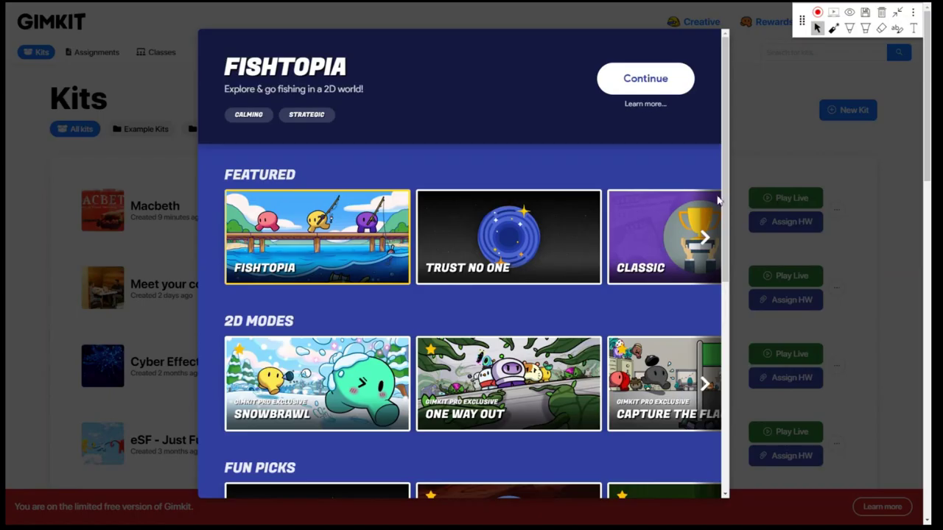
left_click(706, 238)
left_click(536, 271)
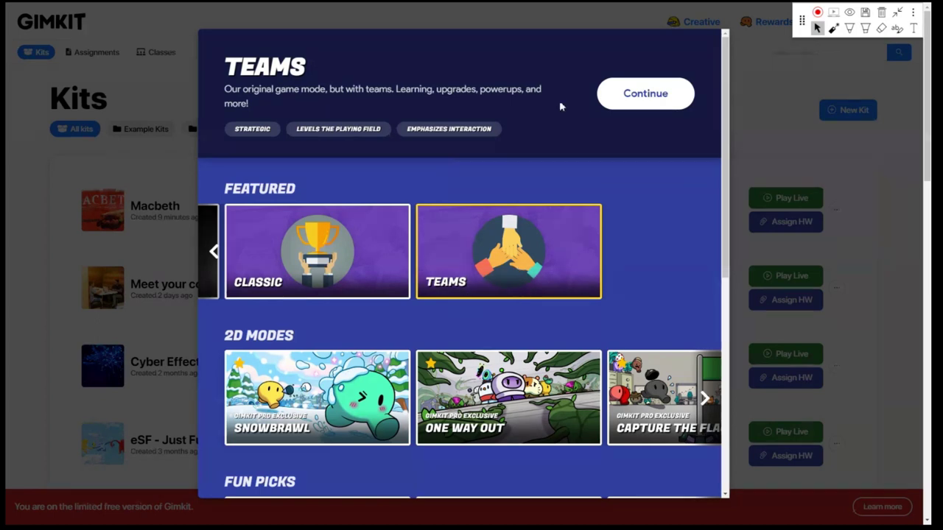
left_click(615, 98)
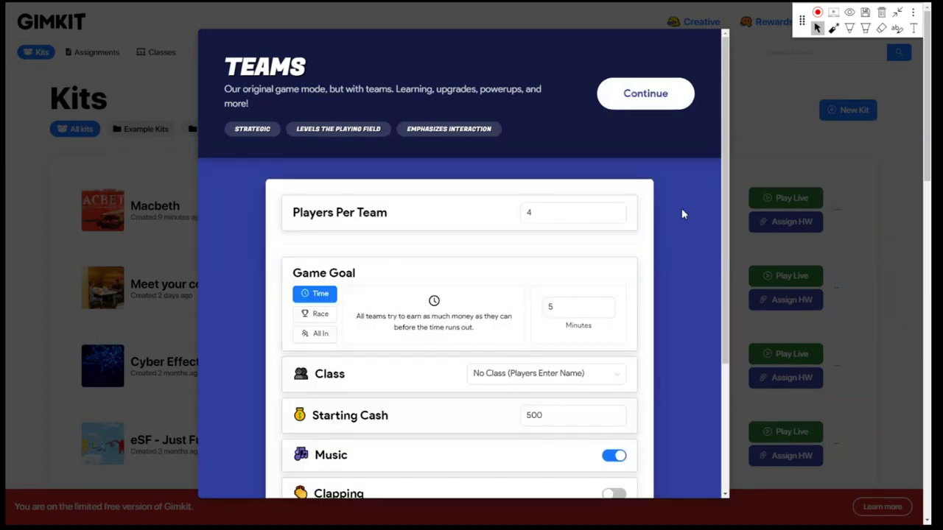
scroll(679, 213, "down", 1)
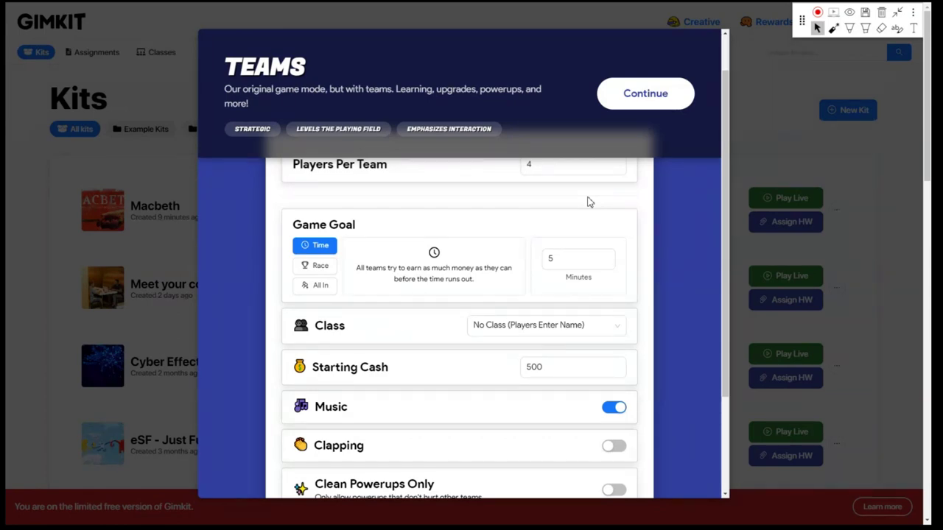
scroll(699, 289, "up", 1)
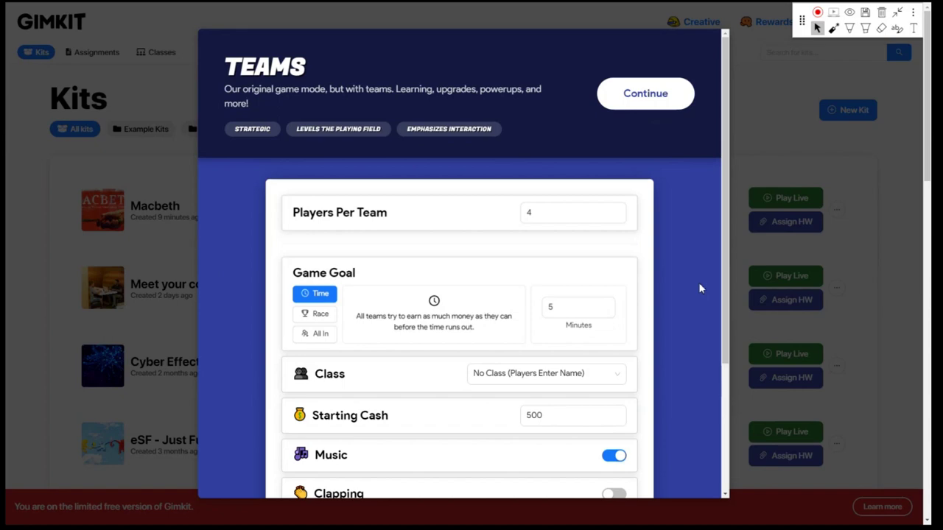
scroll(699, 288, "down", 4)
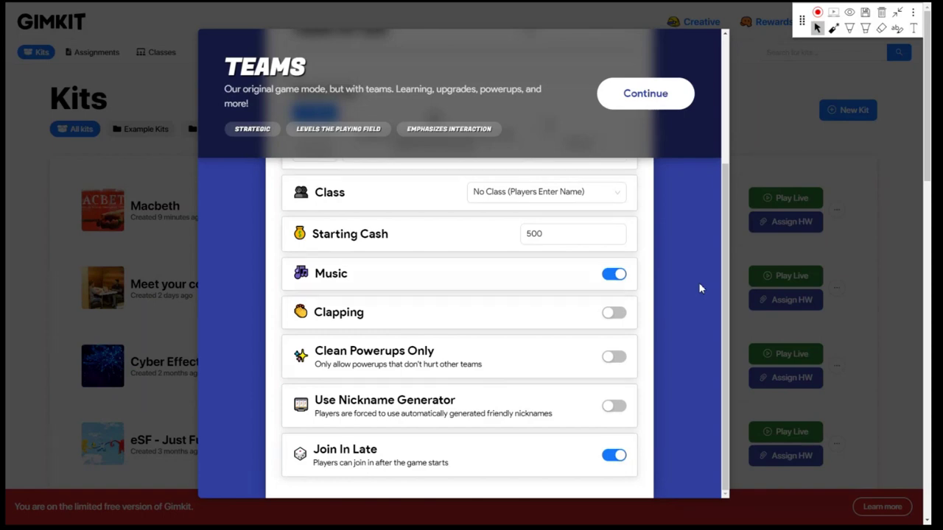
scroll(700, 288, "up", 3)
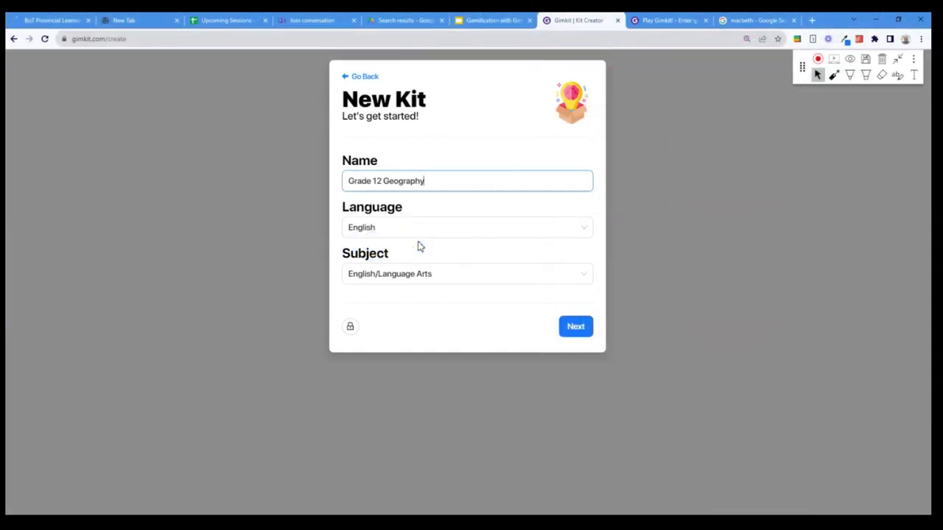
Set the kit subject to Science and use a 'geography' globe photo as cover
left_click(437, 273)
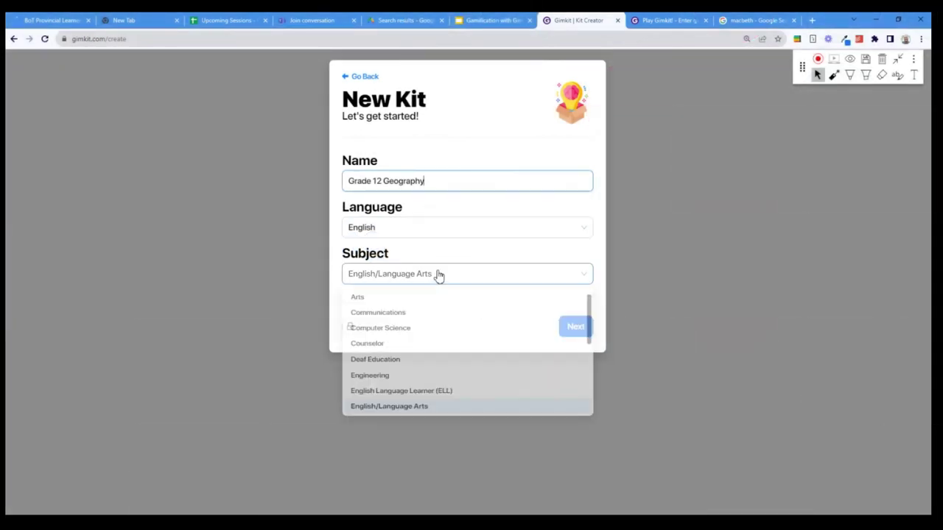
scroll(393, 391, "down", 3)
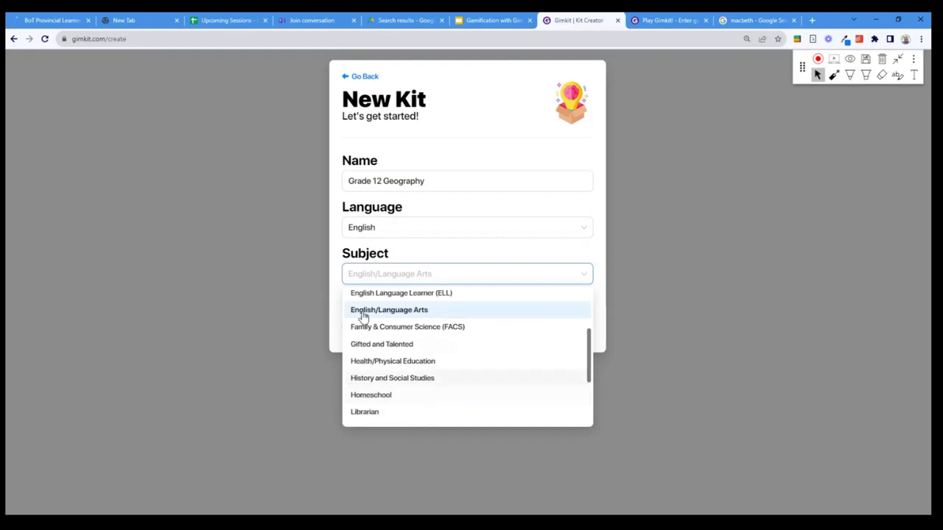
scroll(396, 366, "down", 5)
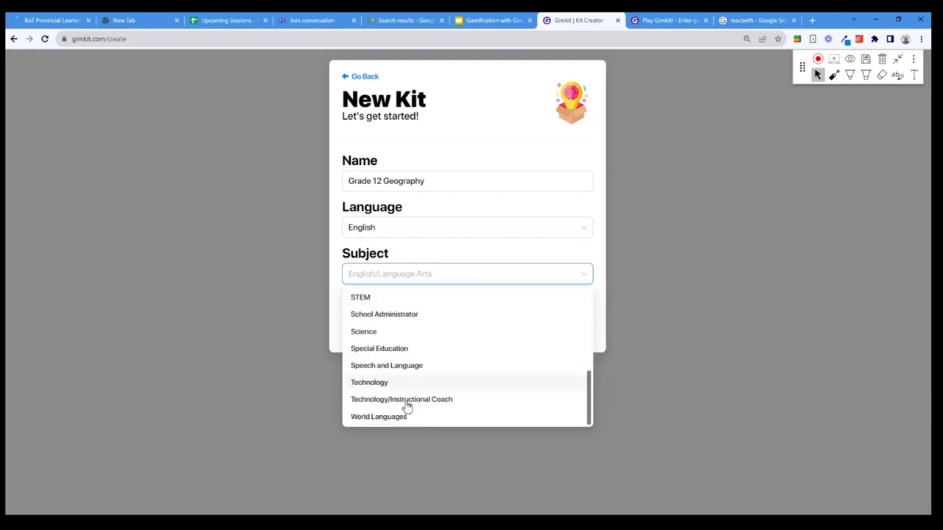
left_click(375, 335)
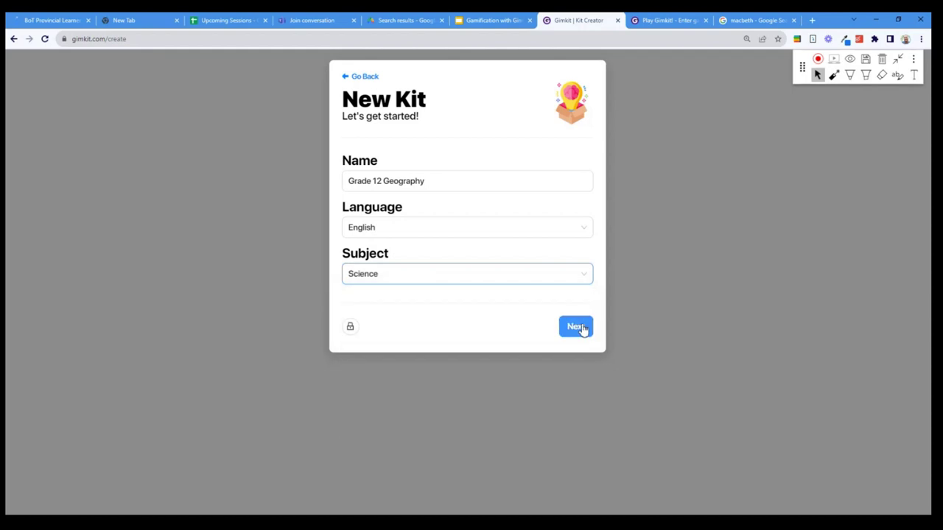
left_click(579, 327)
left_click(425, 141)
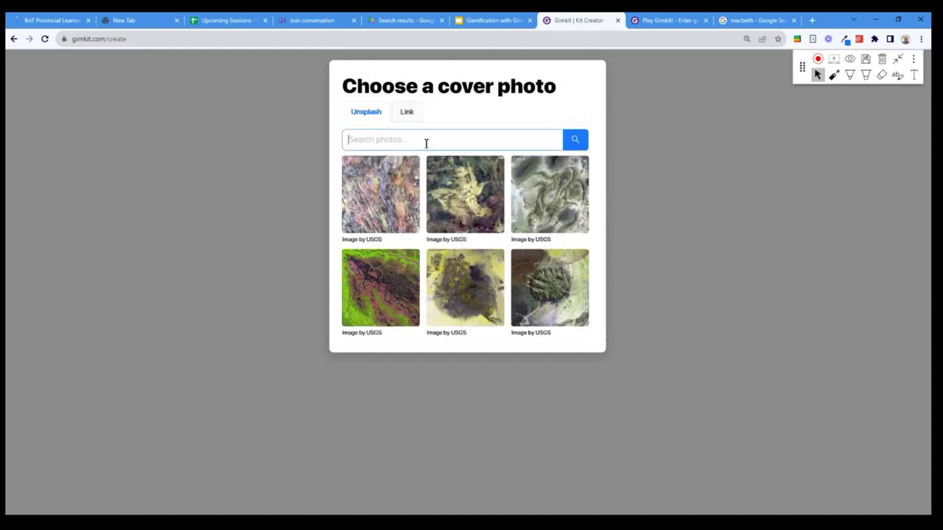
type("geogr")
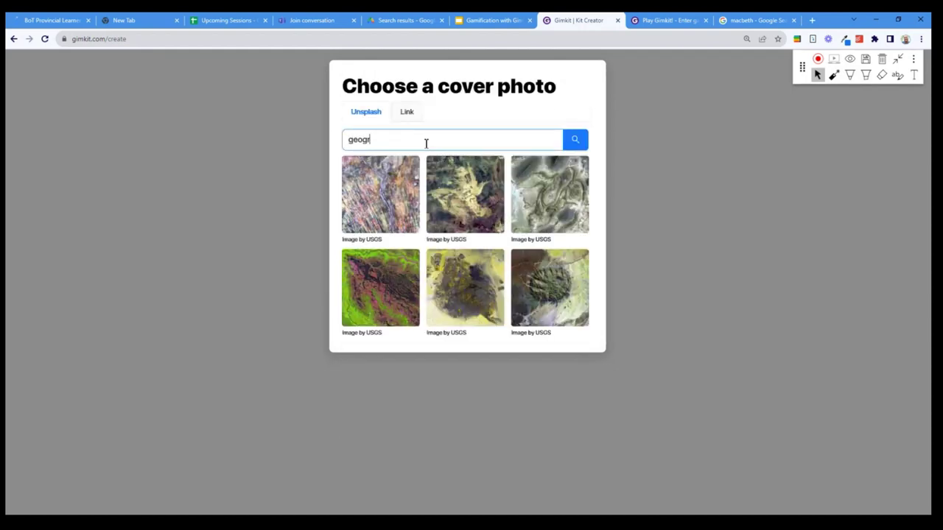
type("aphy")
key("Return")
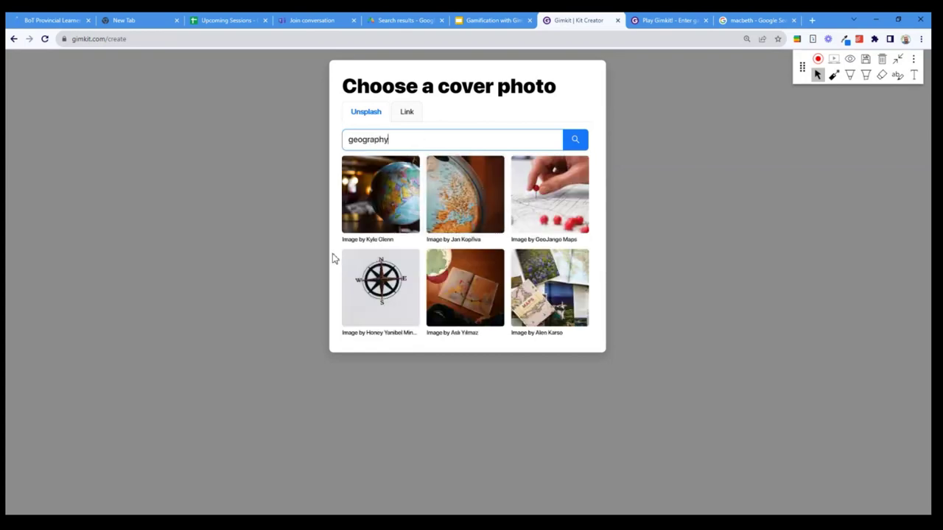
left_click(449, 212)
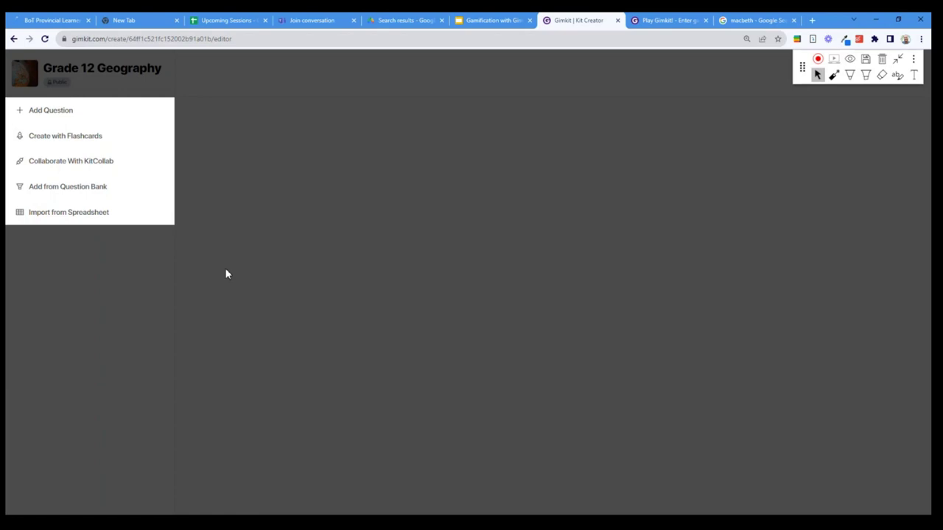
Load ChatGPT in a new browser tab
key("ctrl+t")
type("chat.openai.com")
key("Return")
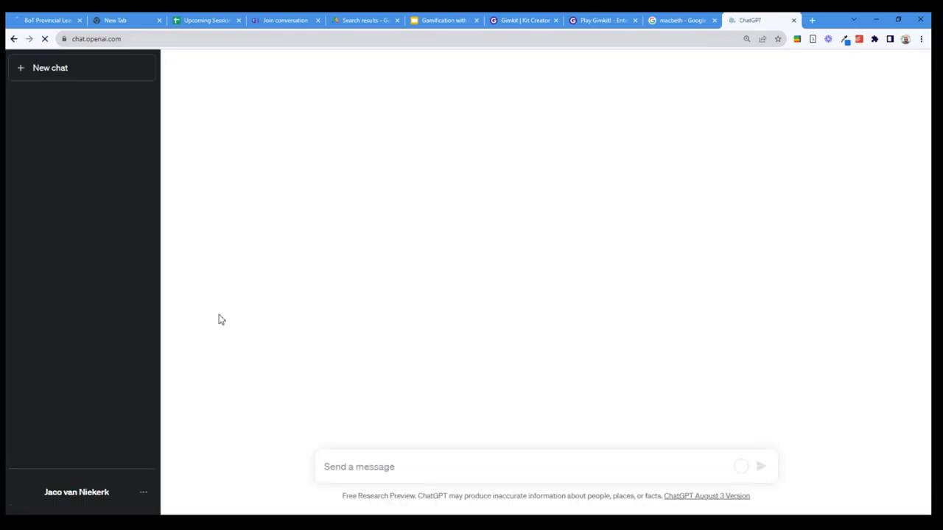
Prompt ChatGPT: 'generate 10 multiple choice questions on geography for grade 12 south african learners'
key("ctrl+plus")
key("ctrl+plus")
key("ctrl+plus")
key("ctrl+plus")
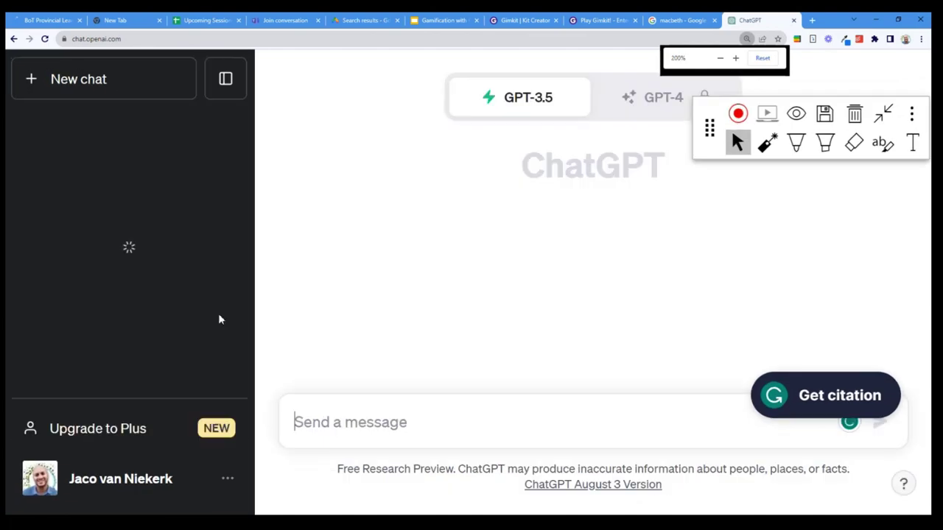
key("ctrl+minus")
key("ctrl+minus")
key("ctrl+minus")
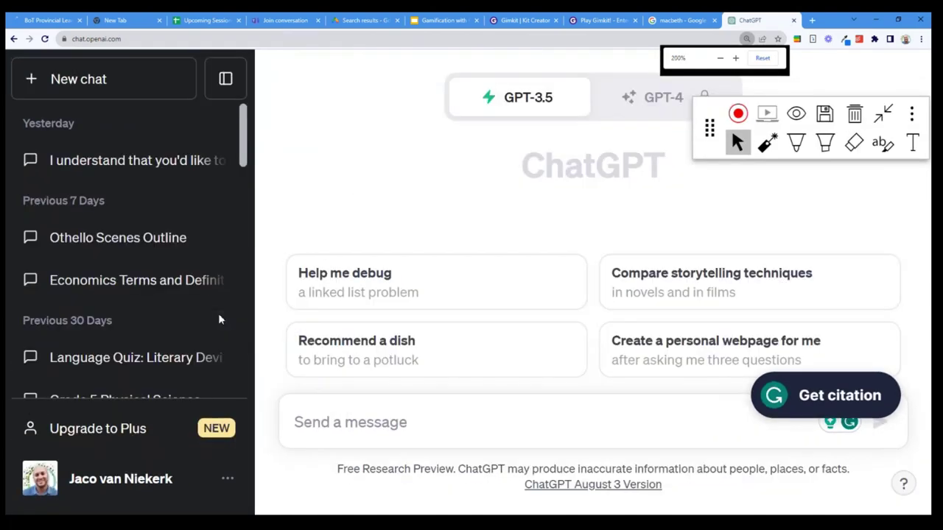
left_click(170, 72)
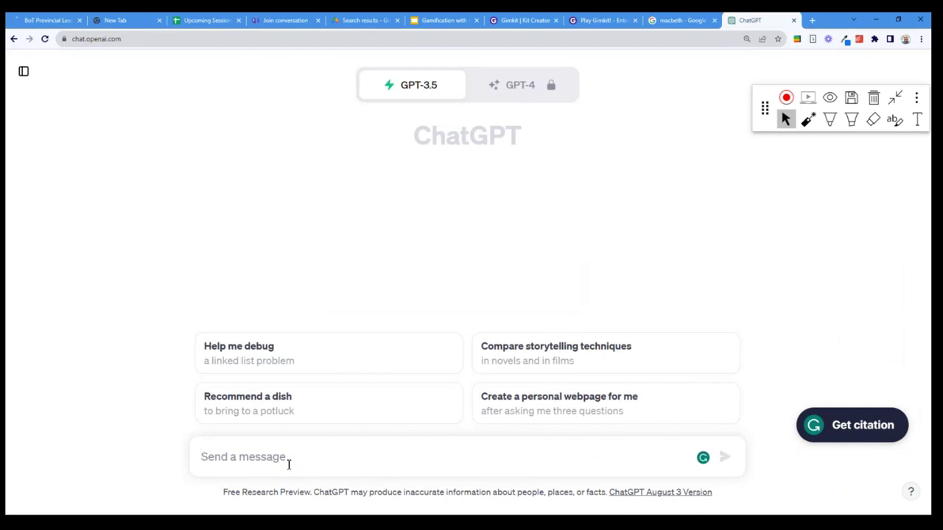
left_click(288, 463)
type("generate ")
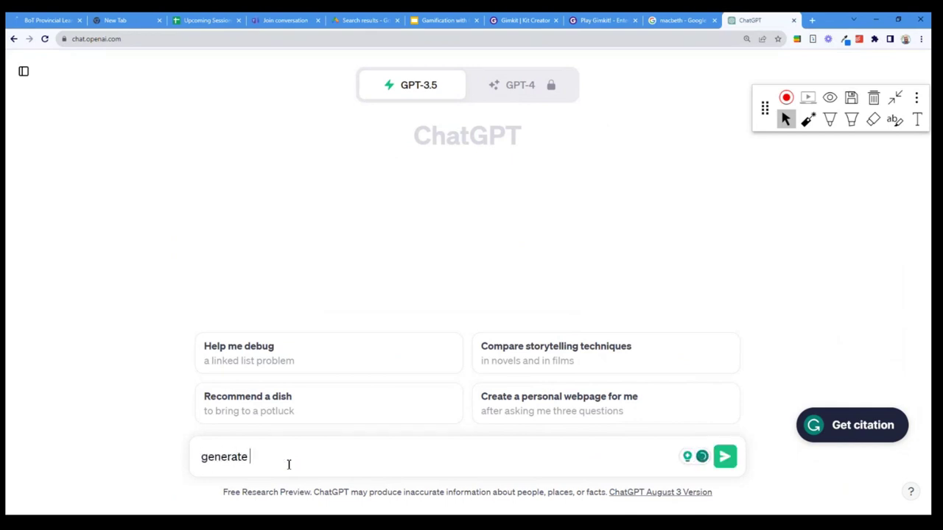
type("10 multiple choice questio")
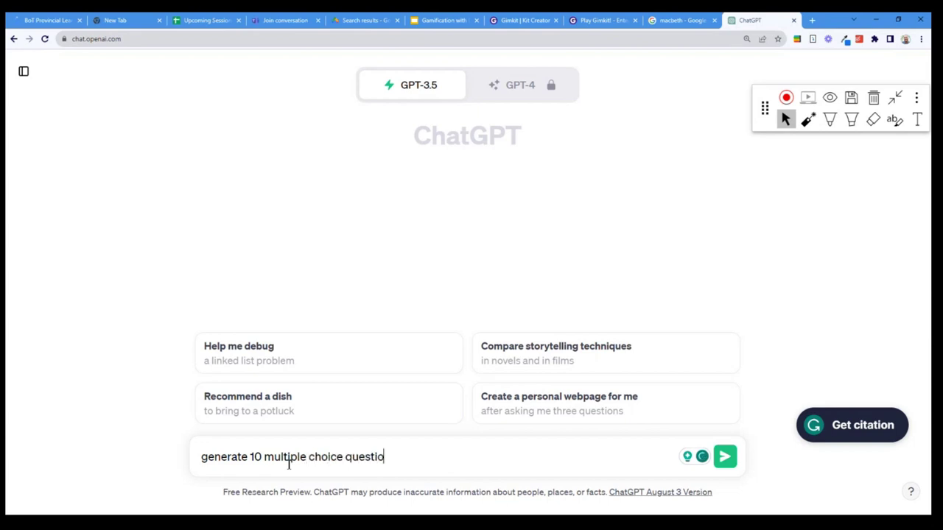
type("ns on geography")
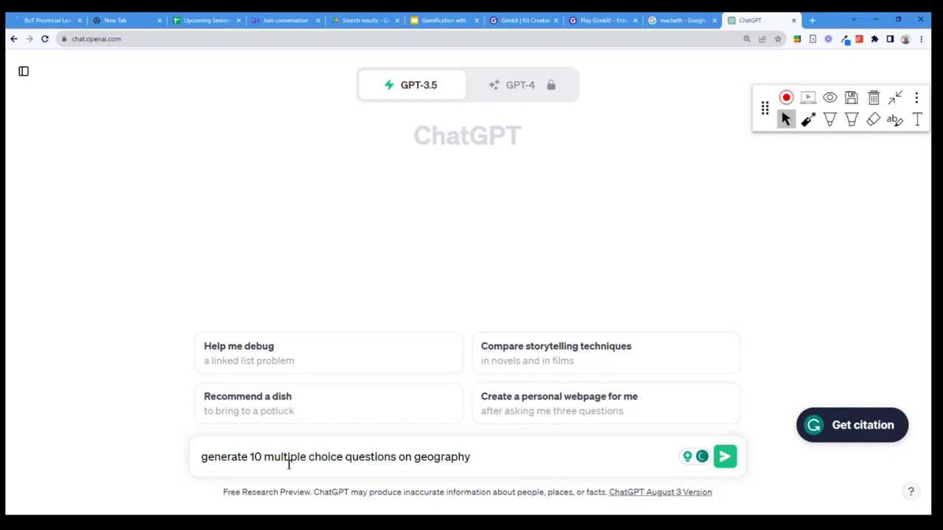
type(" for grade 12 sout")
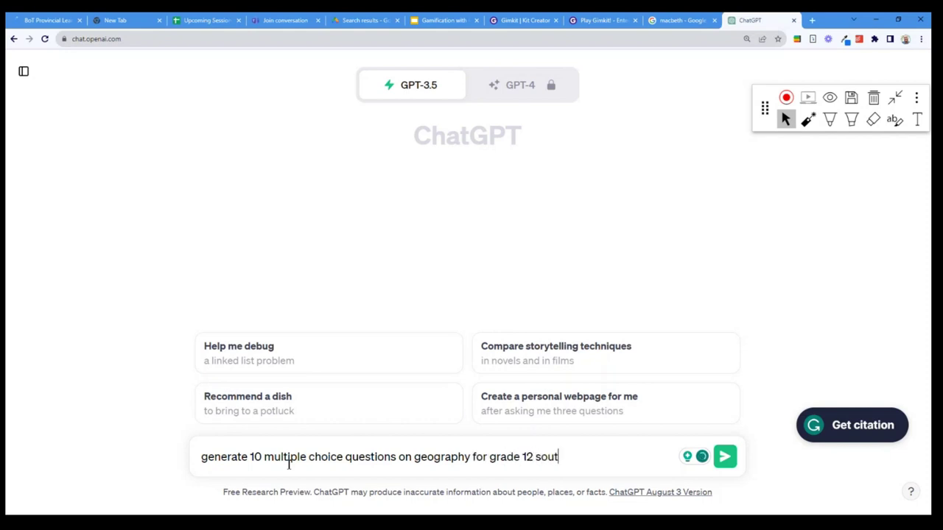
type("h african learners")
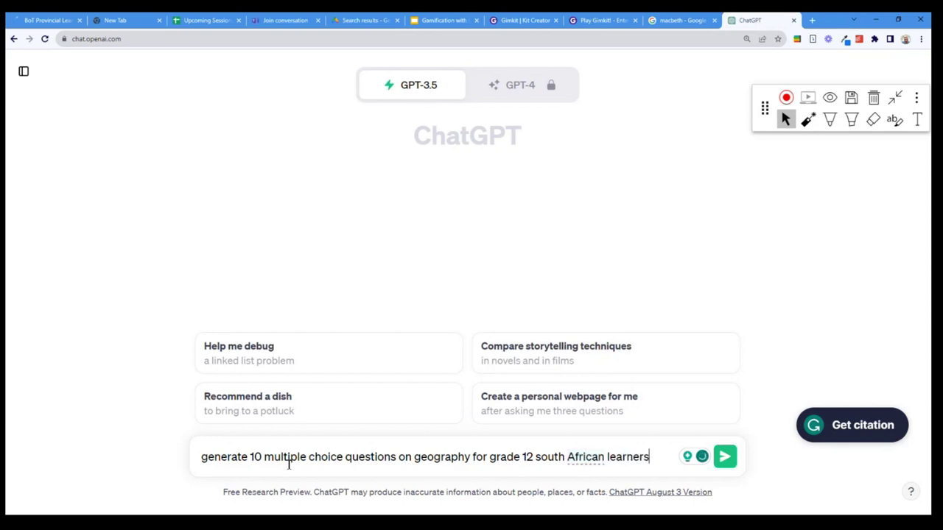
key("Return")
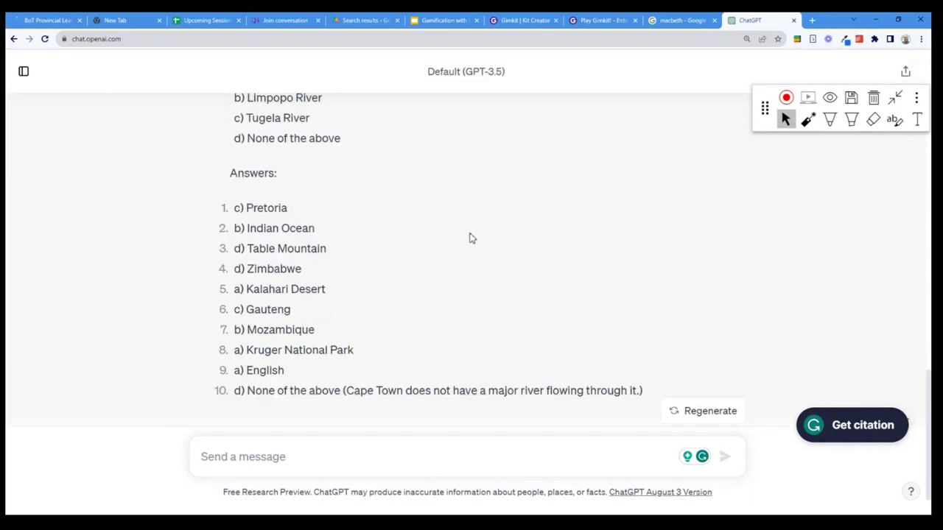
Select the full wording of ChatGPT's first geography question
scroll(315, 248, "up", 2)
scroll(365, 253, "up", 10)
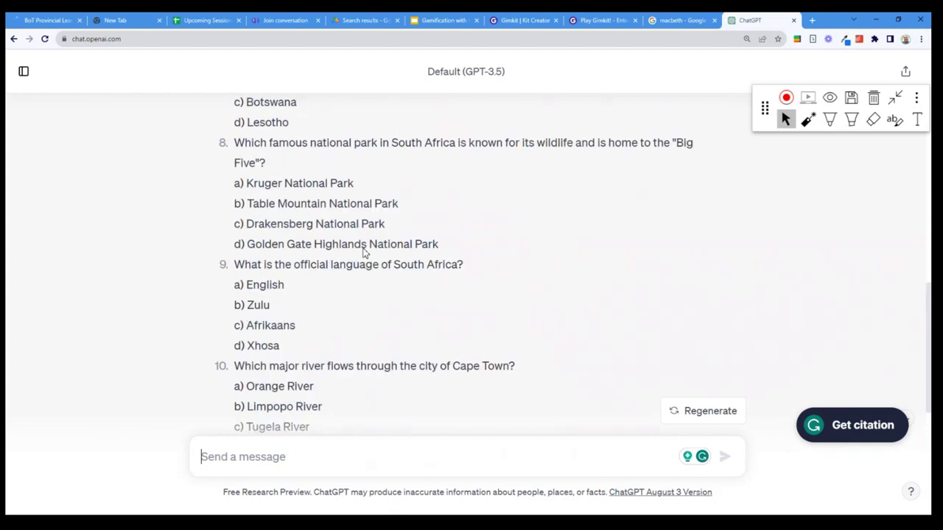
scroll(364, 255, "up", 1)
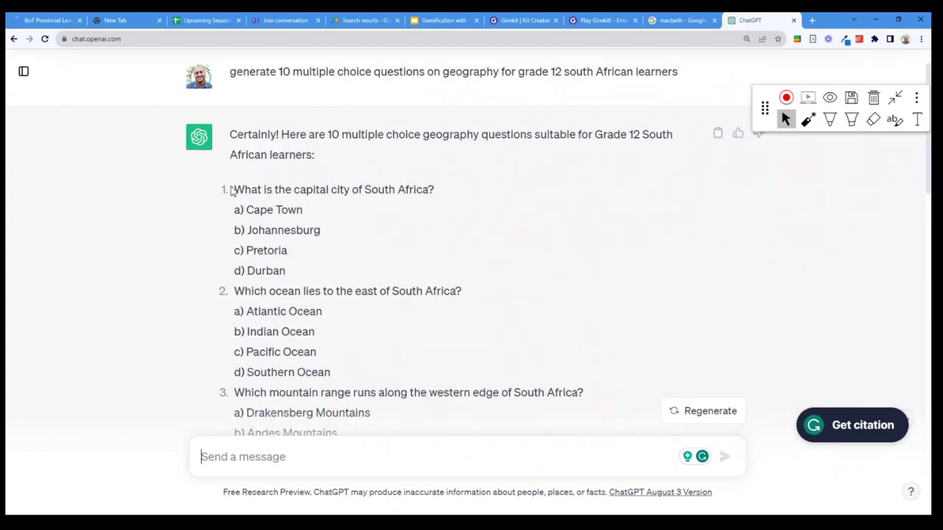
triple_click(230, 190)
key("ctrl+c")
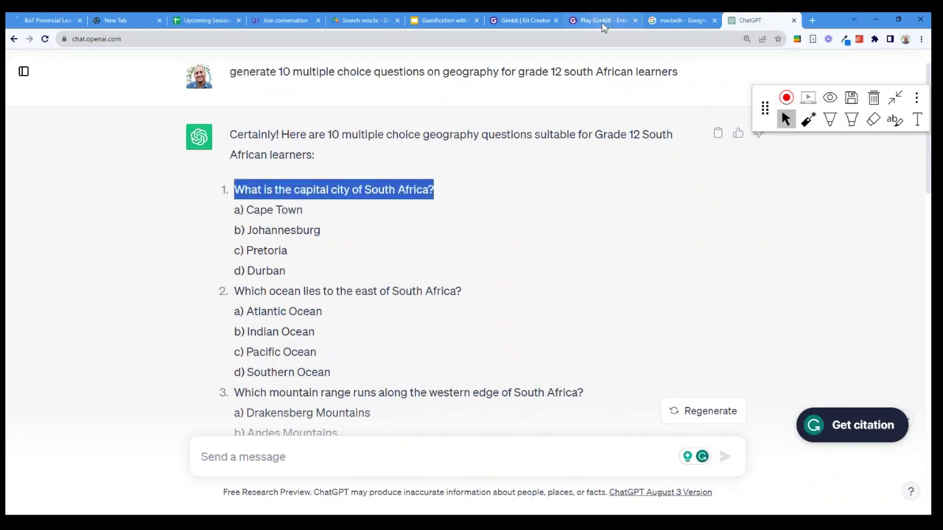
Close the finished Gimkit game page and the macbeth image search tab
left_click(597, 22)
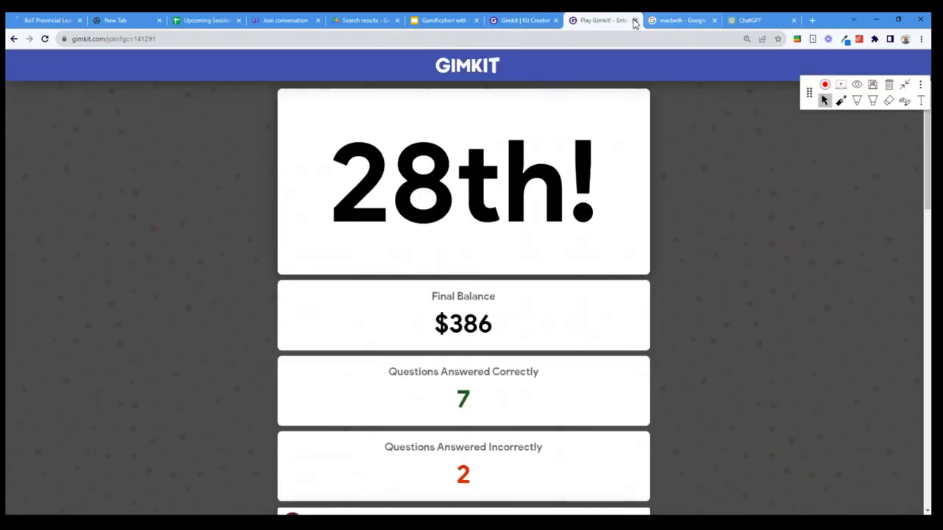
left_click(634, 21)
left_click(552, 95)
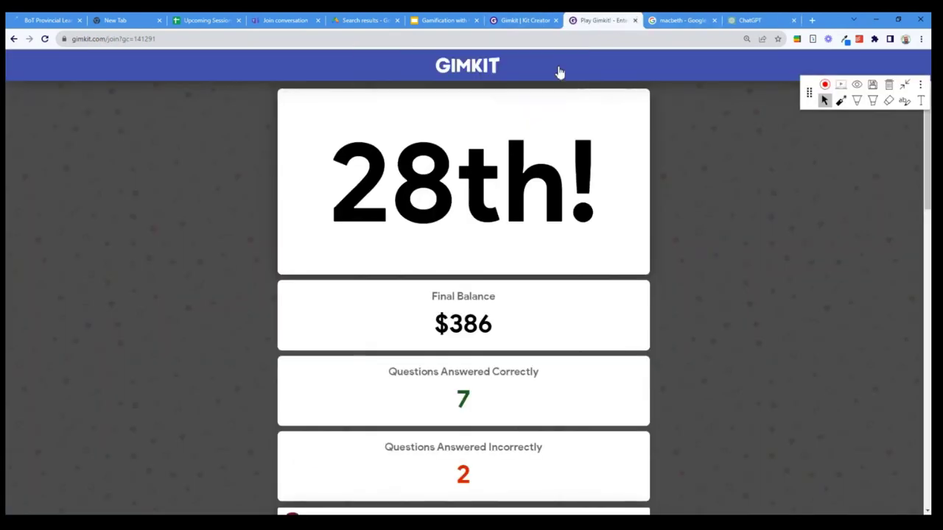
left_click(635, 20)
left_click(706, 20)
left_click(582, 21)
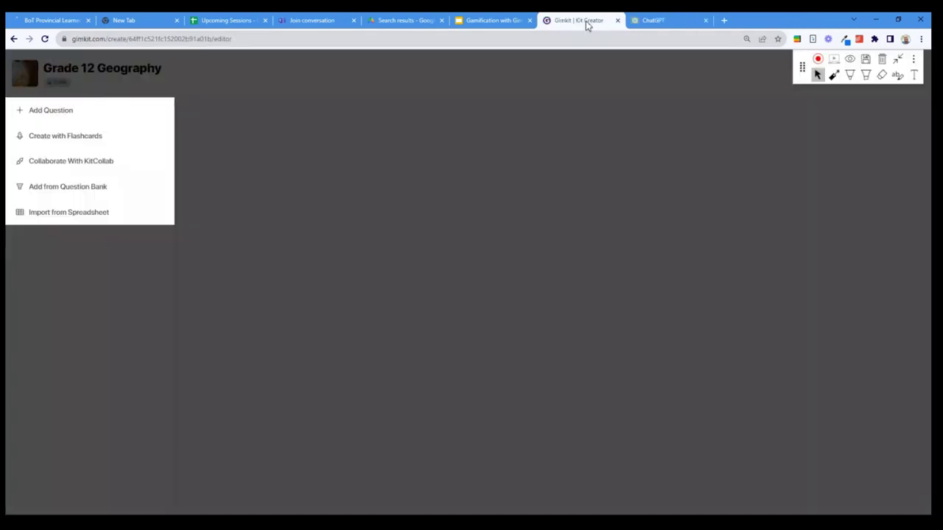
left_click(89, 108)
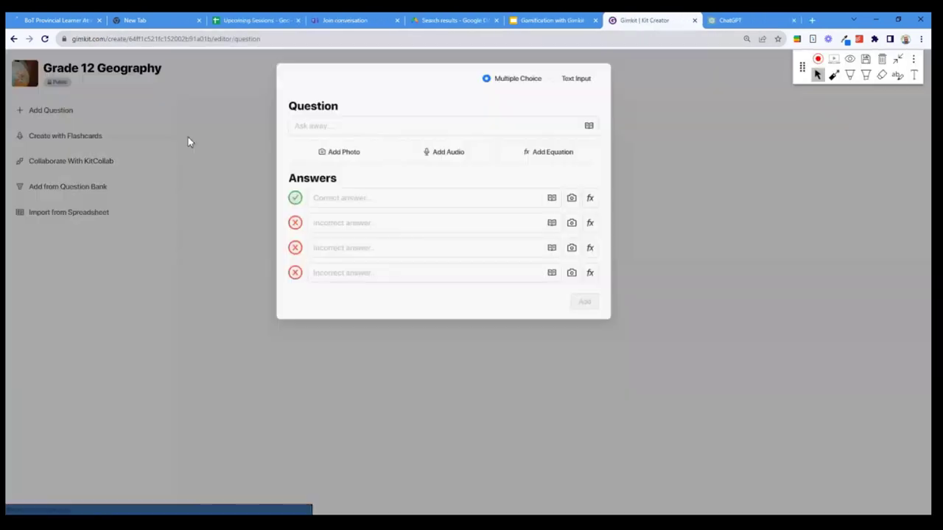
left_click(371, 125)
key("ctrl+v")
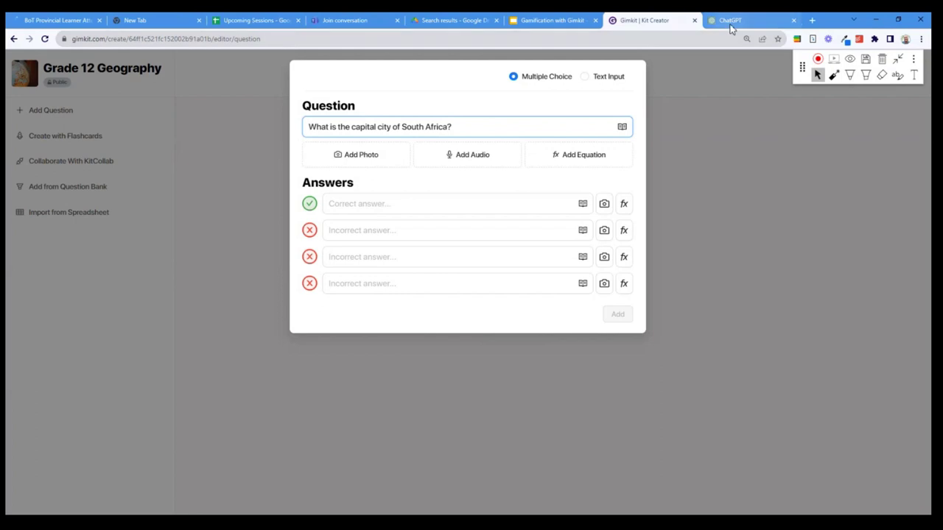
left_click(729, 20)
left_click_drag(288, 271, 235, 221)
key("ctrl+c")
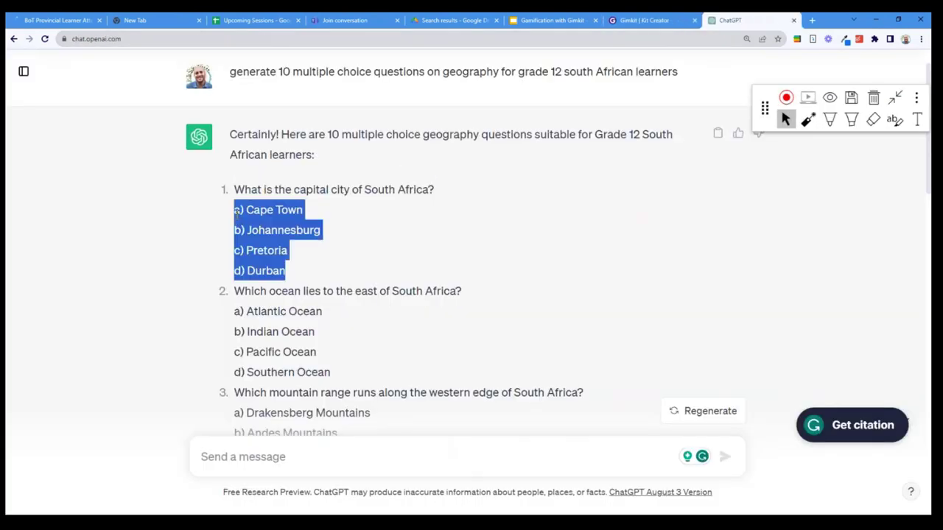
left_click(643, 22)
left_click(336, 204)
key("ctrl+v")
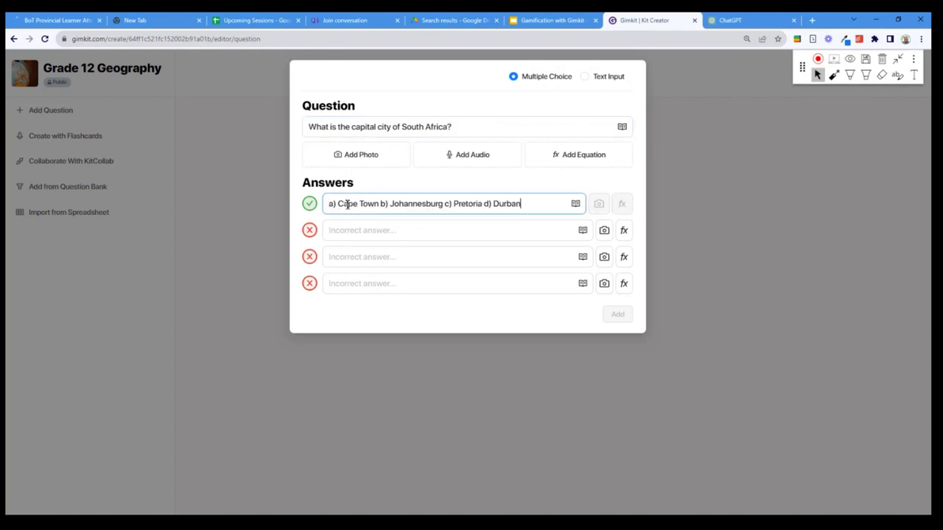
key("ctrl+z")
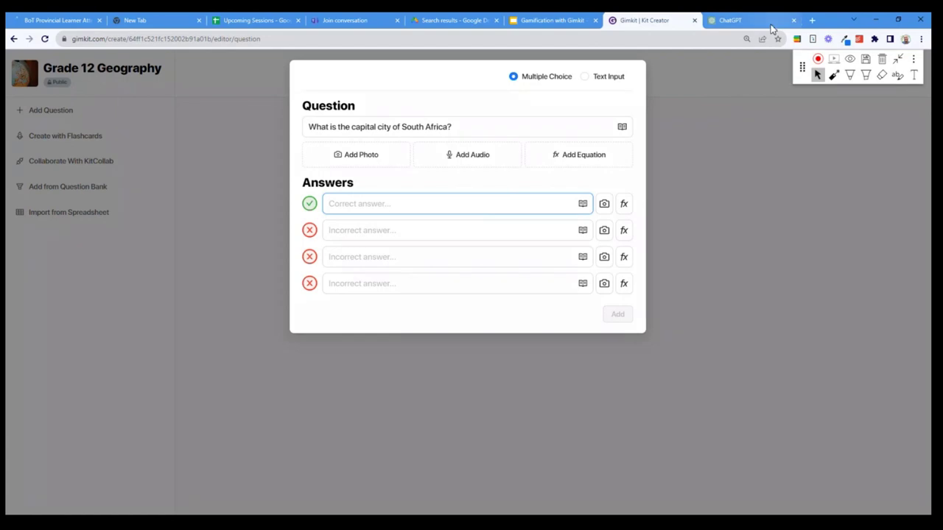
left_click(744, 21)
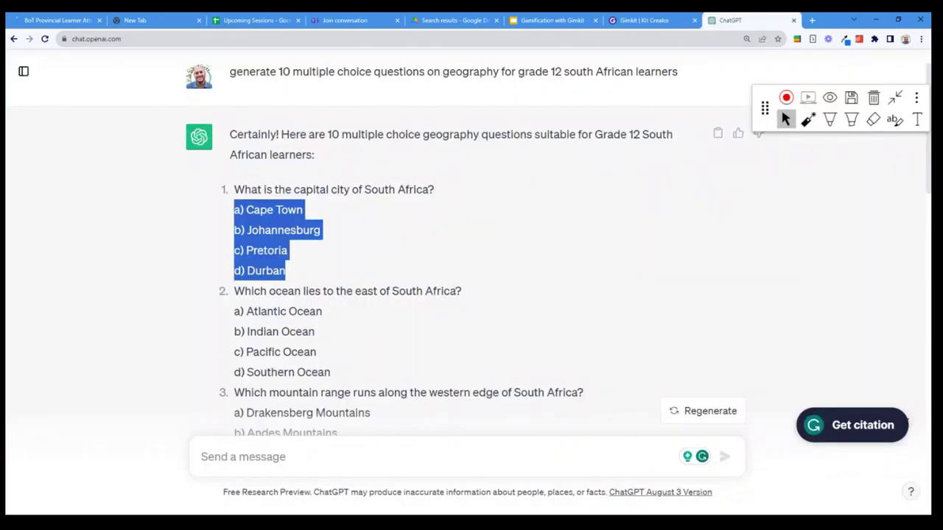
key("ctrl+shift+Tab")
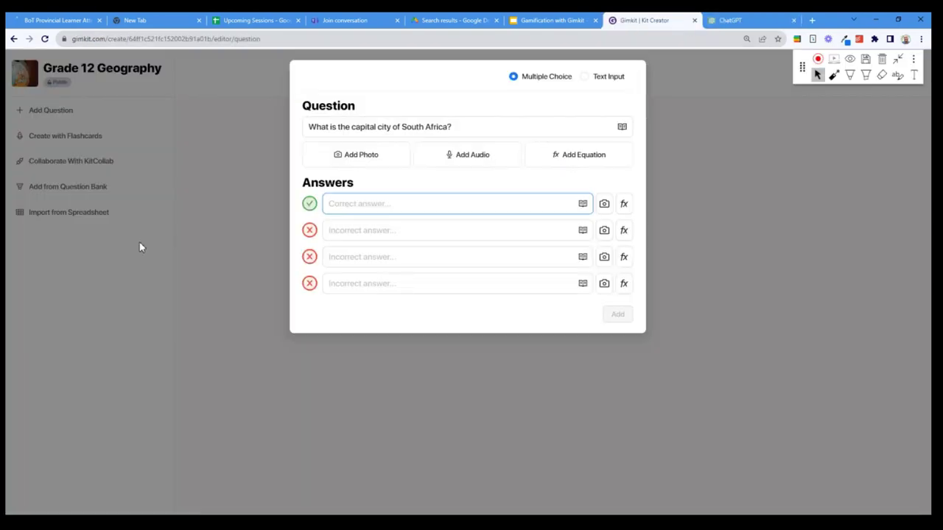
left_click(141, 247)
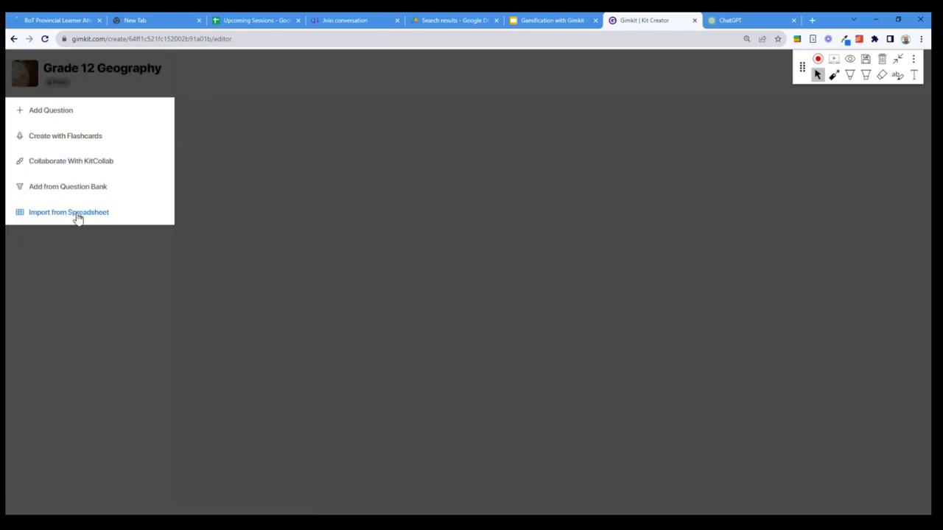
Choose Import from Spreadsheet and open the question-plus-three-wrong-answers template
left_click(78, 215)
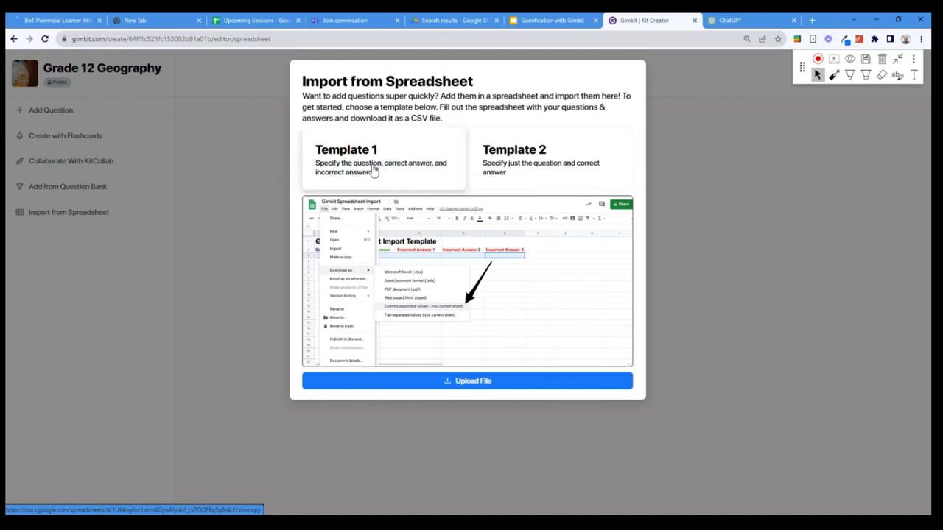
left_click(374, 169)
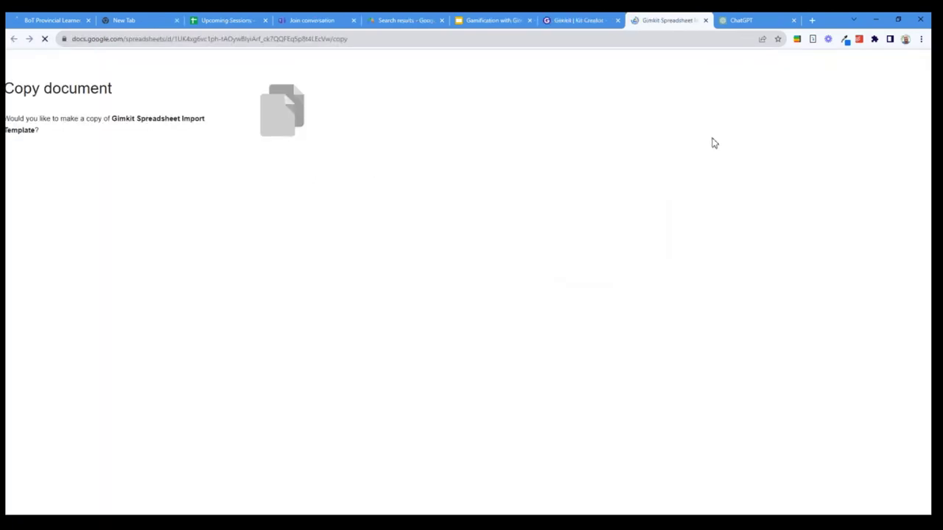
Make a copy of the Gimkit import template, mark cells A3:E17, then return to ChatGPT
left_click(327, 224)
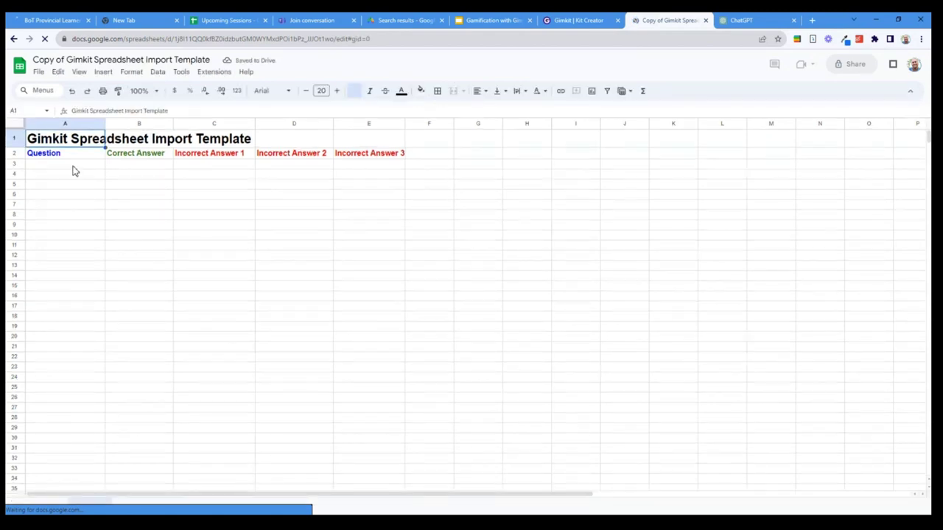
left_click_drag(73, 169, 365, 314)
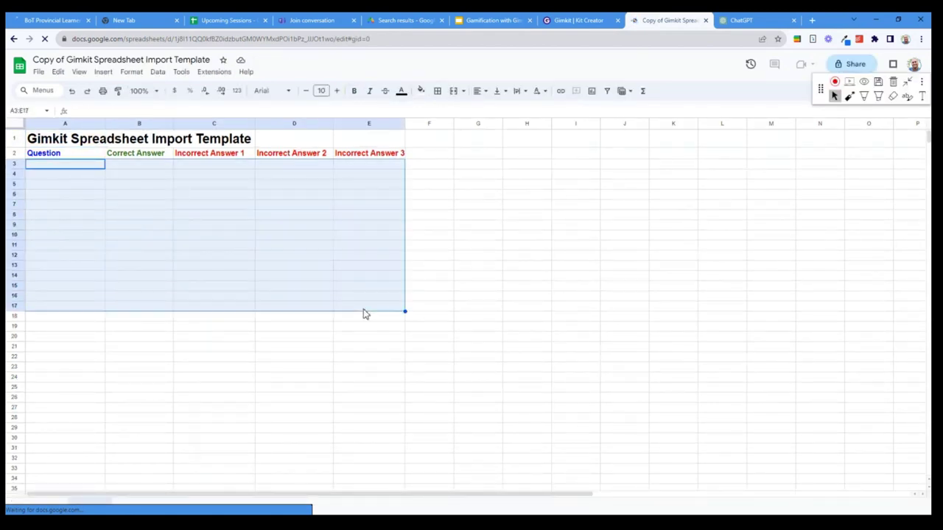
left_click(363, 309)
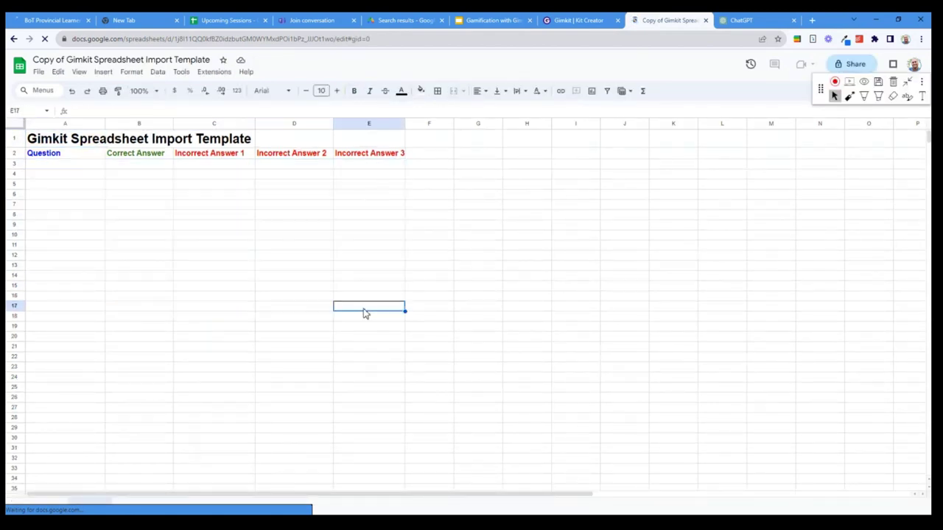
left_click(762, 22)
left_click(316, 243)
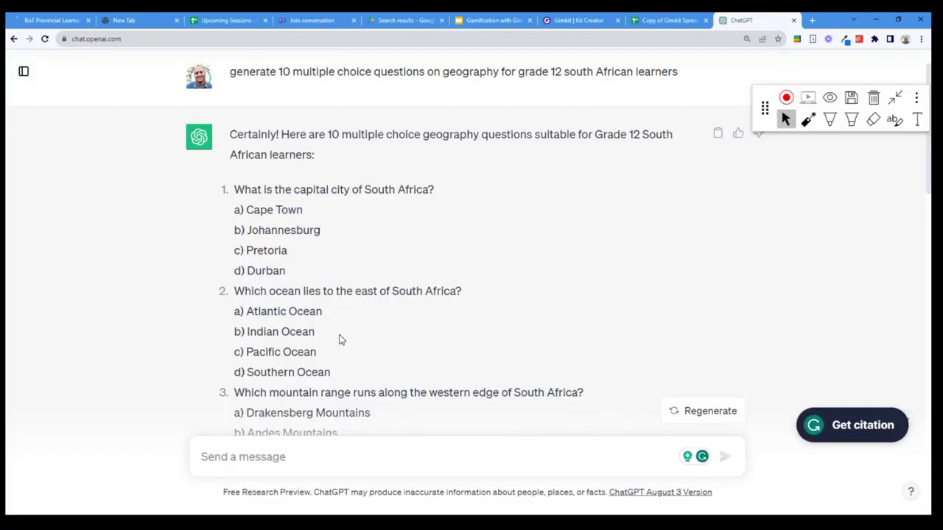
Ask ChatGPT to rewrite the questions as a 5-column table: question, correct answer, three incorrect
scroll(377, 332, "down", 6)
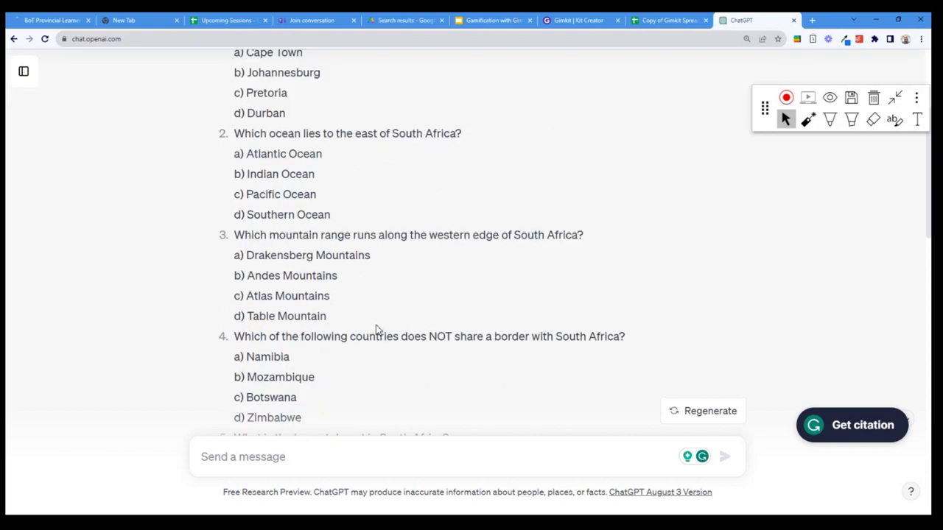
left_click(292, 456)
type("rewrite ")
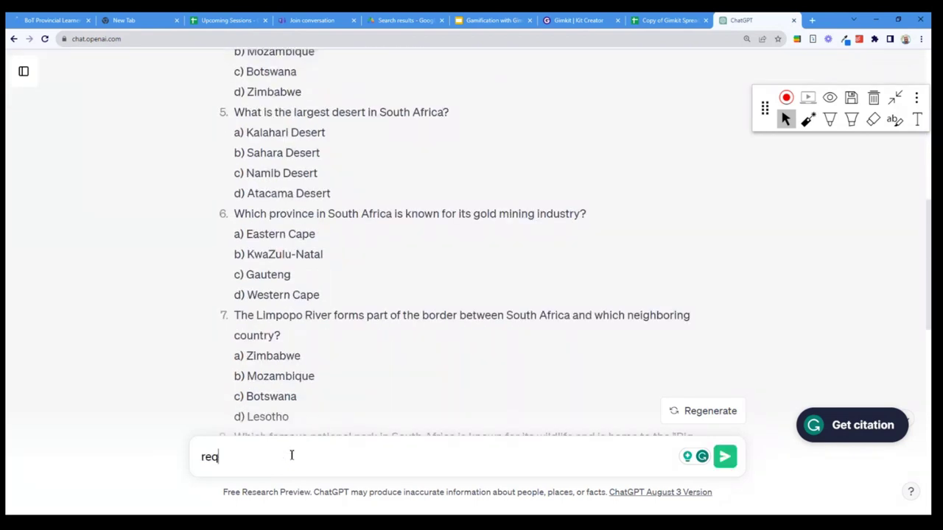
type("this into a")
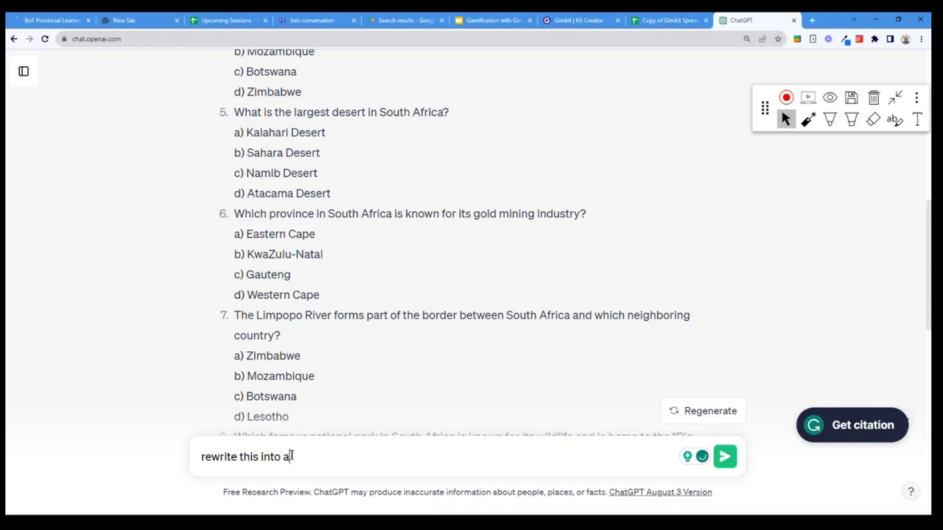
type(" table with 5 colm")
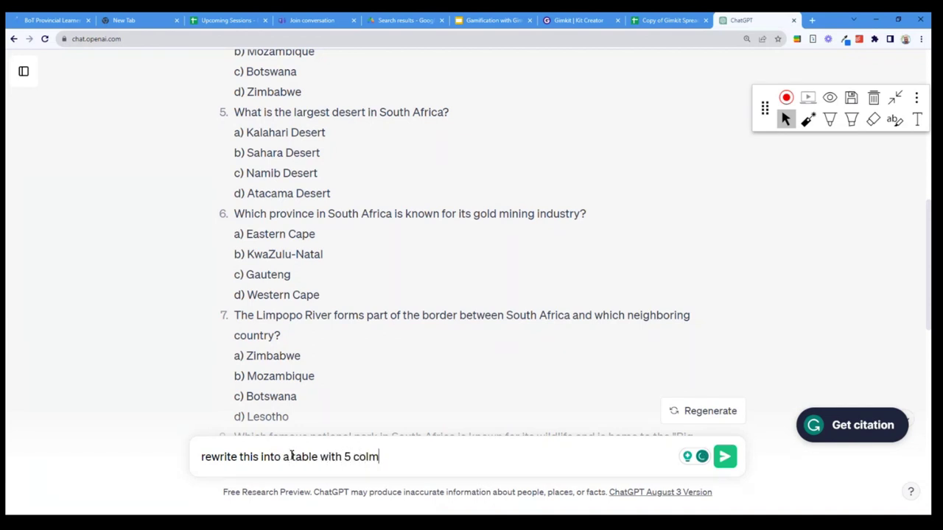
key("BackSpace")
type("umns, column 1 is ")
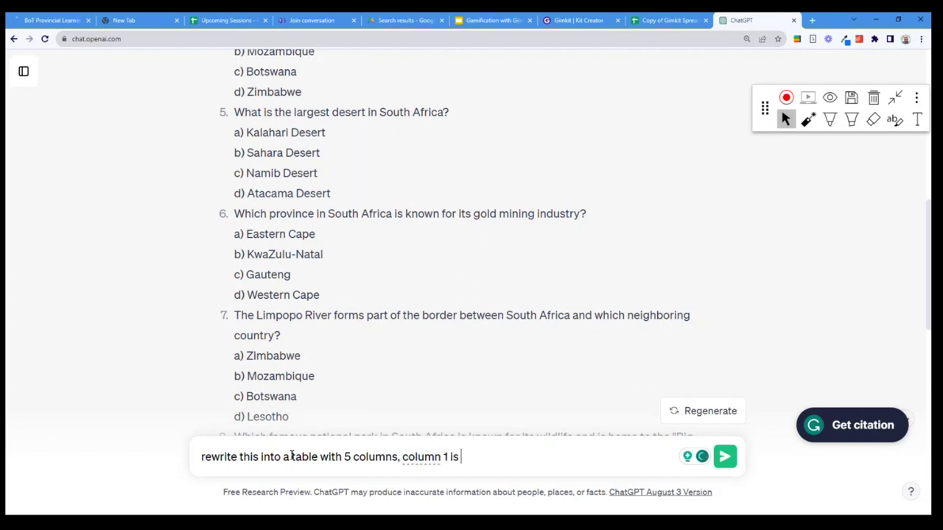
type("the question, ")
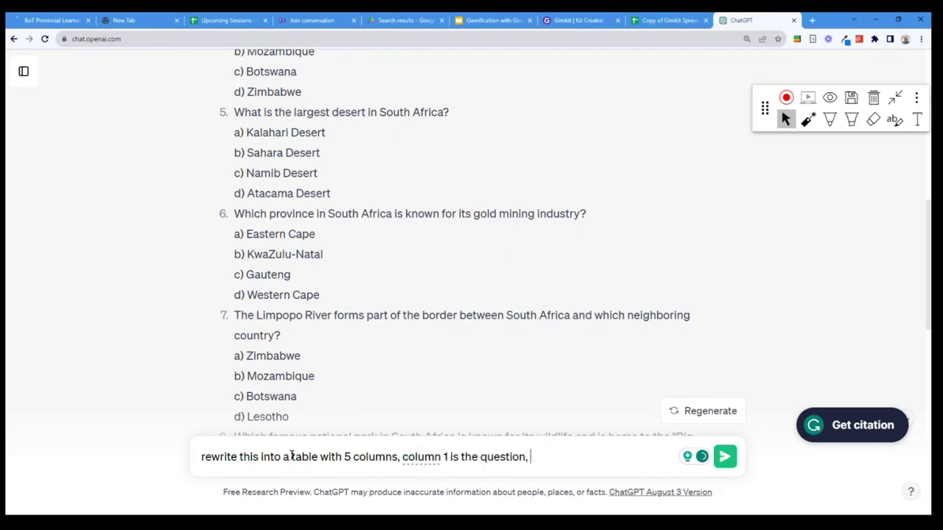
type("column 2 the corre")
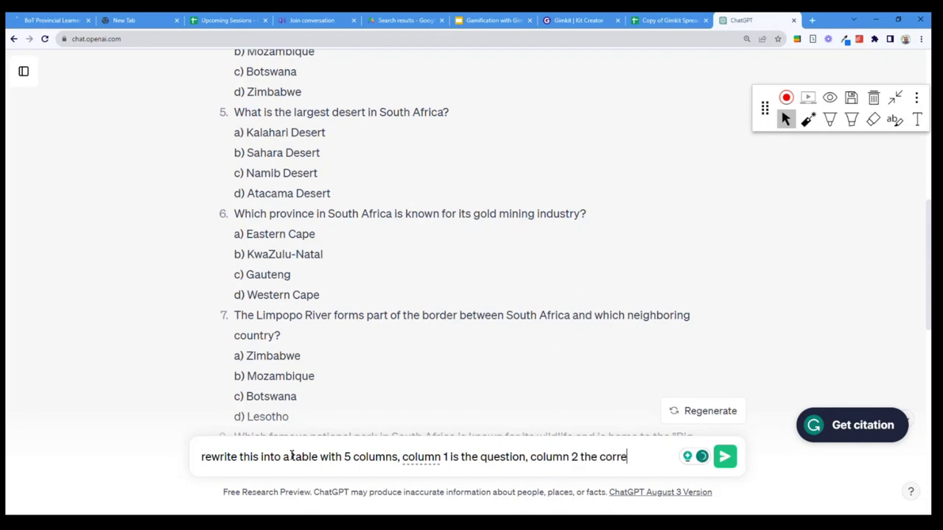
type("ct answer and columns")
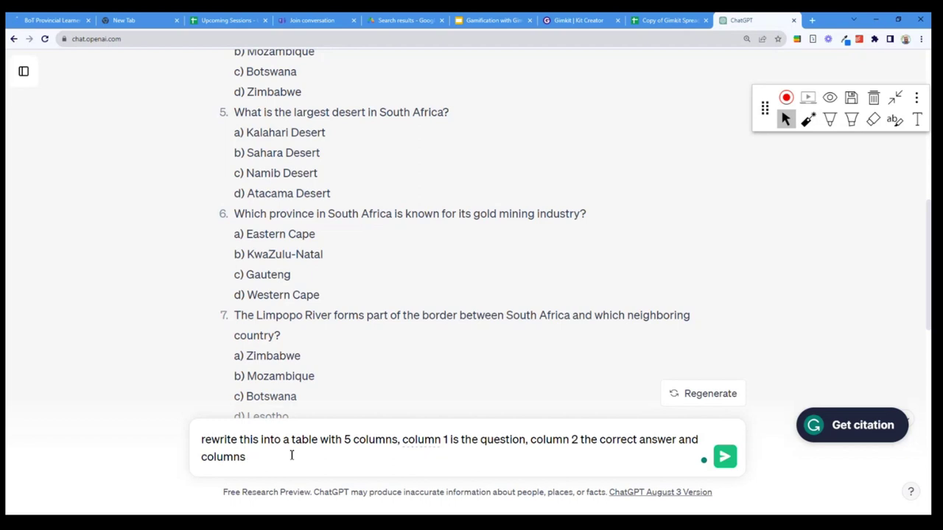
type(" 3 - 5 the incorrect a")
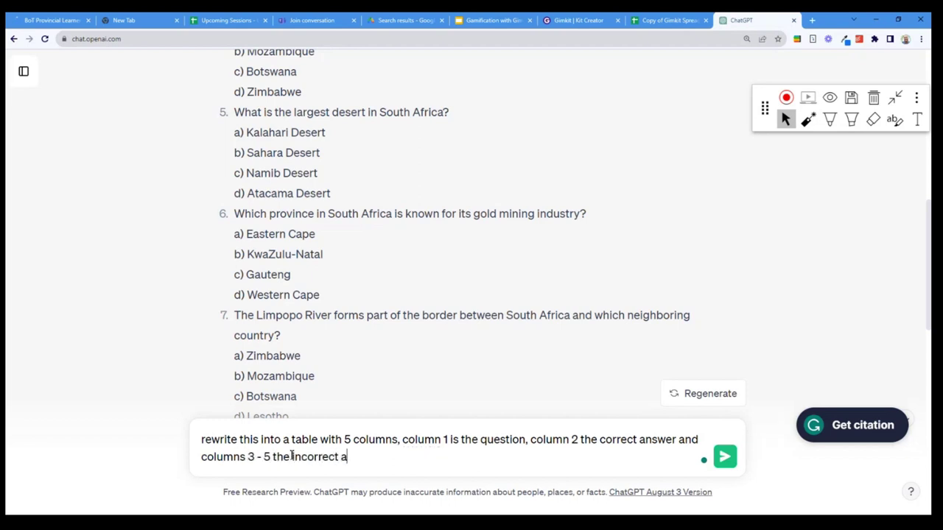
type("nswers")
key("Return")
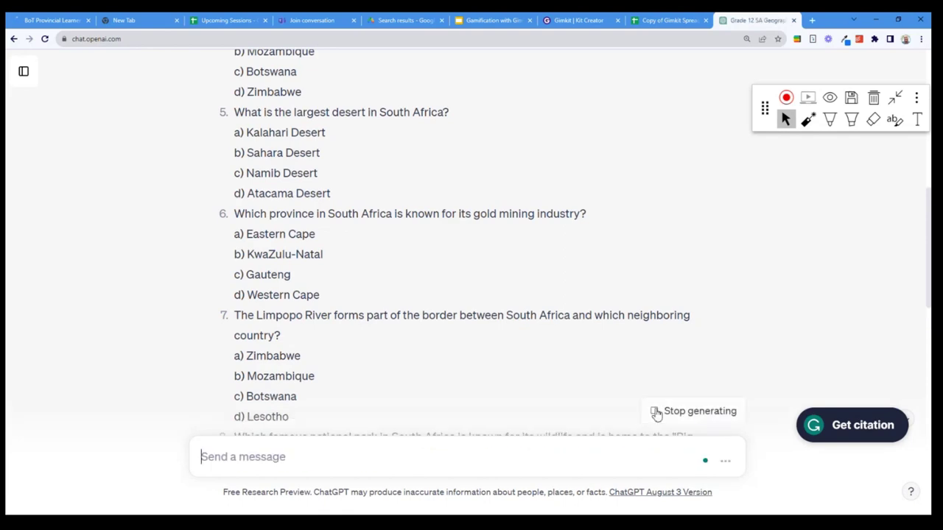
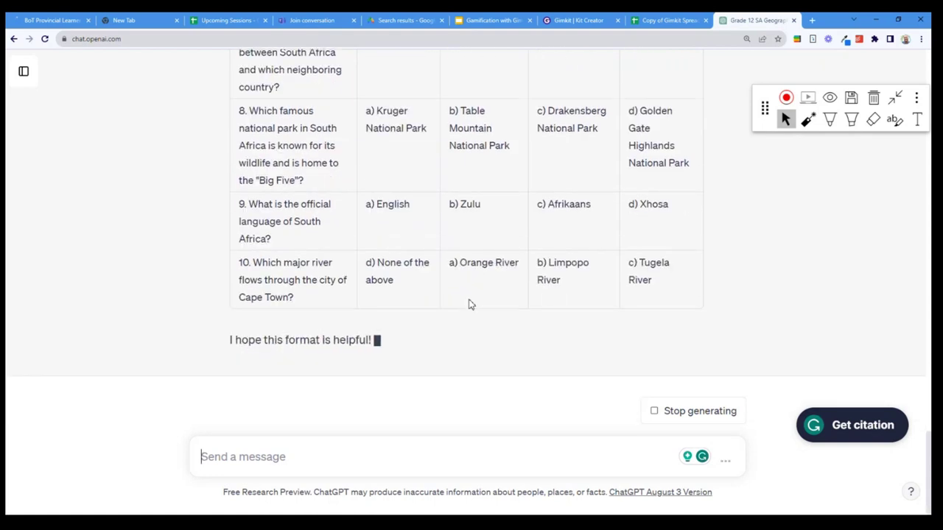
Select the ten-row South Africa geography question table in ChatGPT's reply, from row 10 up to row 1
left_click_drag(663, 301, 448, 164)
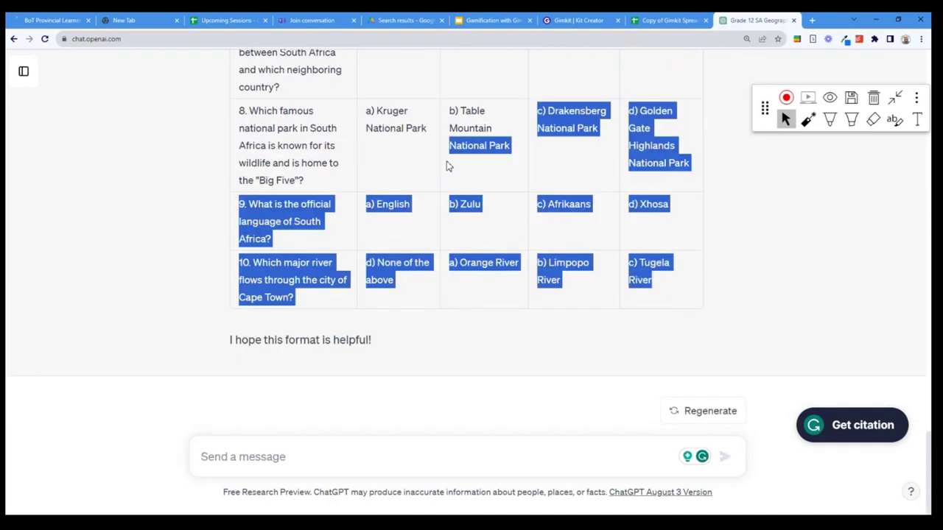
scroll(377, 199, "up", 3)
scroll(377, 199, "up", 7)
left_click_drag(377, 199, 240, 358)
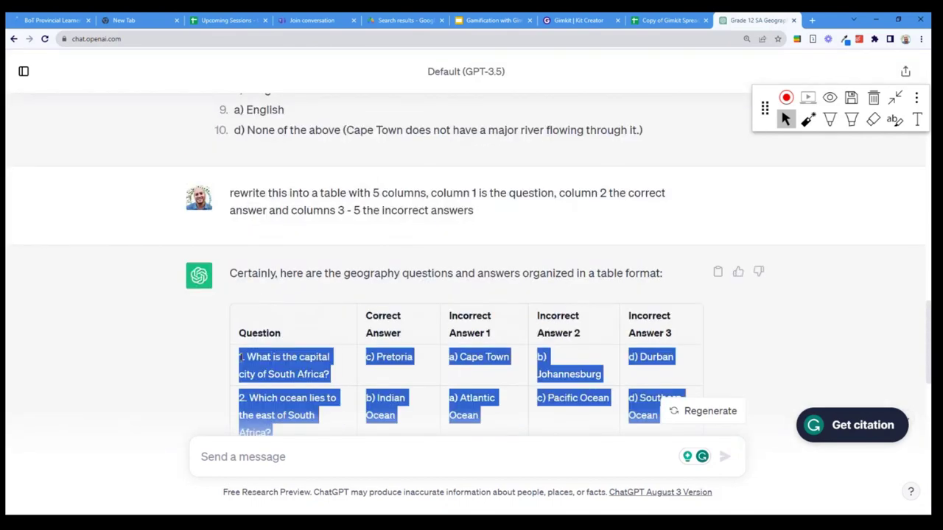
Paste the quiz table into the Gimkit template starting at cell A3 and check the first question
left_click(667, 20)
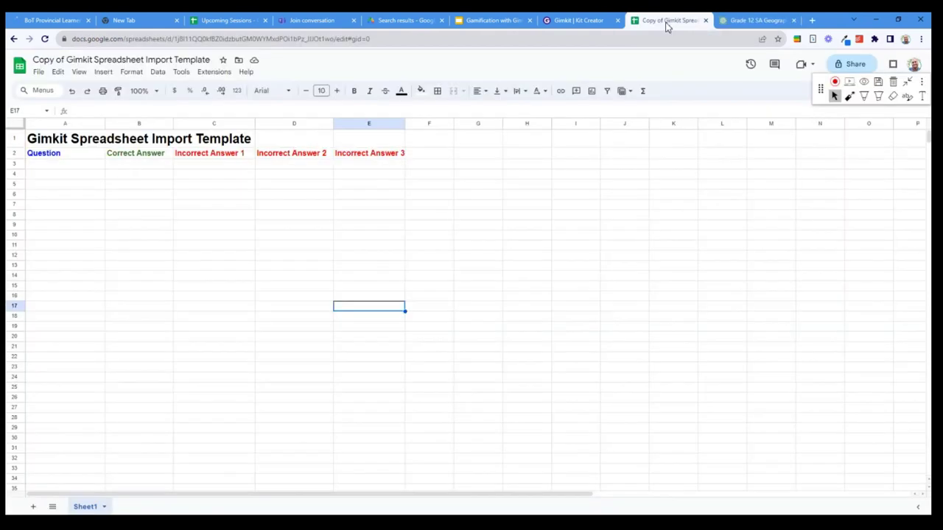
left_click(53, 168)
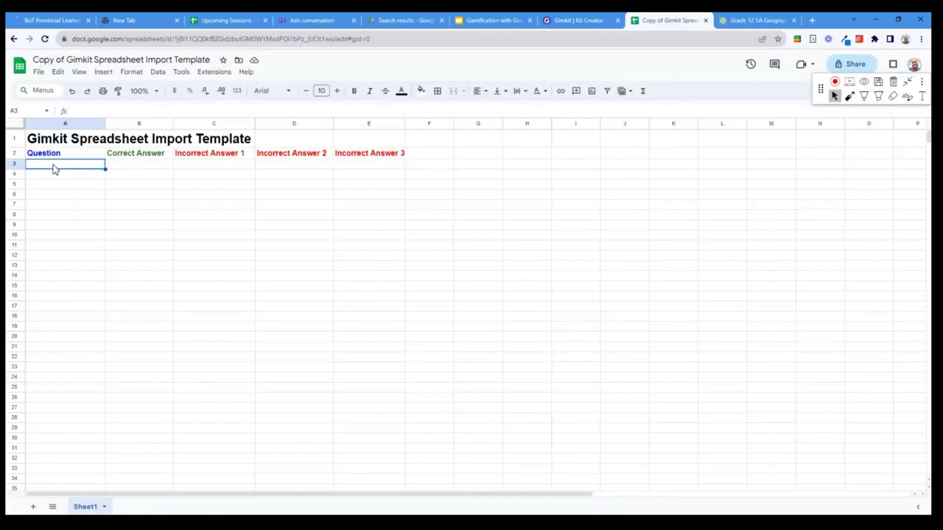
key("ctrl+v")
left_click(140, 295)
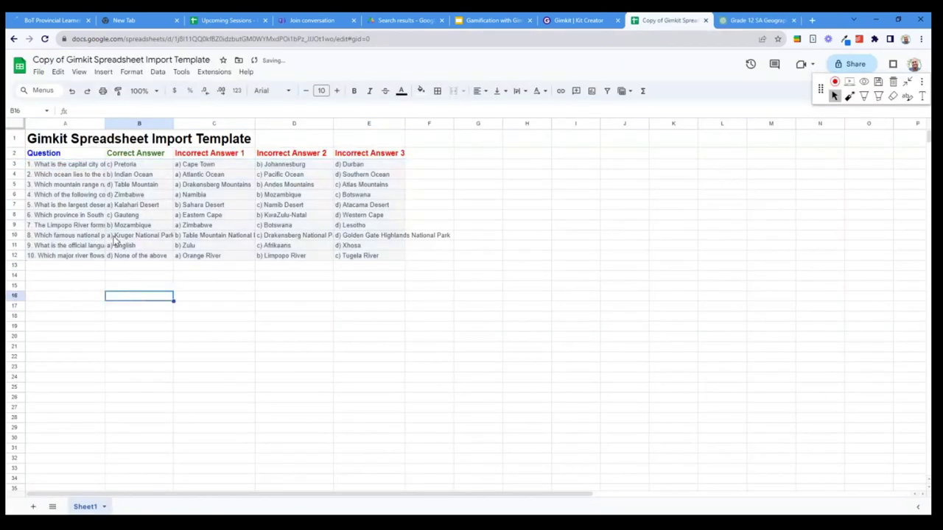
left_click(88, 166)
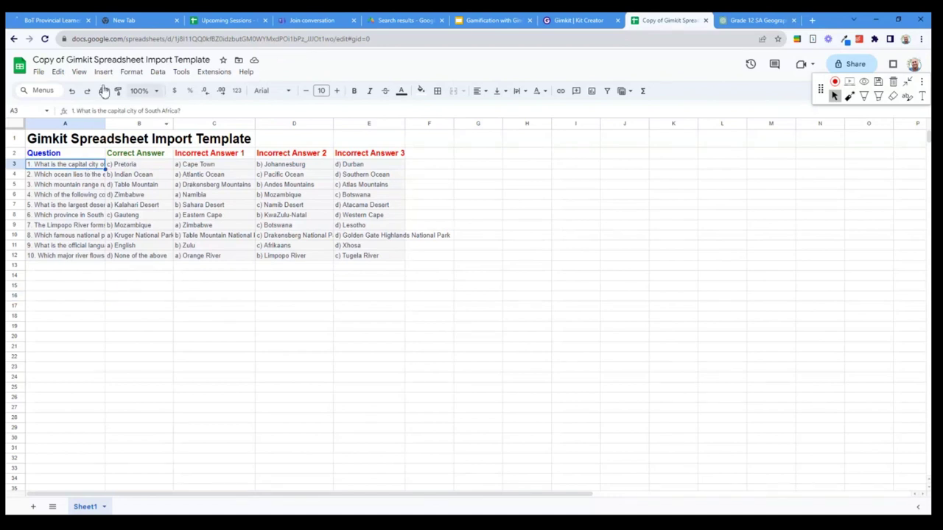
Download the sheet as Comma Separated Values (.csv) and return to the Gimkit import dialog
left_click(38, 72)
mouse_move(140, 193)
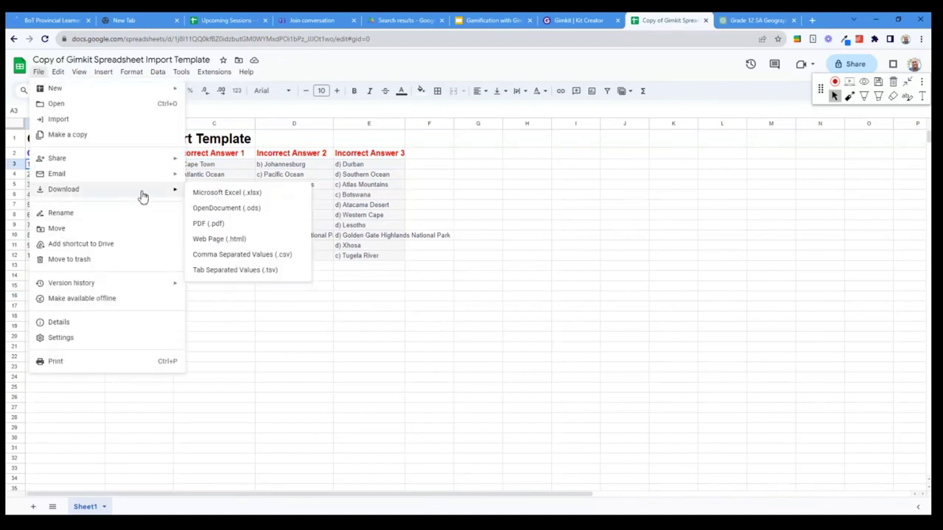
left_click(278, 255)
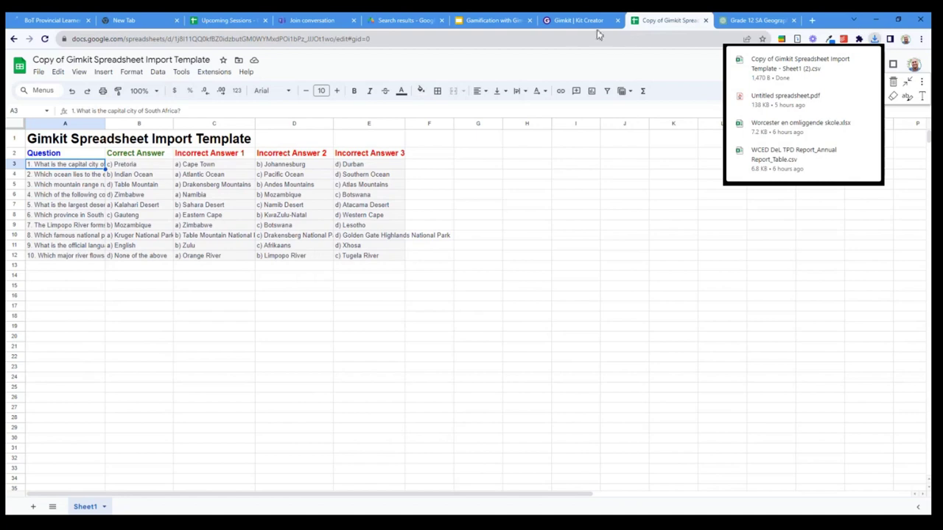
left_click(576, 20)
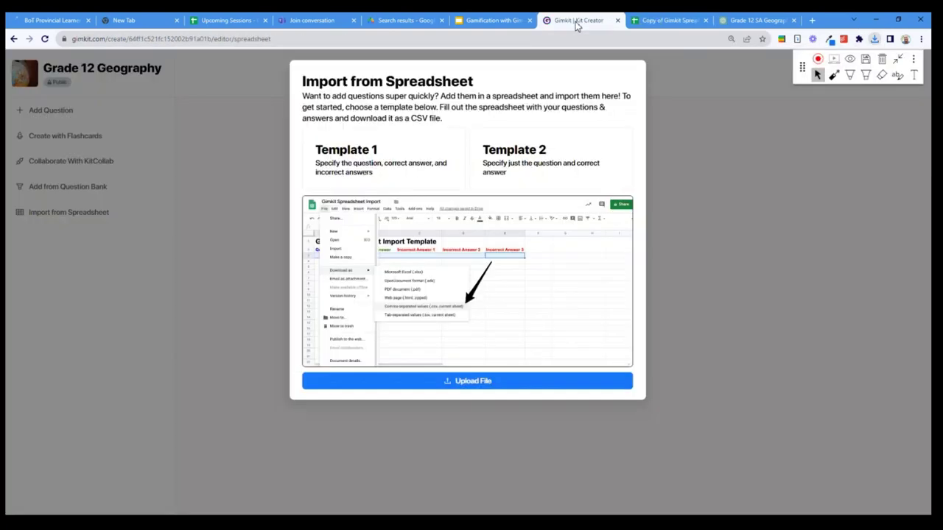
Upload the template CSV from Downloads and look over the ten imported questions
left_click(437, 381)
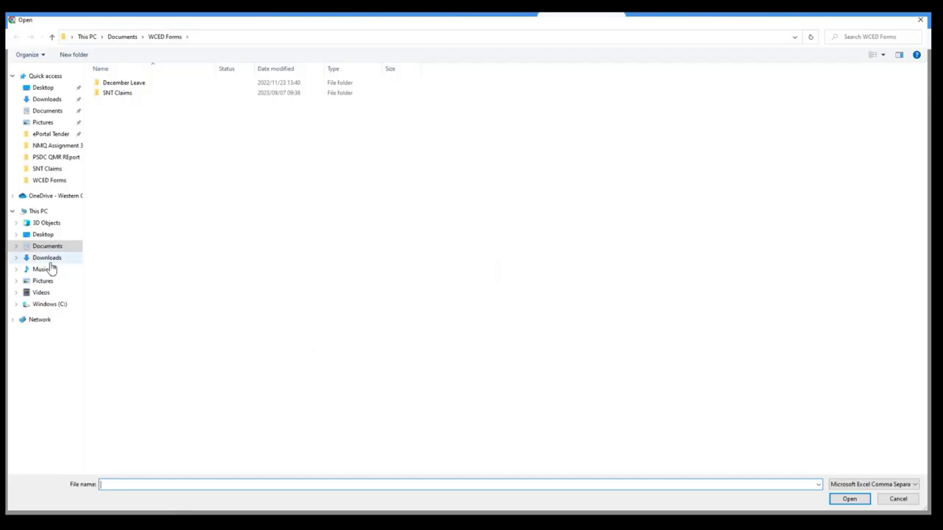
left_click(47, 258)
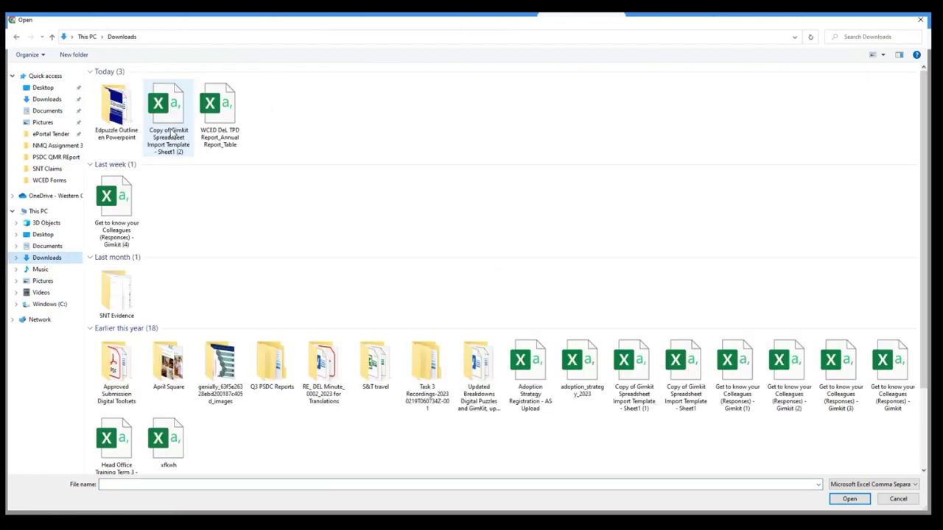
double_click(168, 118)
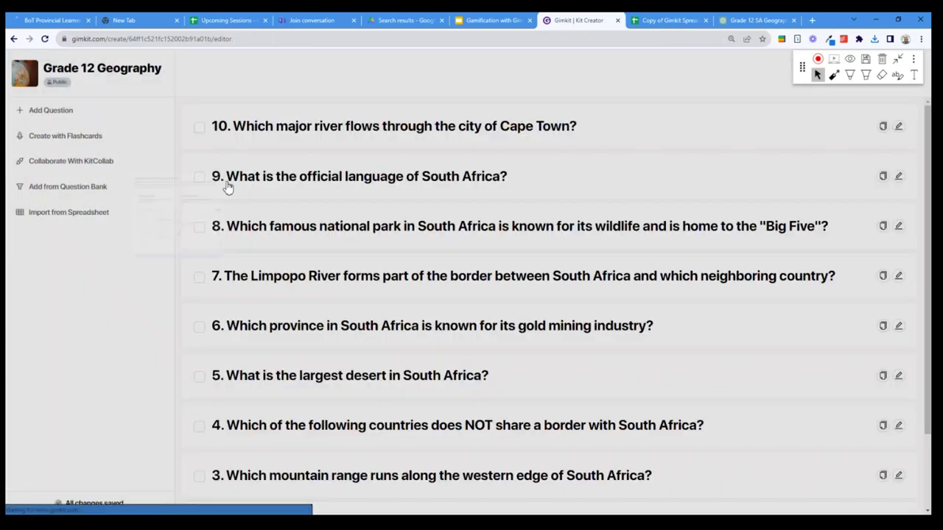
scroll(638, 128, "down", 2)
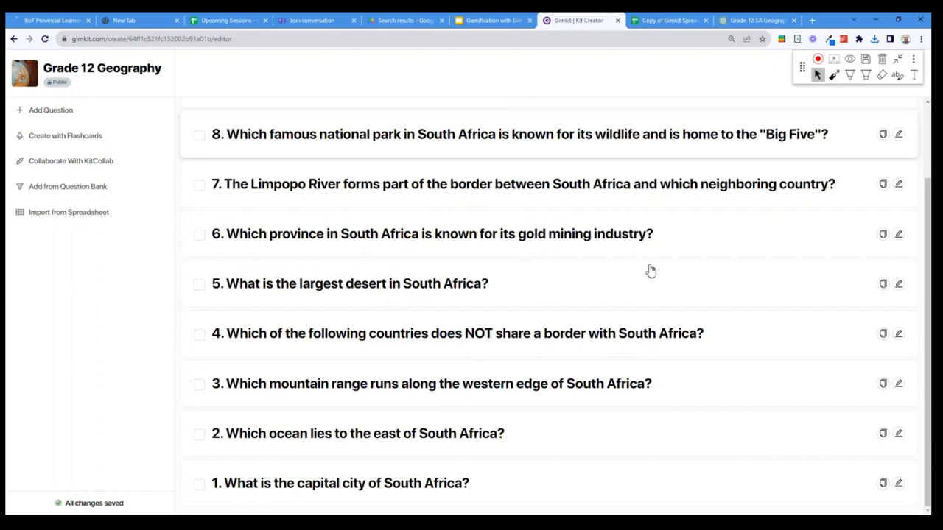
scroll(676, 285, "up", 2)
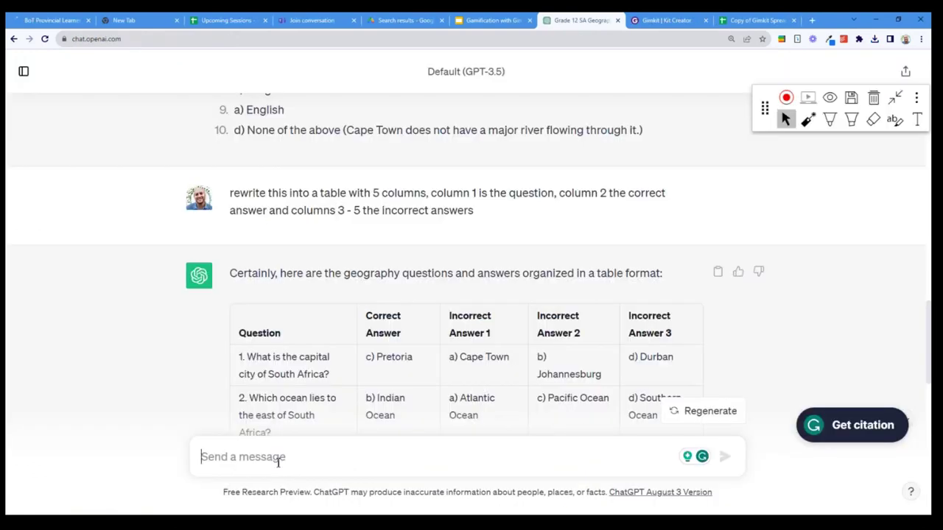
Ask ChatGPT to translate the questions into Afrikaans, then into isiXhosa
type("tran")
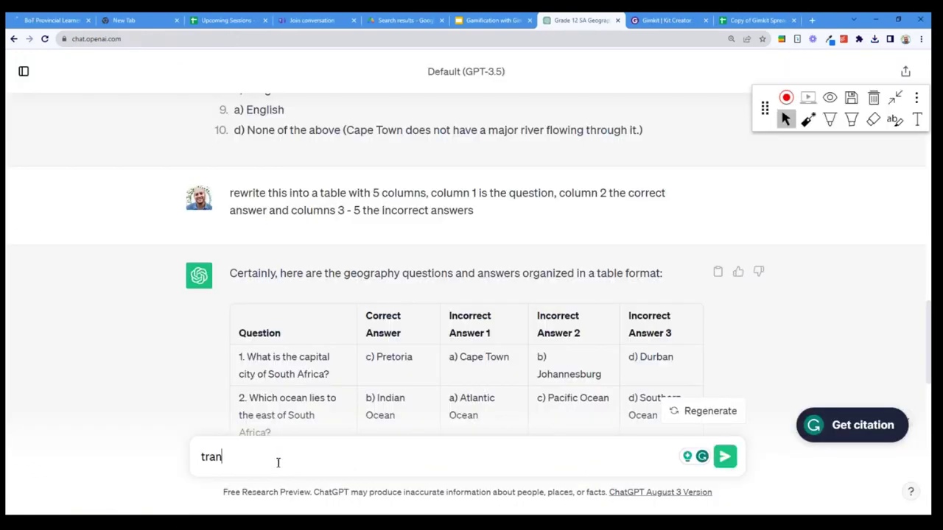
type("slate this into afrikaans")
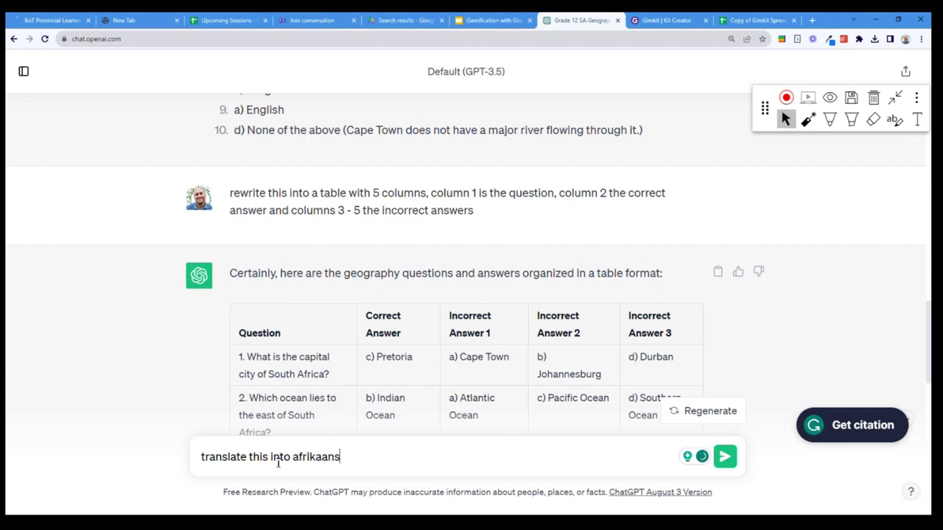
key("Return")
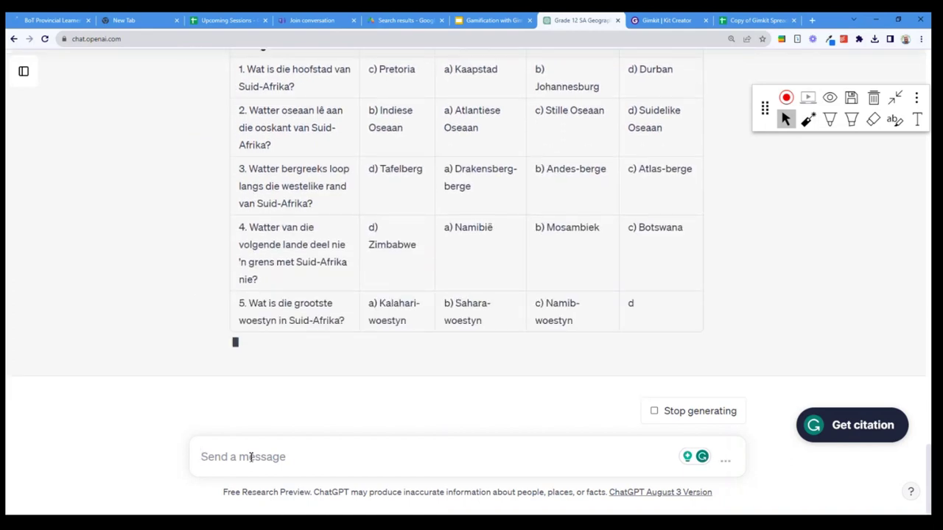
type("translate this ")
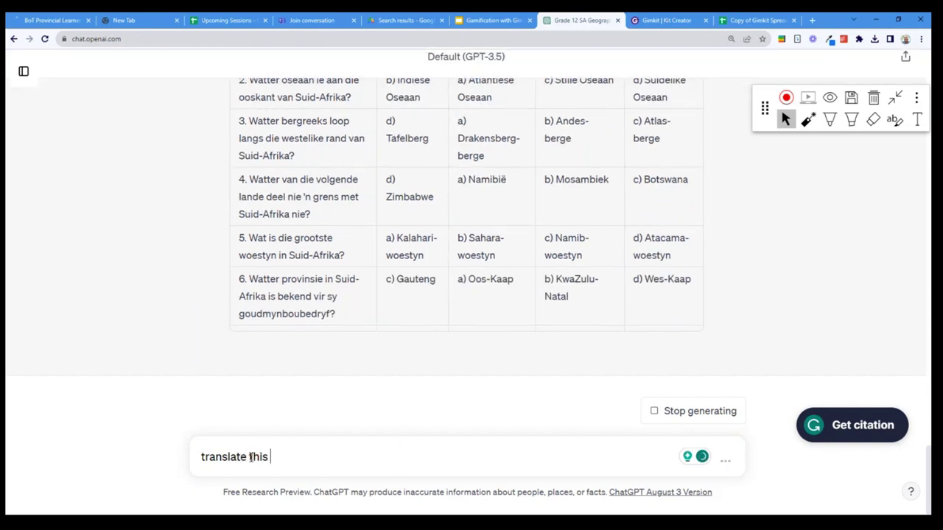
type("into isixh")
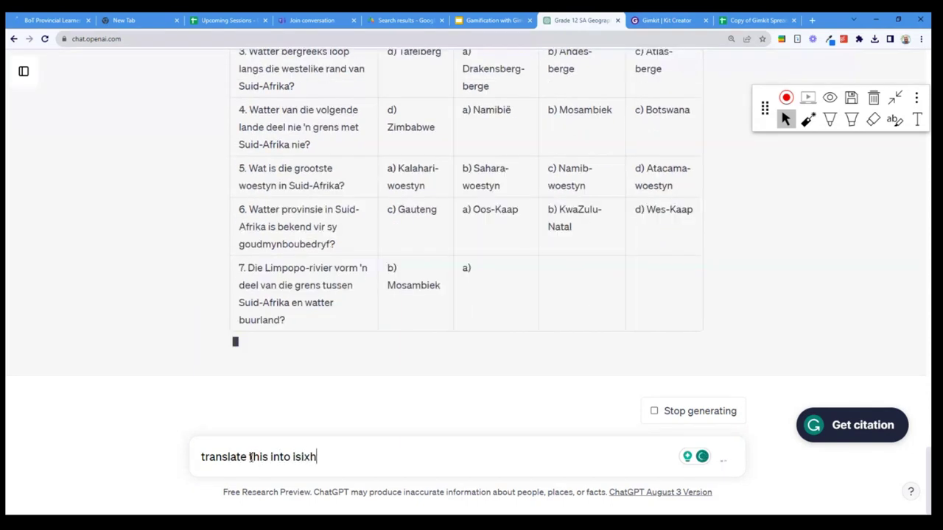
type("osa")
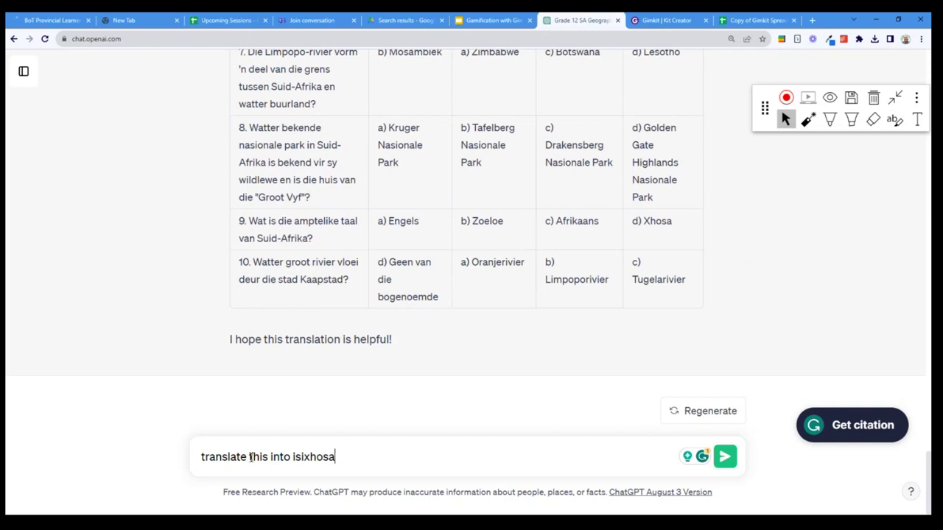
key("Return")
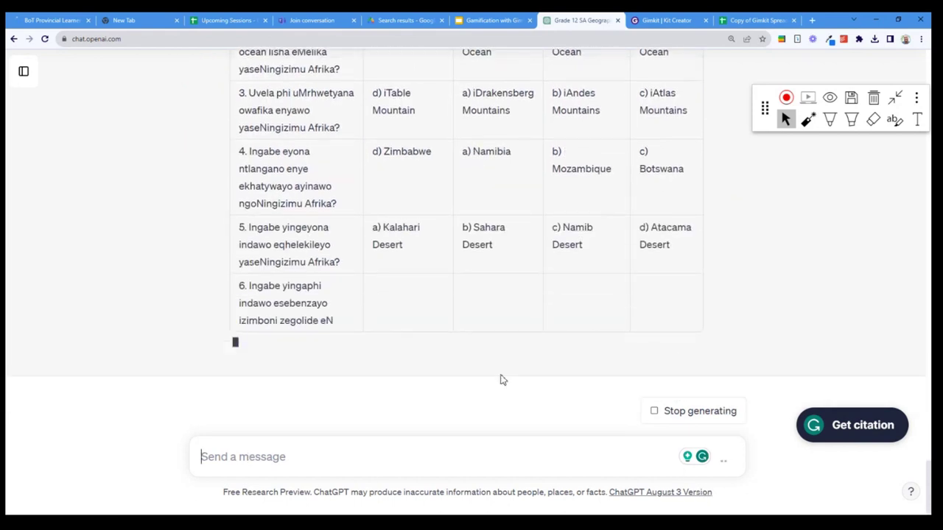
Start a new empty ChatGPT chat, then switch to the Gimkit kit editor tab
left_click(24, 71)
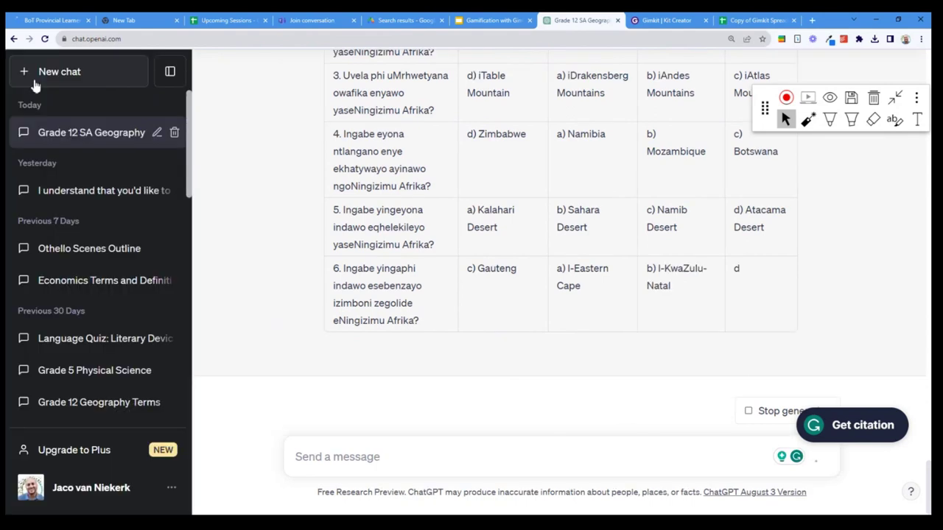
left_click(51, 82)
left_click(167, 77)
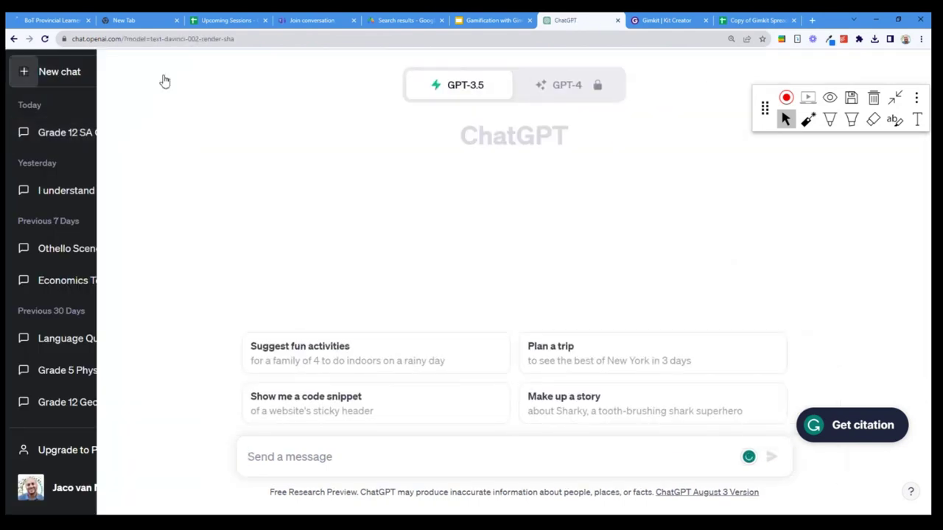
left_click(260, 462)
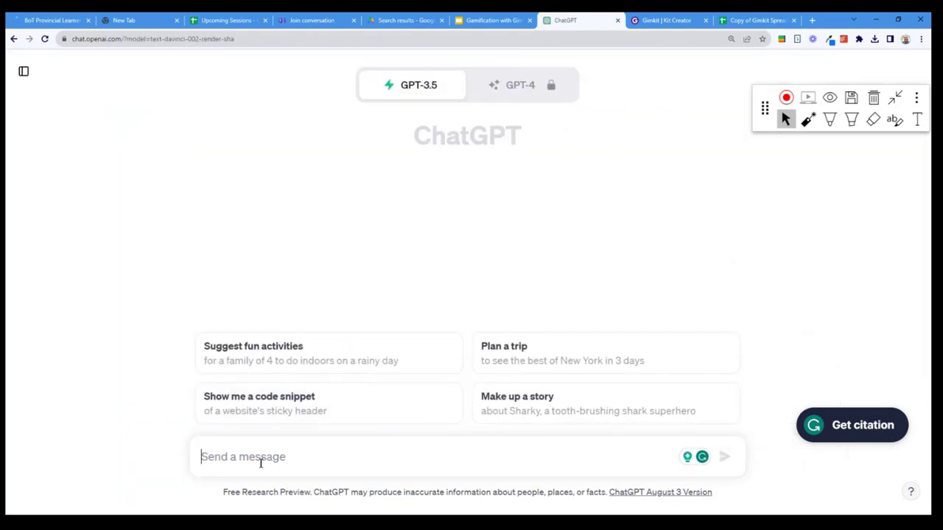
key("ctrl+Tab")
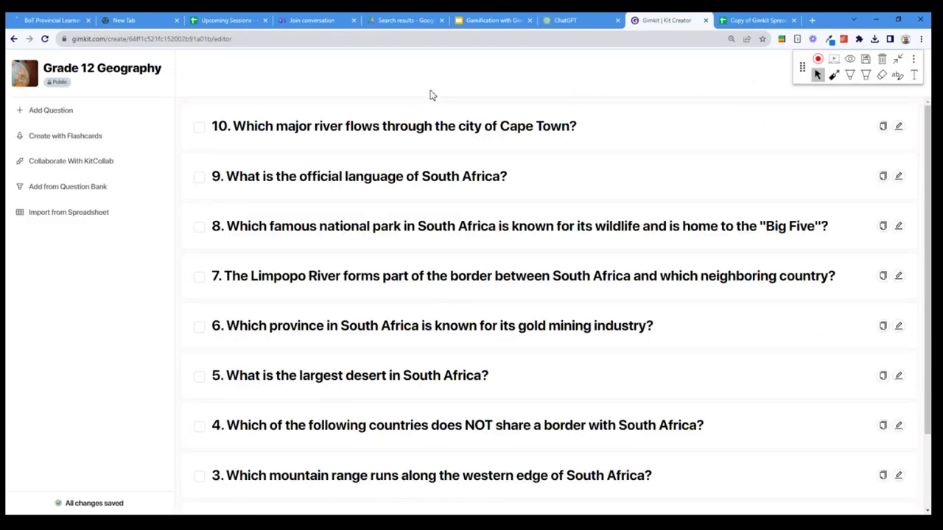
Exit full screen, move the annotation palette aside, choose All Done, and scroll the Kits list
key("F11")
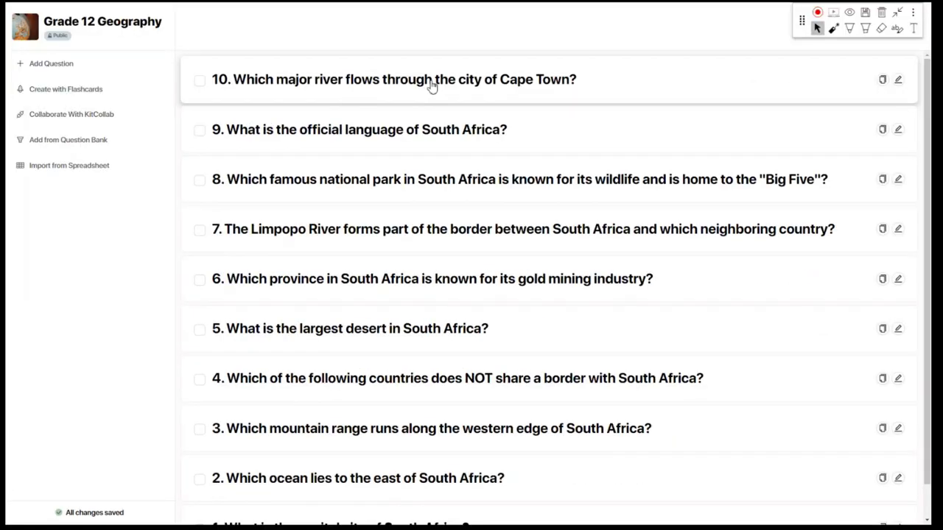
key("F11")
left_click_drag(802, 70, 737, 73)
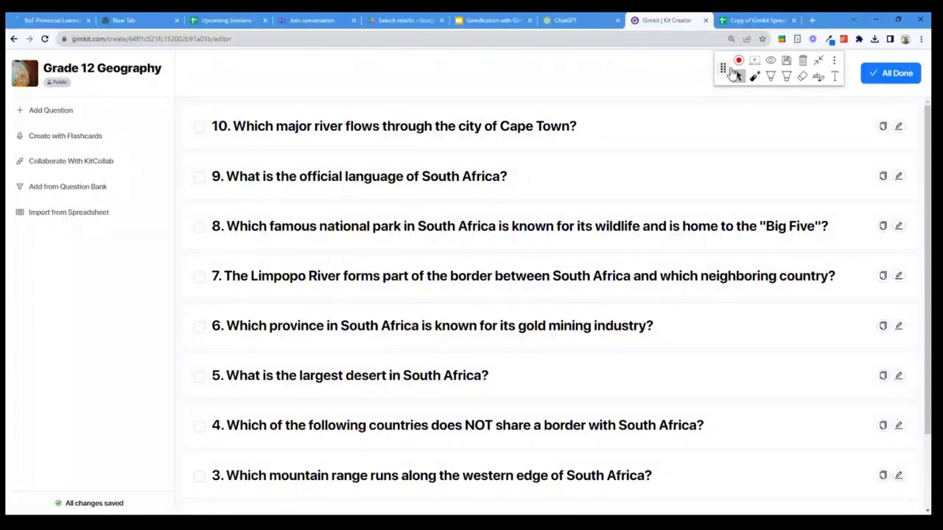
left_click(888, 73)
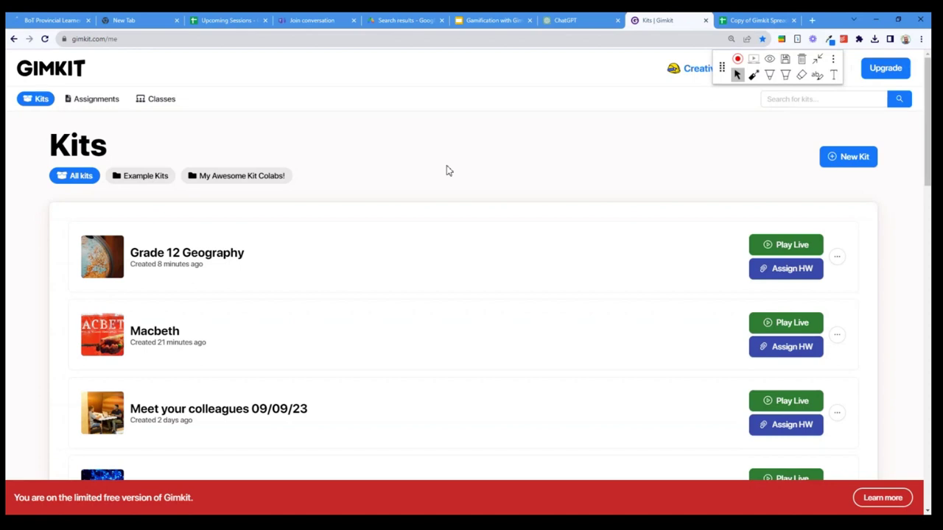
scroll(482, 184, "down", 1)
scroll(483, 182, "down", 6)
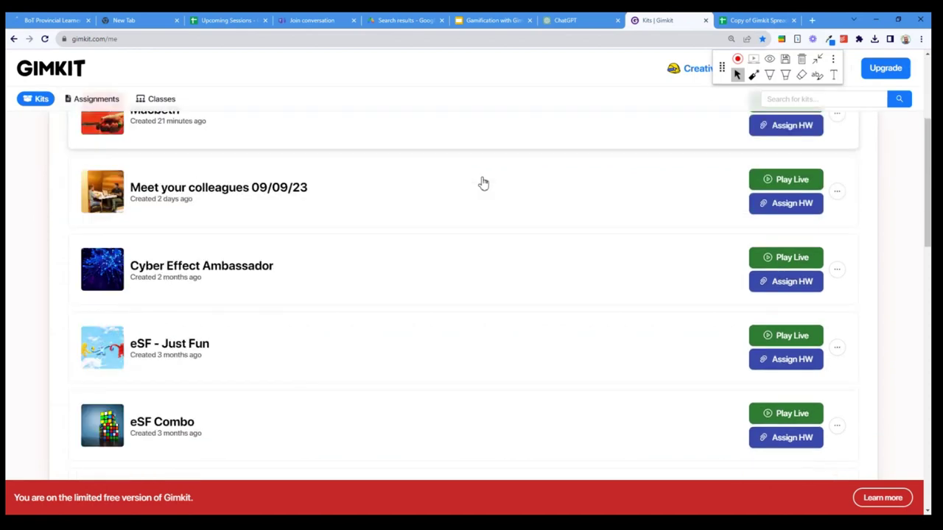
scroll(136, 372, "down", 1)
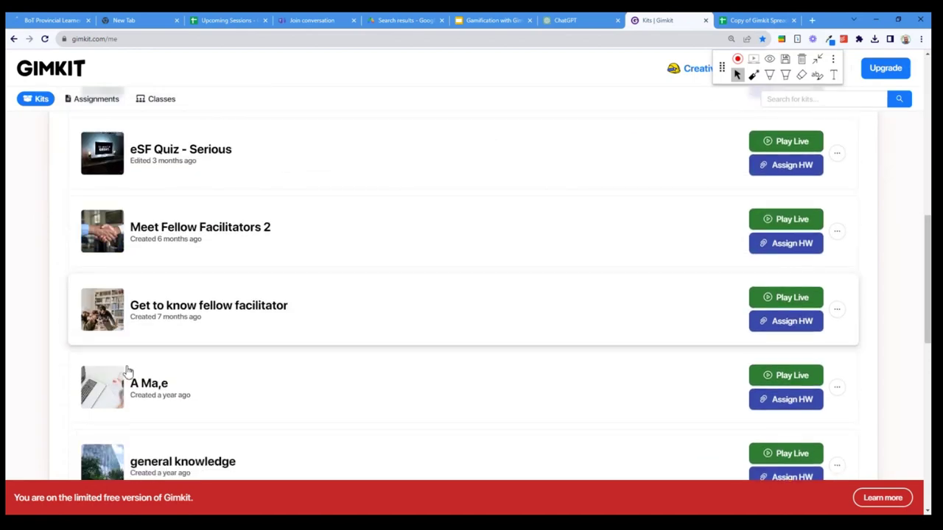
scroll(126, 371, "down", 3)
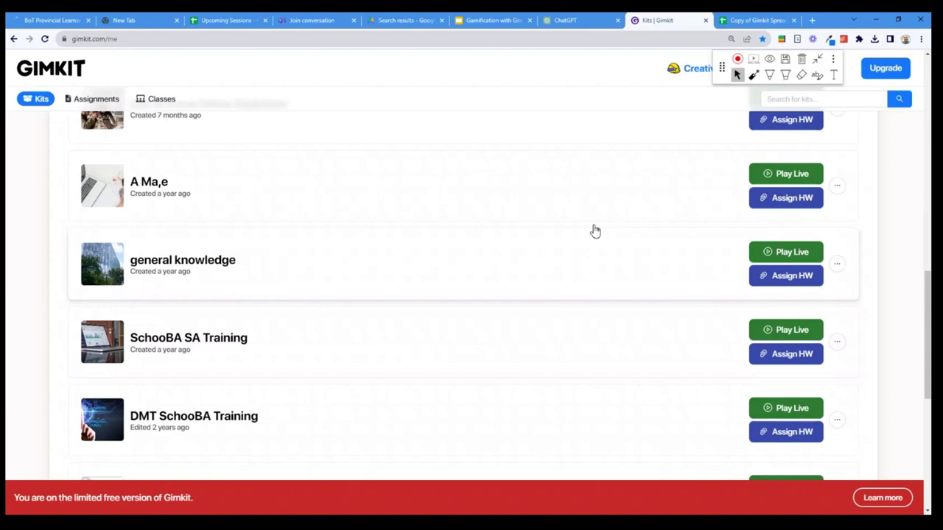
Launch Play Live for the 'general knowledge' kit in full screen and browse the game modes
left_click(788, 254)
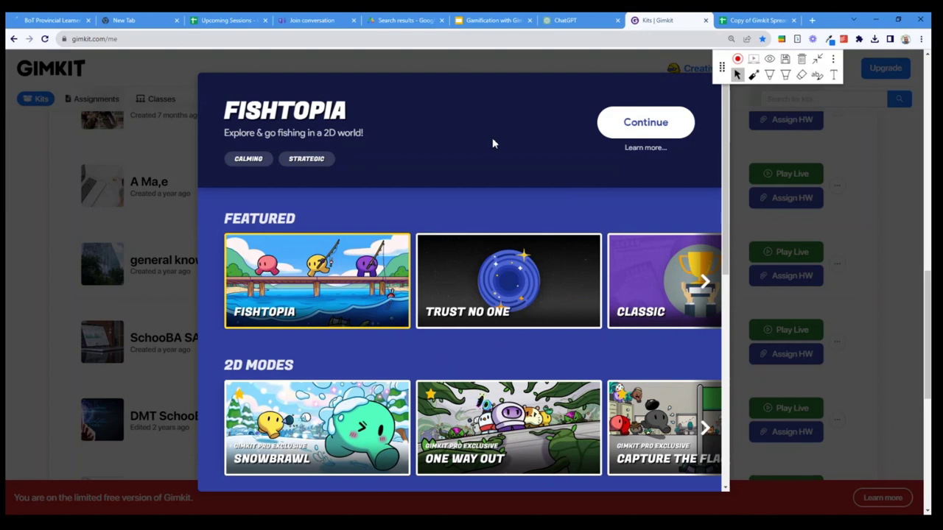
left_click(770, 75)
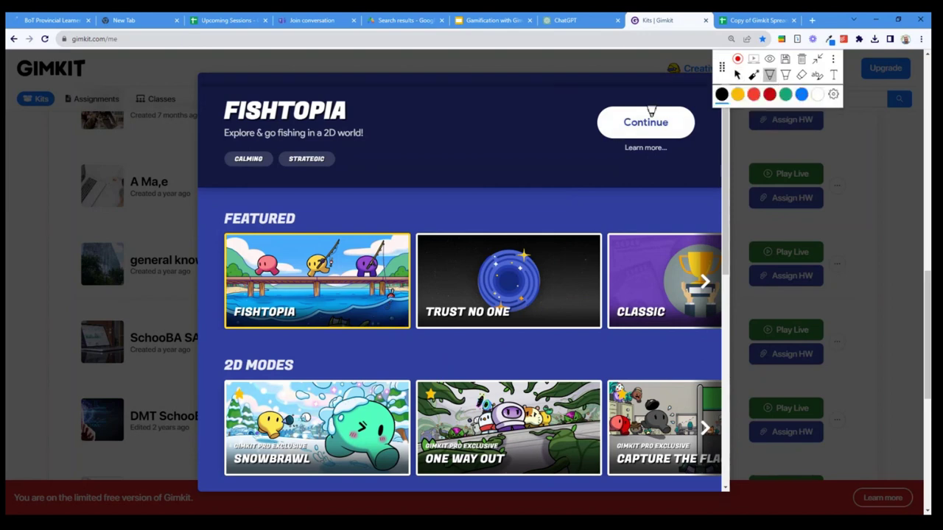
key("F11")
left_click(737, 28)
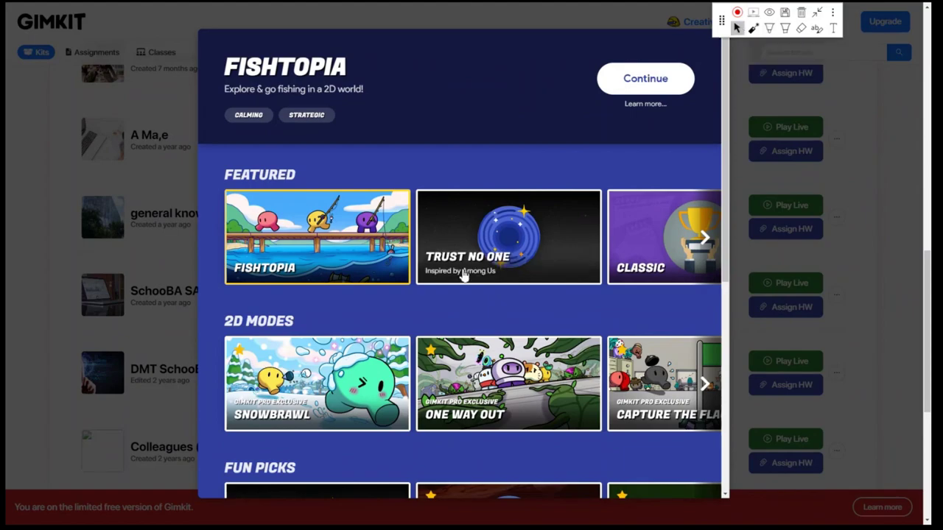
scroll(461, 272, "down", 3)
scroll(462, 275, "down", 2)
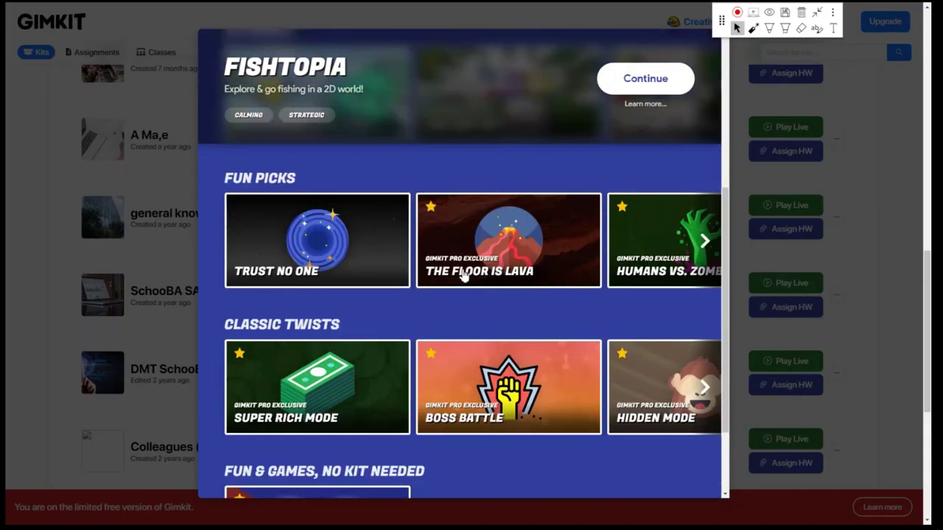
scroll(520, 364, "up", 3)
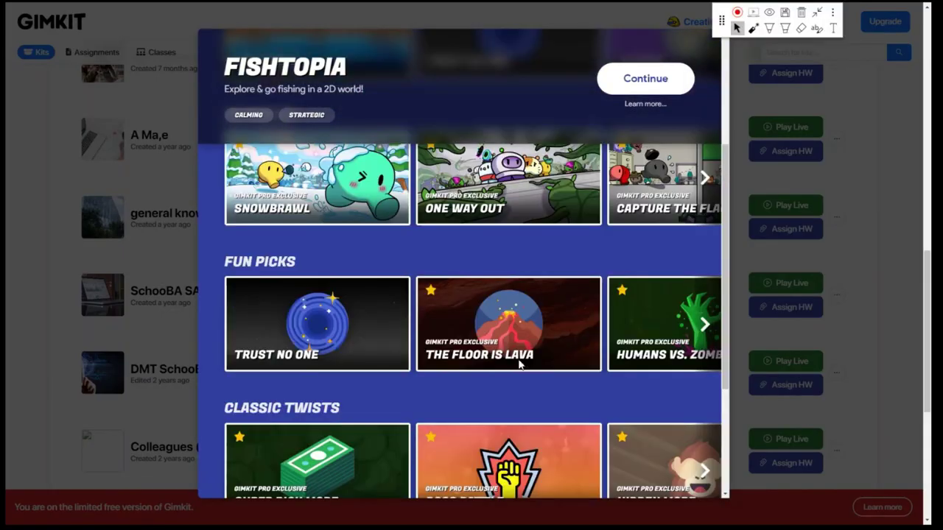
scroll(519, 364, "up", 2)
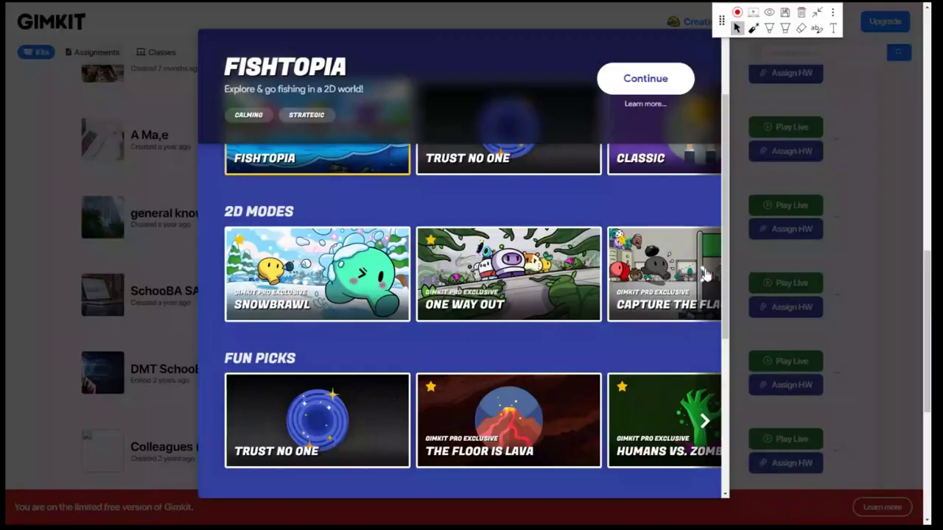
Page back through the 2D Modes row to Snowbrawl, selecting Tag: Domination
left_click(705, 275)
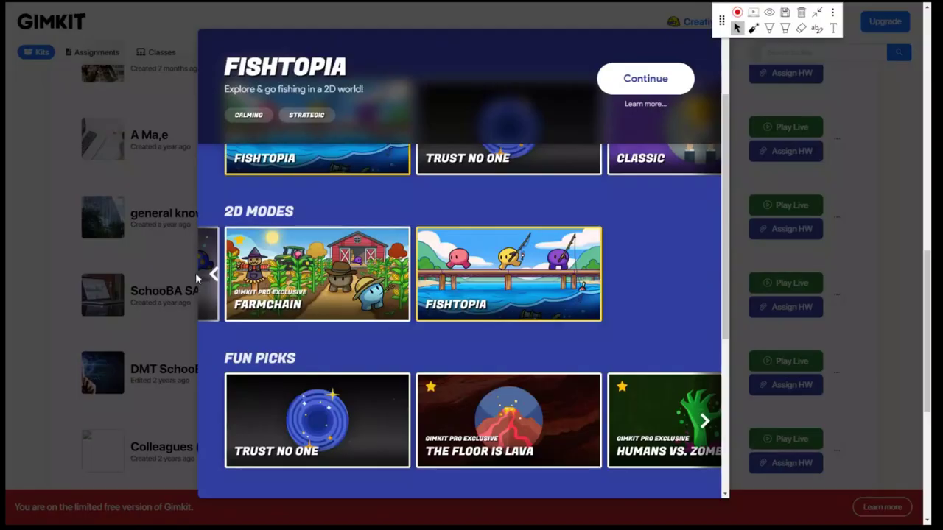
left_click(210, 275)
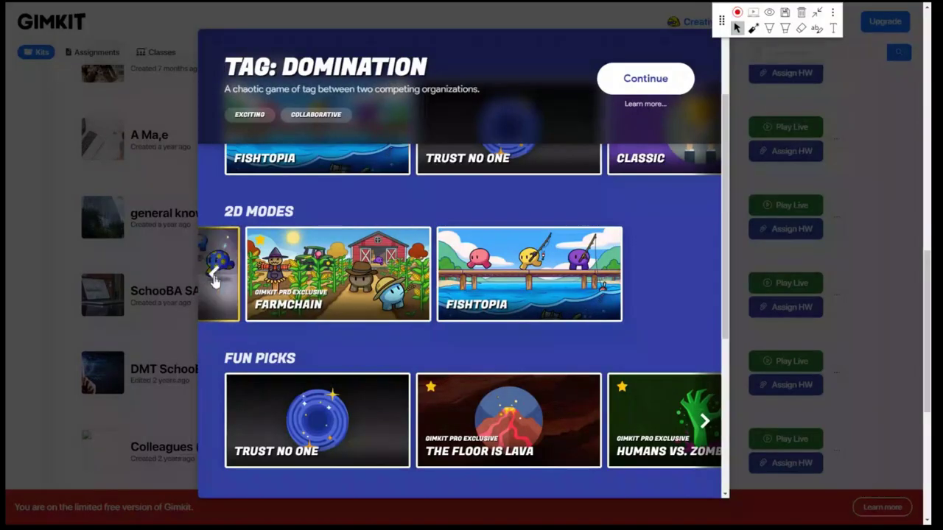
left_click(213, 275)
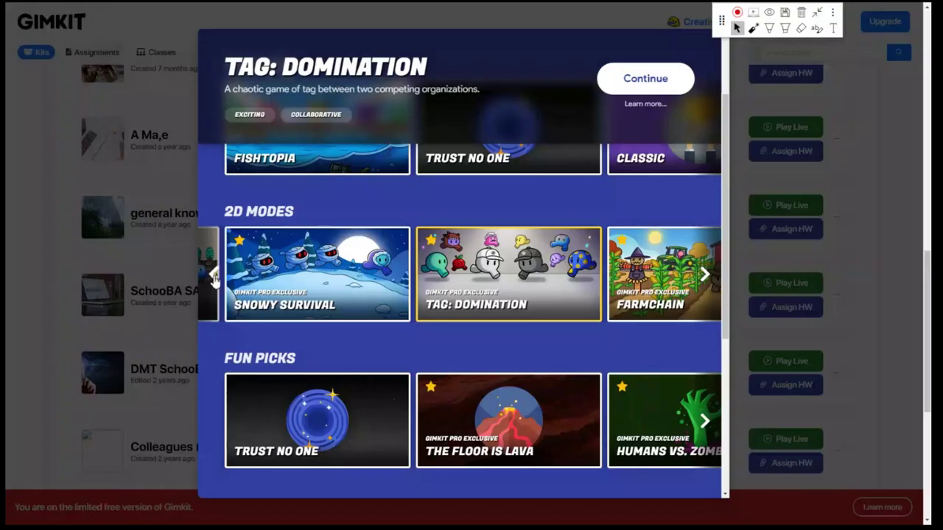
left_click(213, 275)
left_click(213, 276)
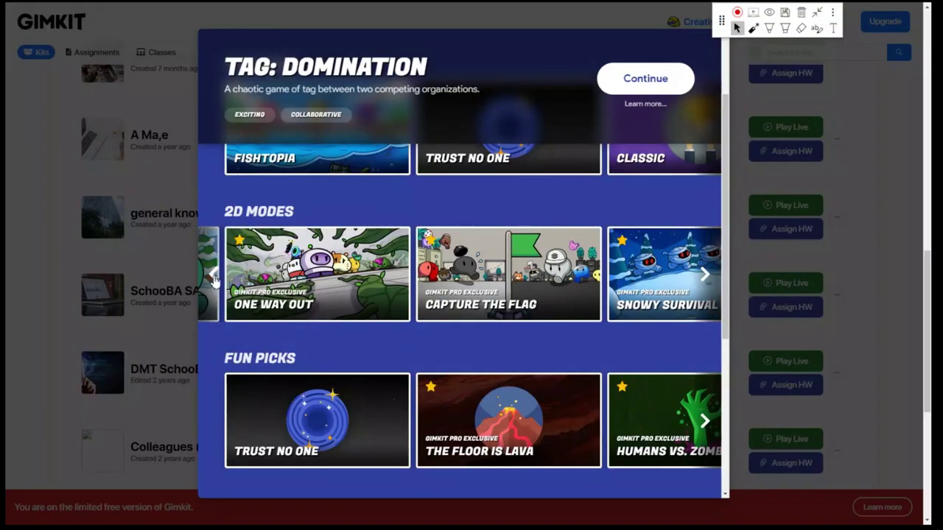
left_click(213, 275)
scroll(329, 347, "down", 1)
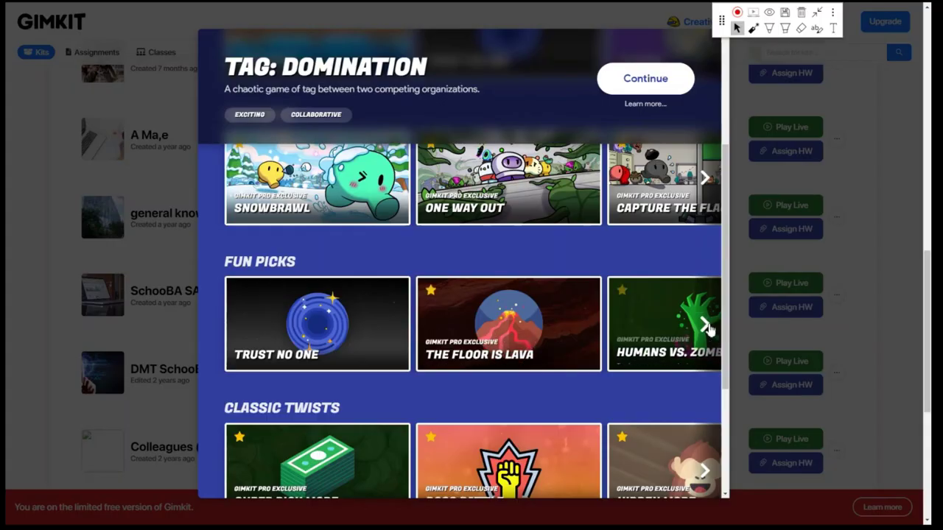
Reveal more Fun Picks games and circle the Fun Picks area with the yellow highlighter
left_click(706, 325)
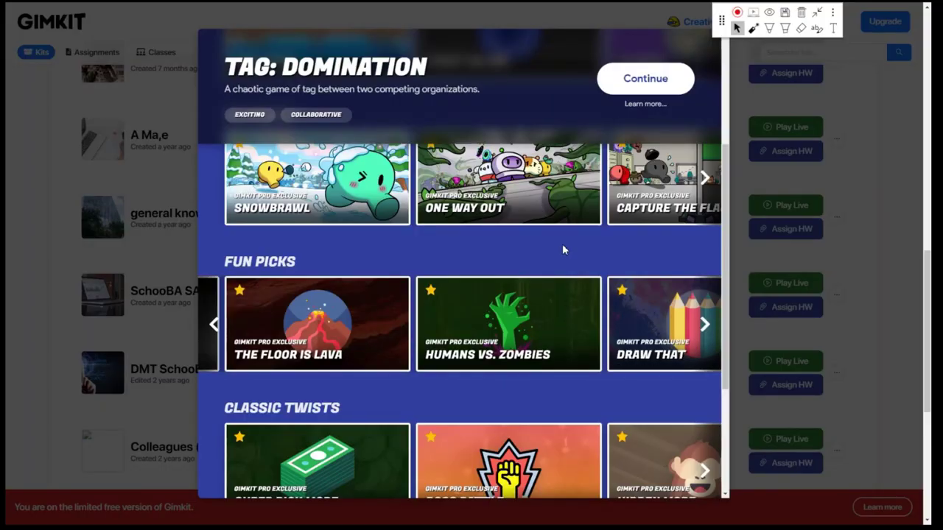
left_click(769, 28)
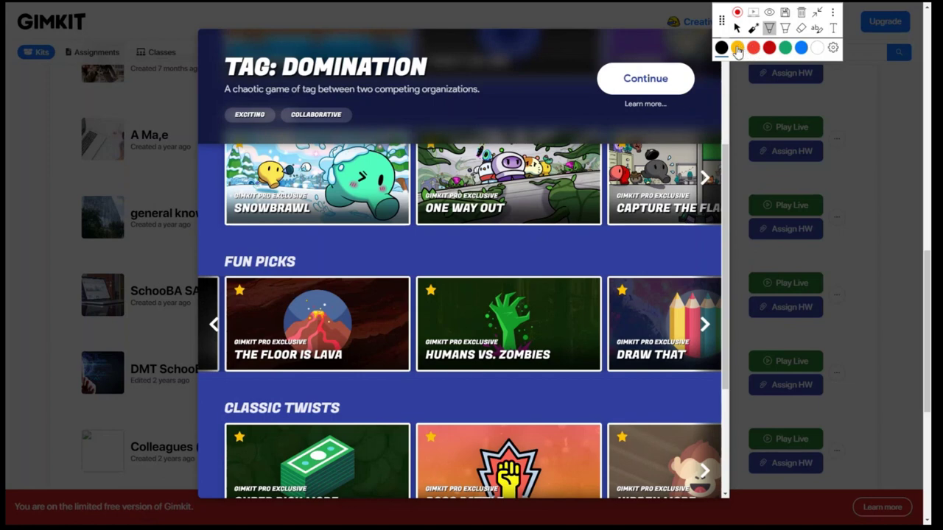
left_click(737, 48)
mouse_move(449, 277)
left_mouse_down()
mouse_move(417, 265)
mouse_move(400, 286)
mouse_move(412, 312)
mouse_move(438, 263)
left_mouse_up()
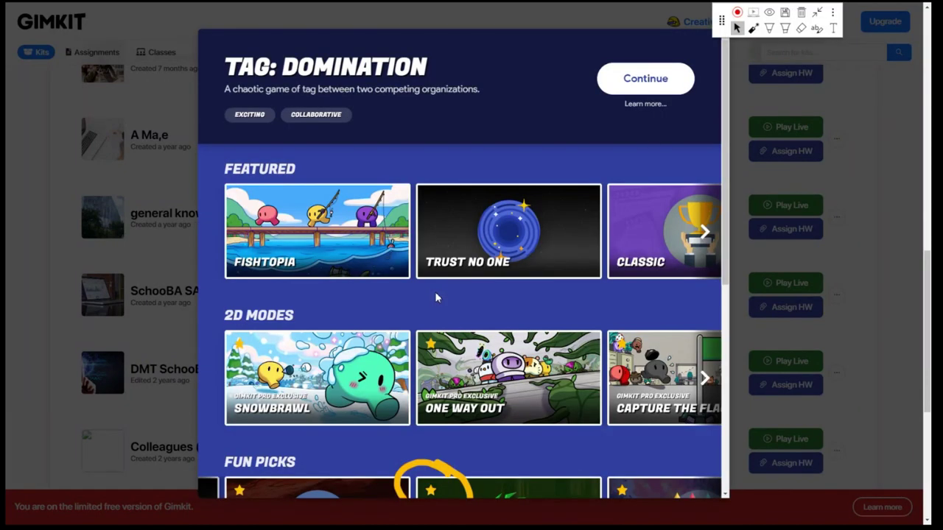
scroll(435, 297, "up", 1)
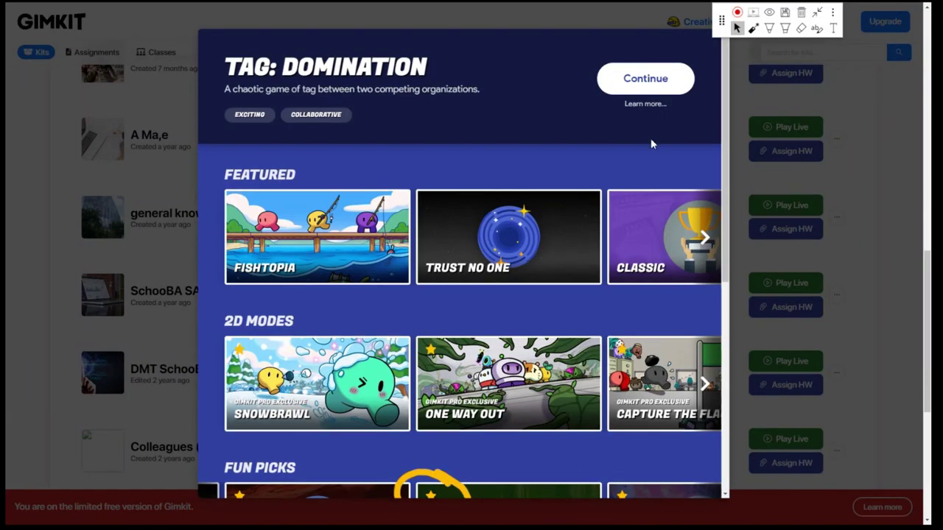
Mark the Fishtopia card with a green check, underline and outline
left_click(768, 28)
left_click(785, 47)
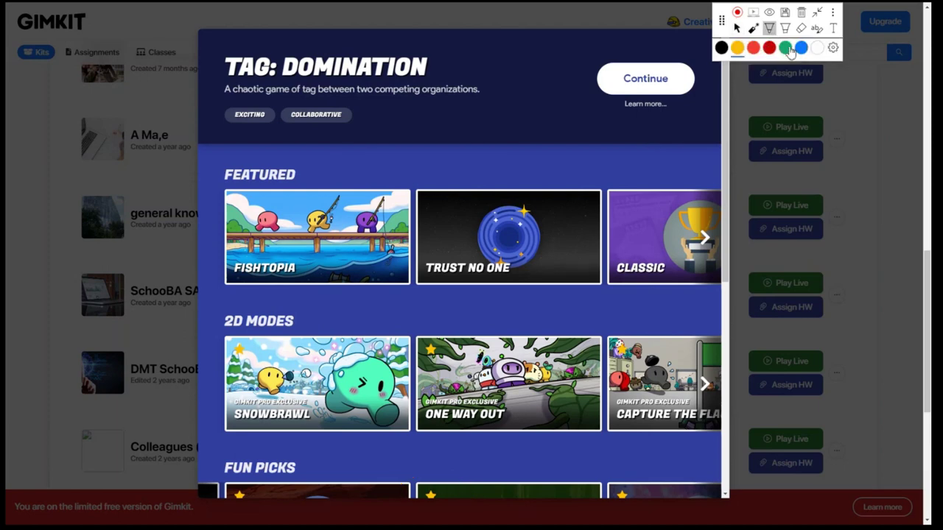
mouse_move(296, 200)
left_mouse_down()
mouse_move(305, 221)
mouse_move(350, 172)
left_mouse_up()
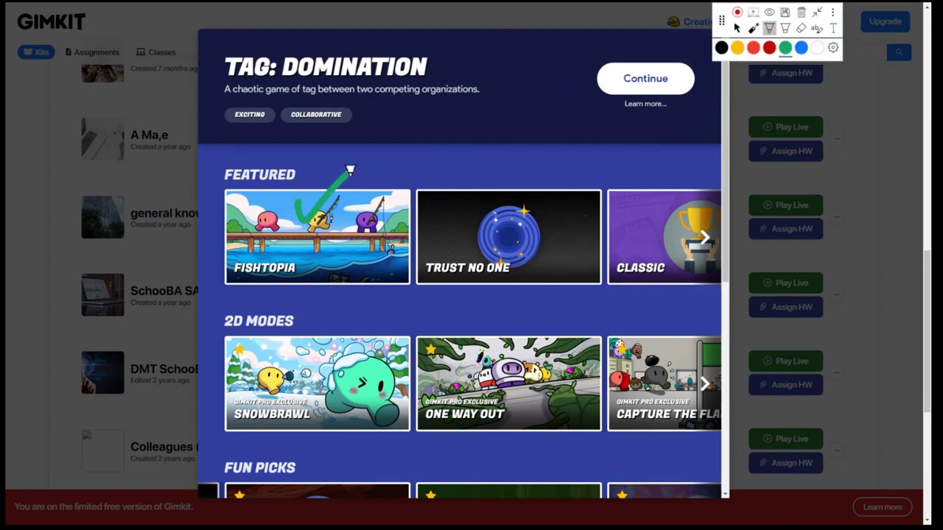
left_click_drag(227, 185, 411, 185)
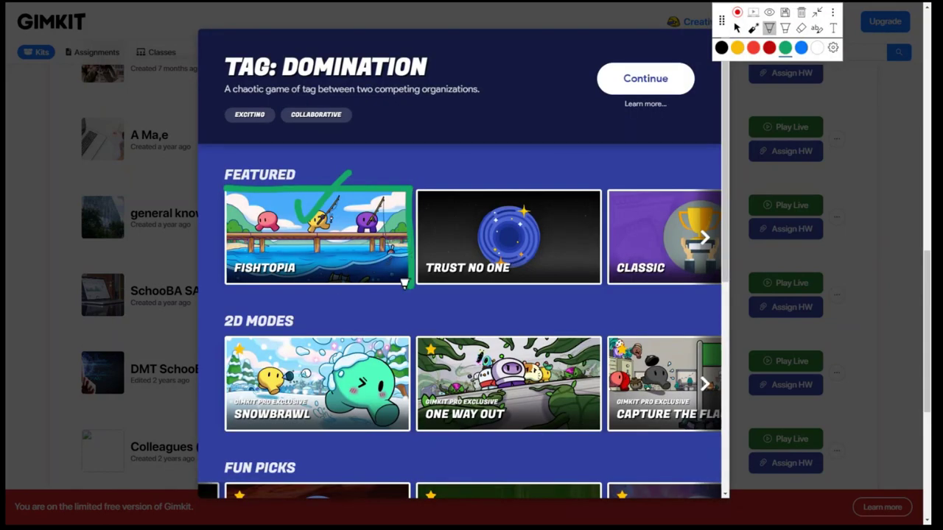
left_click_drag(406, 278, 210, 282)
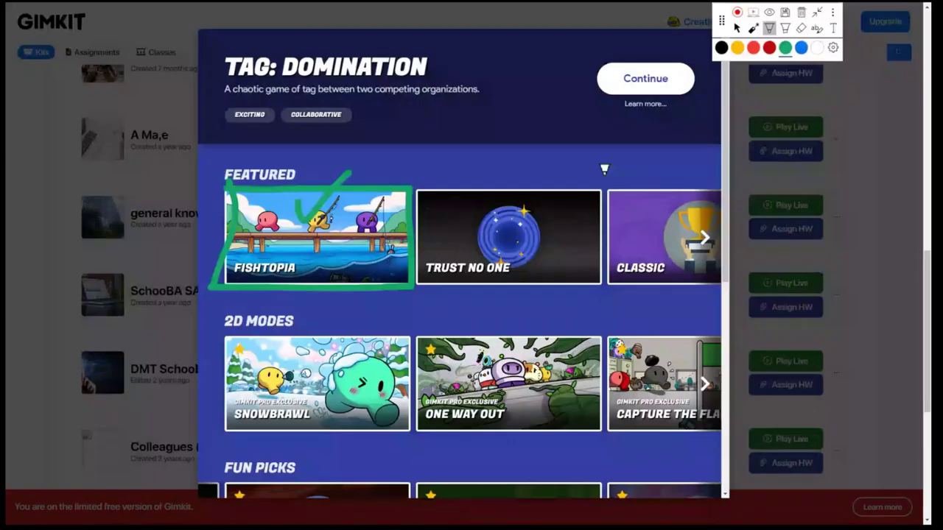
Draw a yellow box and curved arrow around the Trust No One card
left_click(768, 48)
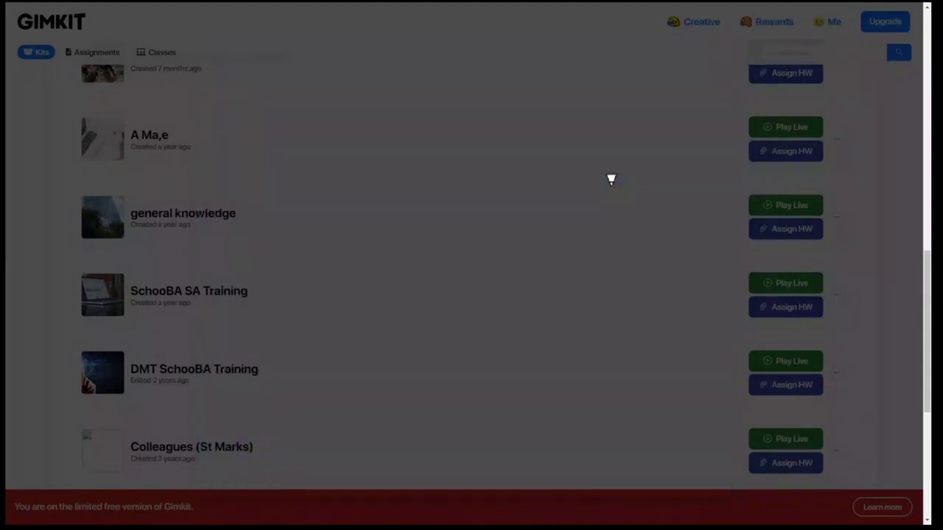
mouse_move(611, 179)
left_mouse_down()
mouse_move(606, 295)
mouse_move(409, 298)
mouse_move(415, 190)
left_mouse_up()
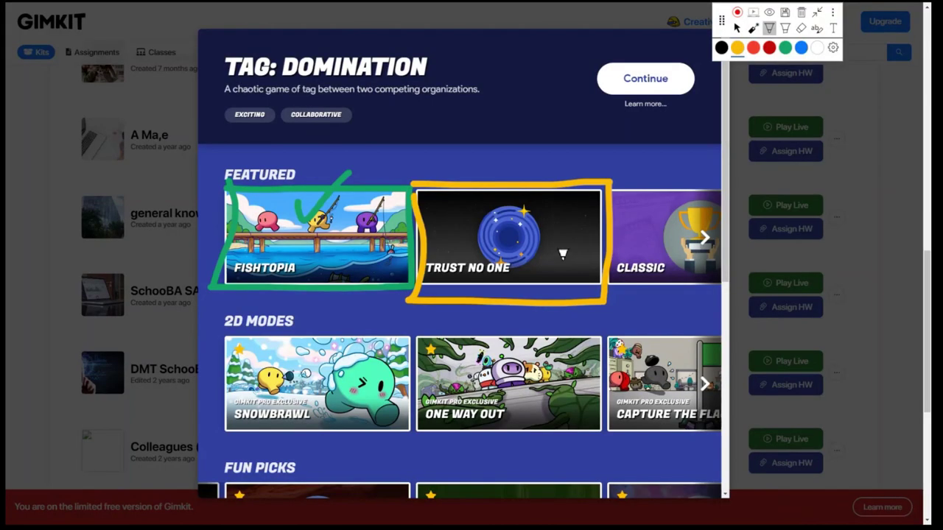
mouse_move(484, 215)
left_mouse_down()
mouse_move(543, 204)
mouse_move(519, 221)
mouse_move(516, 274)
mouse_move(490, 267)
mouse_move(515, 252)
left_mouse_up()
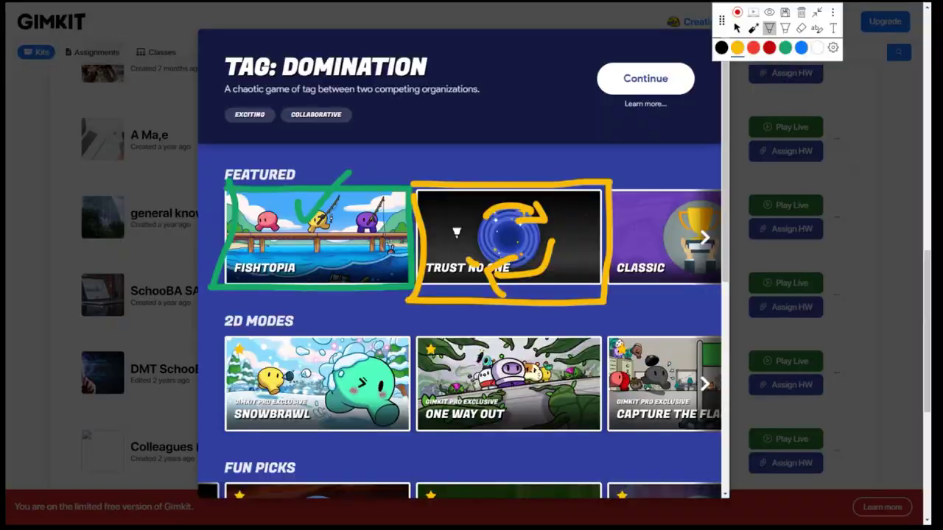
left_click_drag(471, 202, 474, 234)
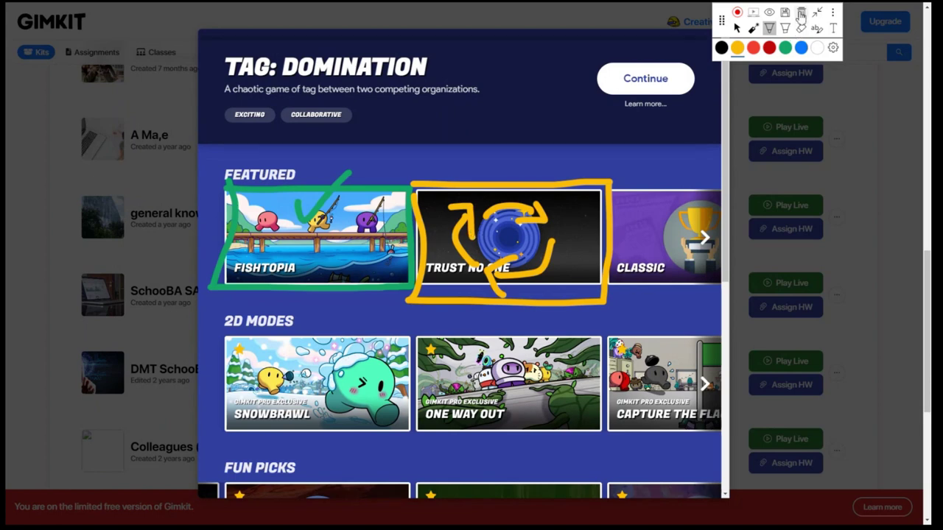
Clear the annotations, draw an arrow toward Fishtopia, and select Fishtopia as the mode
left_click(801, 13)
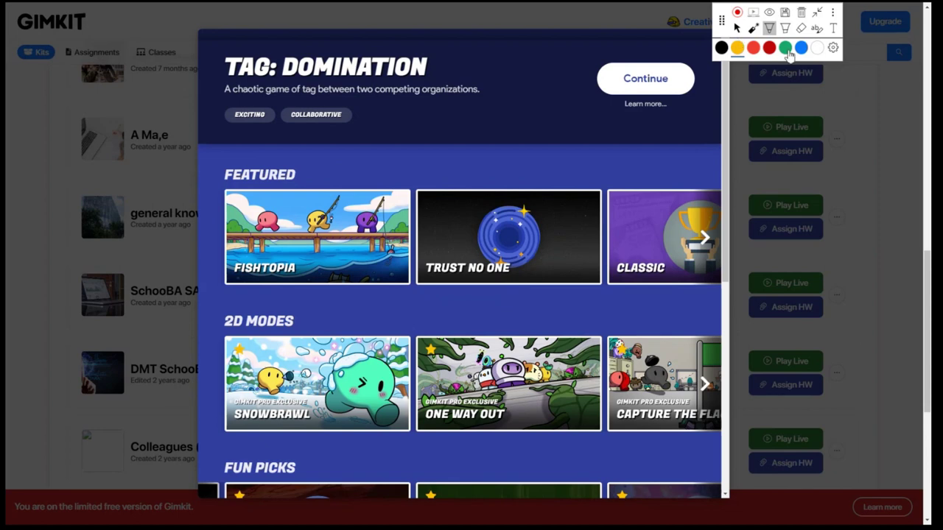
mouse_move(410, 127)
left_mouse_down()
mouse_move(374, 142)
mouse_move(366, 175)
mouse_move(353, 165)
mouse_move(367, 193)
left_mouse_up()
left_click(736, 28)
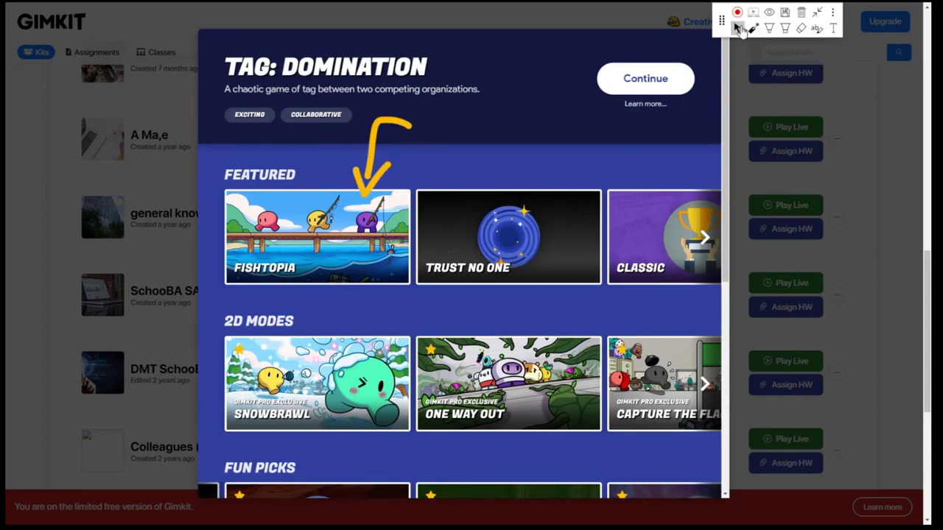
left_click(322, 237)
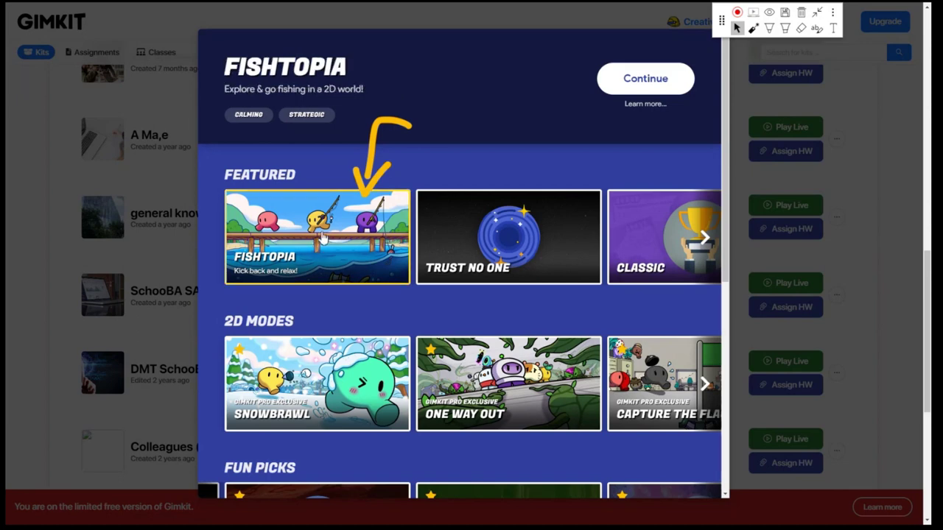
Set Bait Per Question to 5, keep Game Duration at 10 minutes, and create the game
left_click(645, 78)
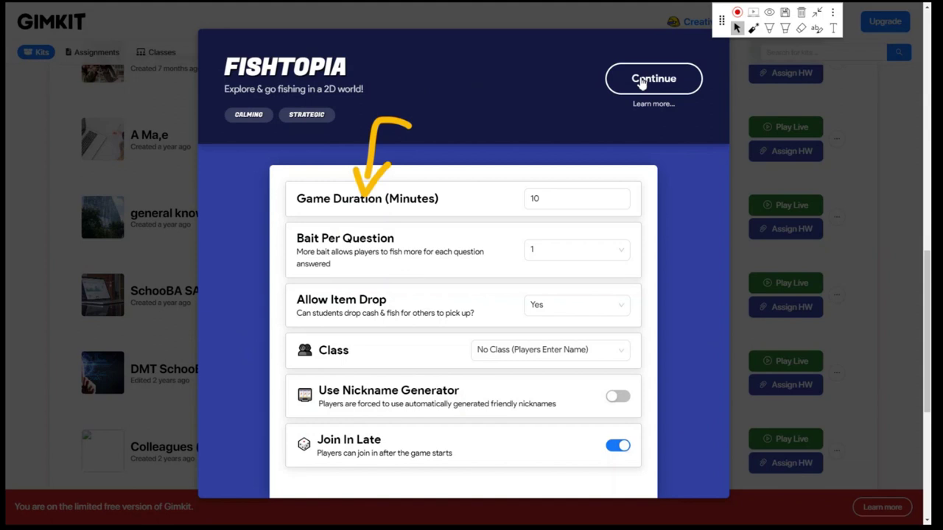
double_click(567, 201)
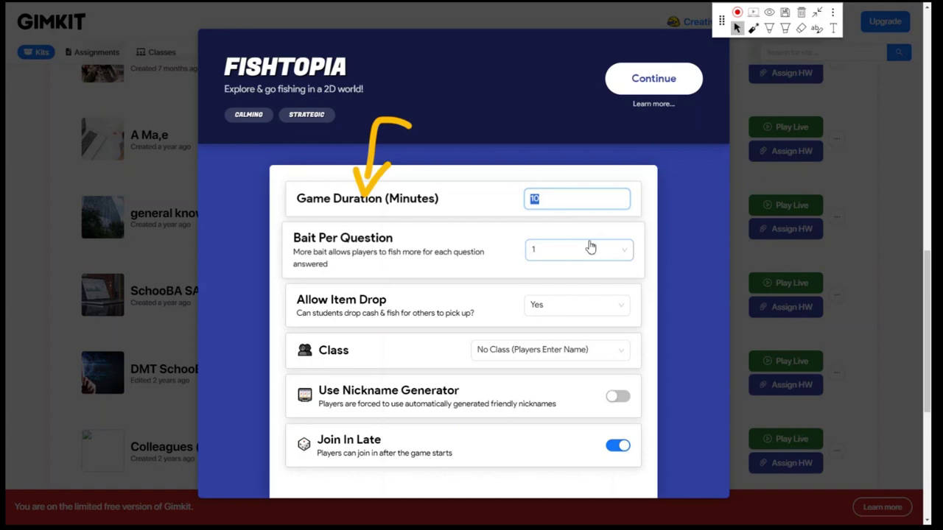
left_click(550, 253)
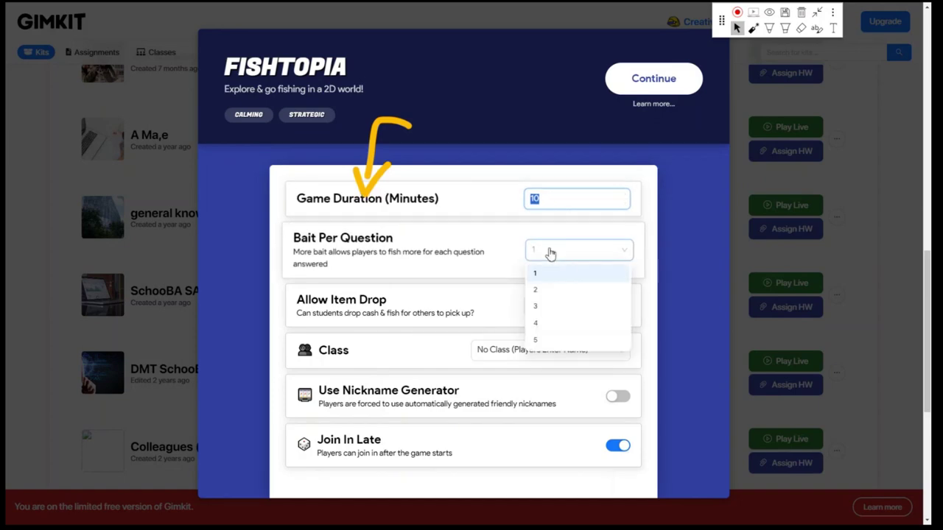
left_click(553, 324)
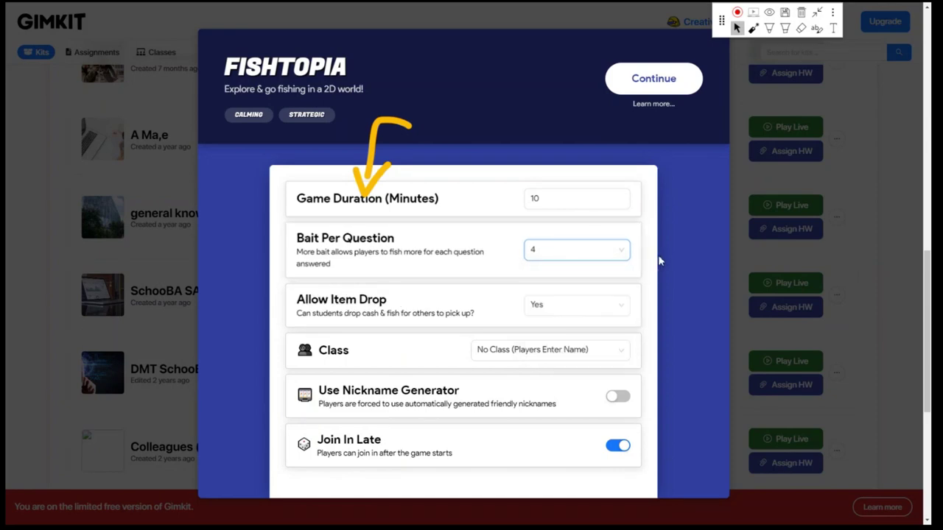
left_click(608, 257)
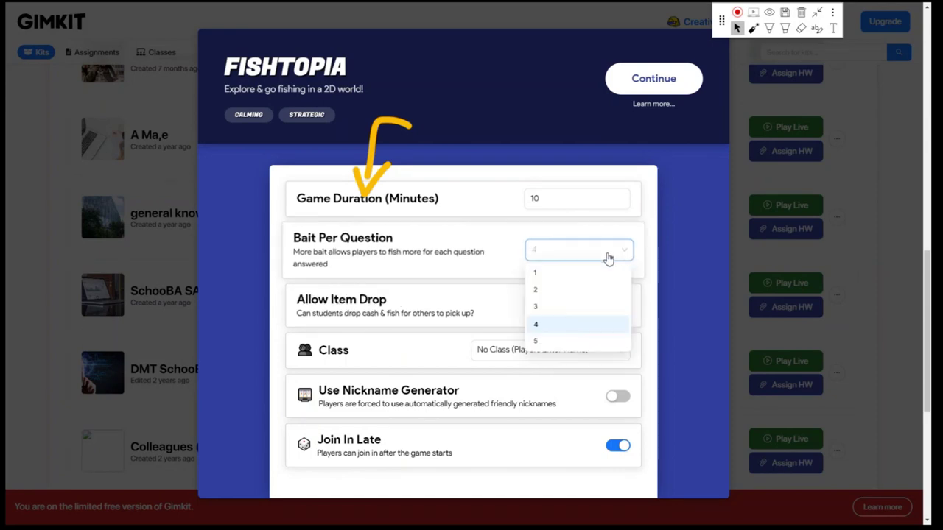
scroll(608, 258, "down", 3)
scroll(562, 252, "up", 2)
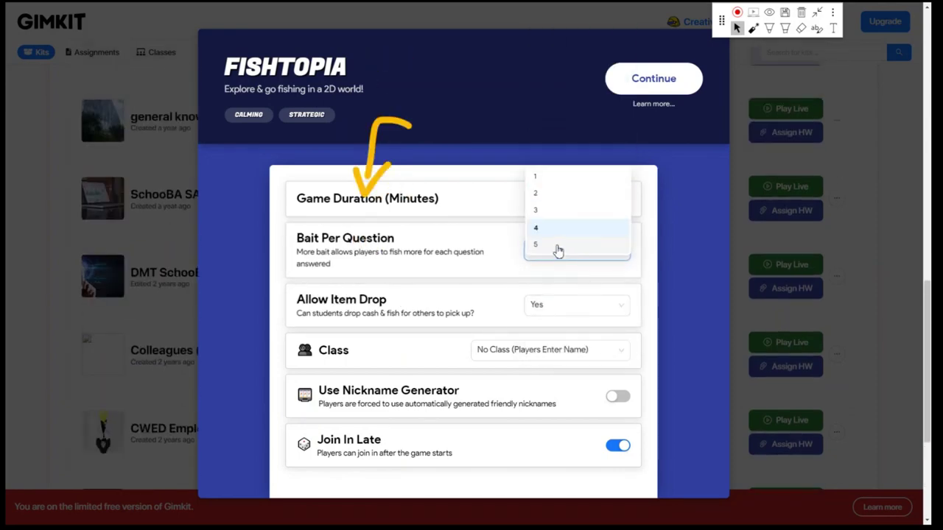
left_click(557, 247)
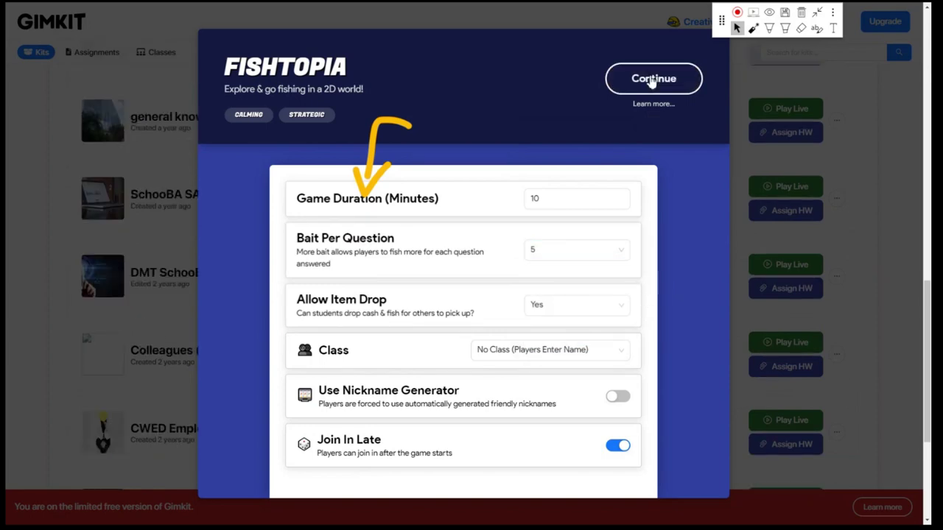
left_click(651, 81)
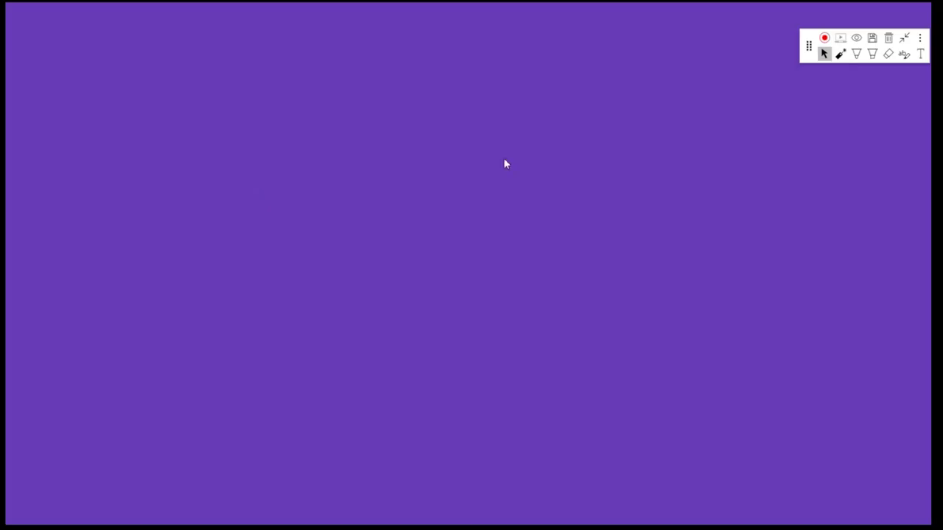
Copy the Fishtopia game's join link from the lobby's join code
left_click_drag(807, 46, 809, 20)
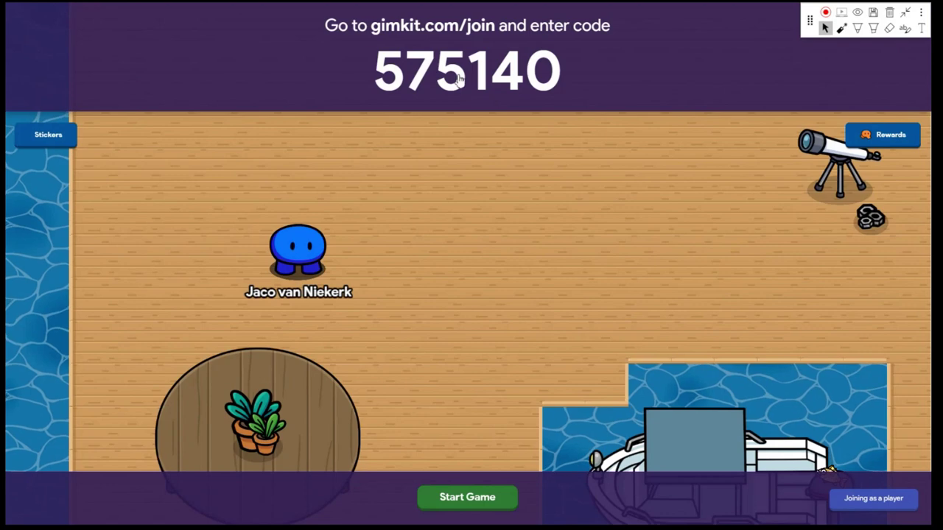
left_click(475, 67)
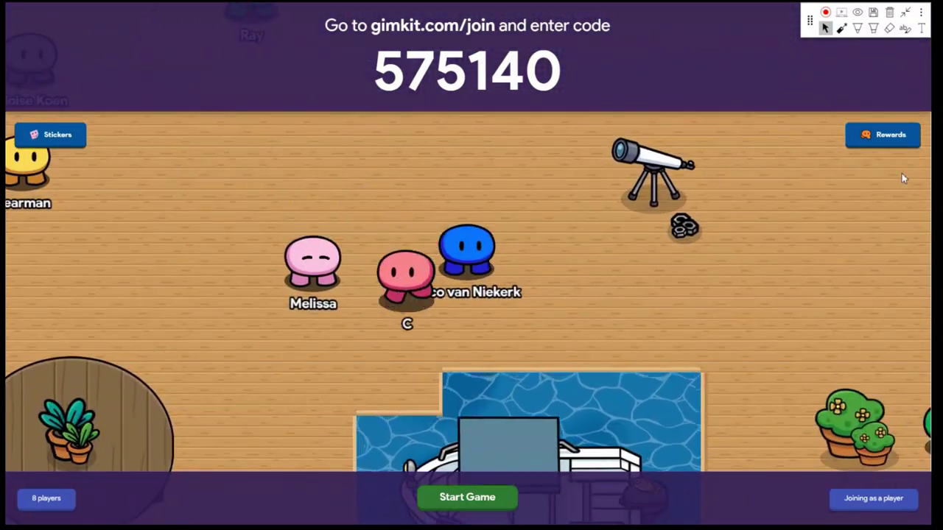
Close the season rewards and player option panels, then start Fishtopia for the 14 joined players
left_click(882, 134)
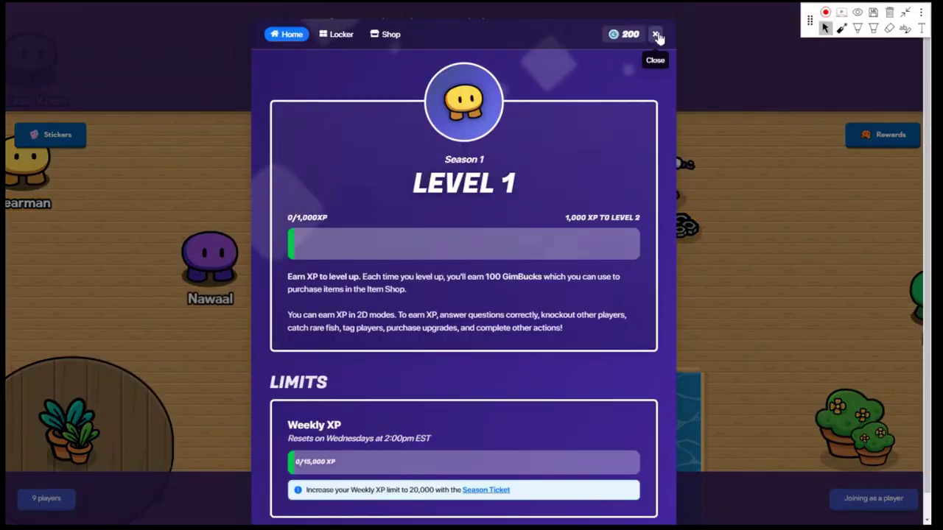
left_click(658, 37)
left_click(29, 155)
left_click(795, 206)
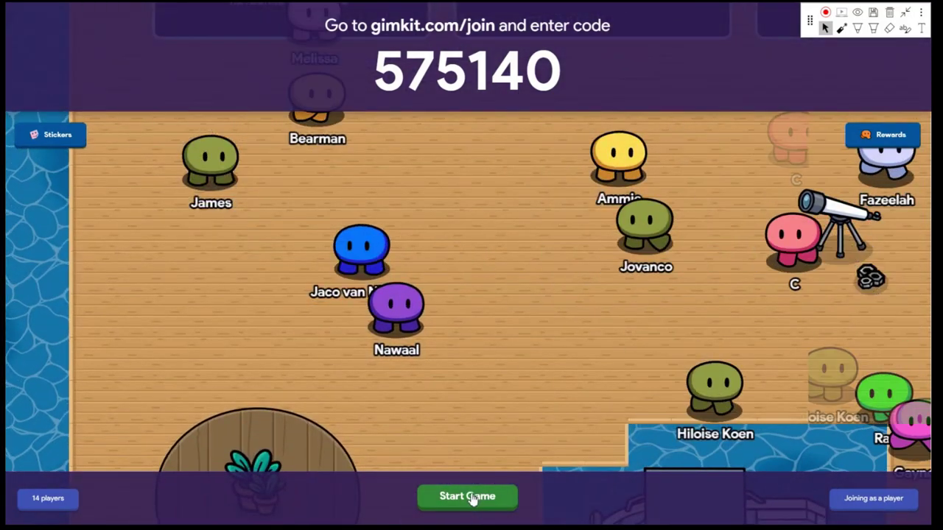
left_click(470, 497)
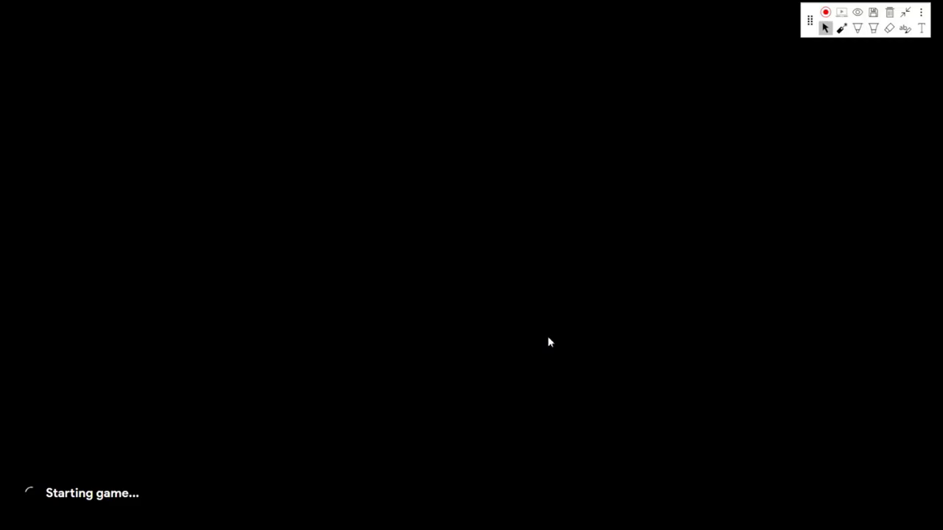